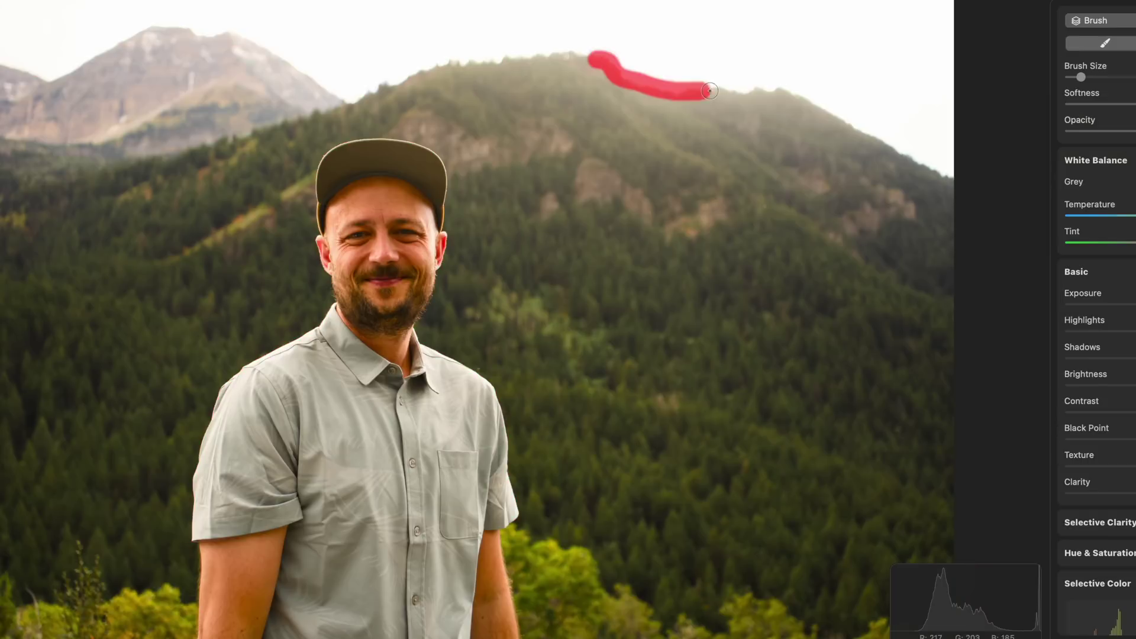
# Step: Open the Free Photomator Masterclass for Photography playlist from the channel's Playlists tab
pyautogui.moveTo(710, 97)
pyautogui.mouseDown()
pyautogui.moveTo(791, 200)
pyautogui.moveTo(509, 88)
pyautogui.mouseUp()
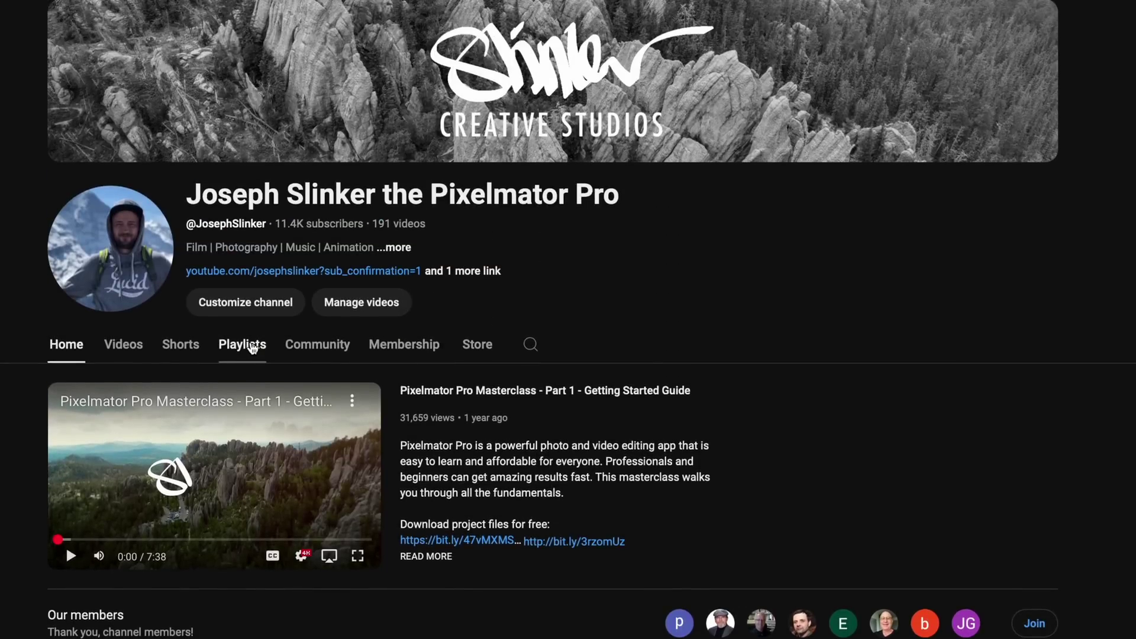
pyautogui.click(251, 347)
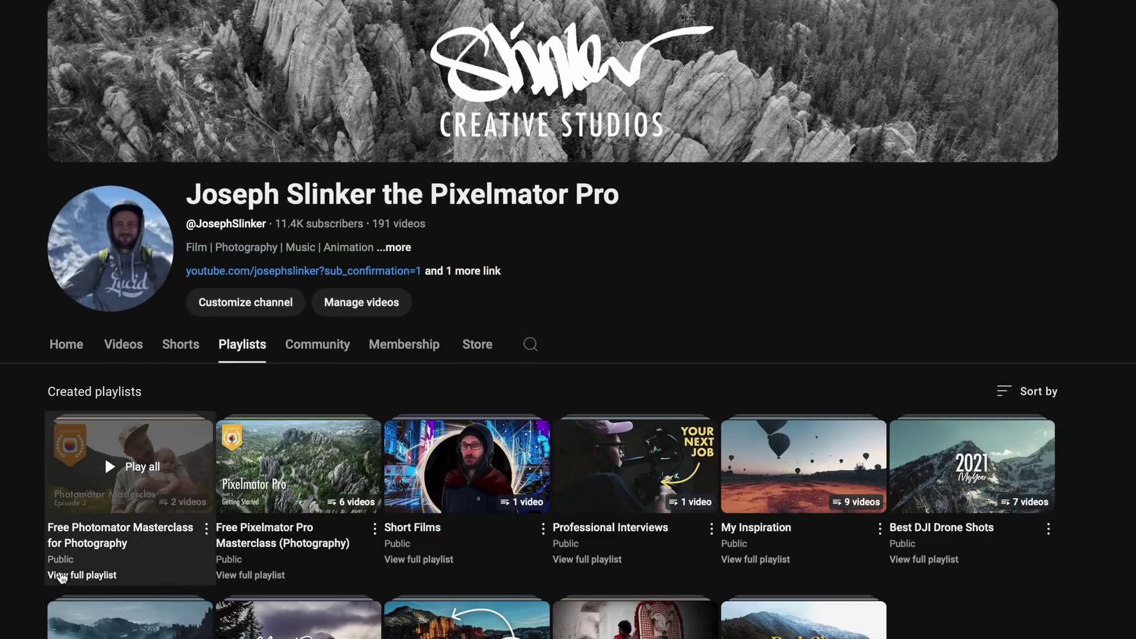
pyautogui.click(59, 573)
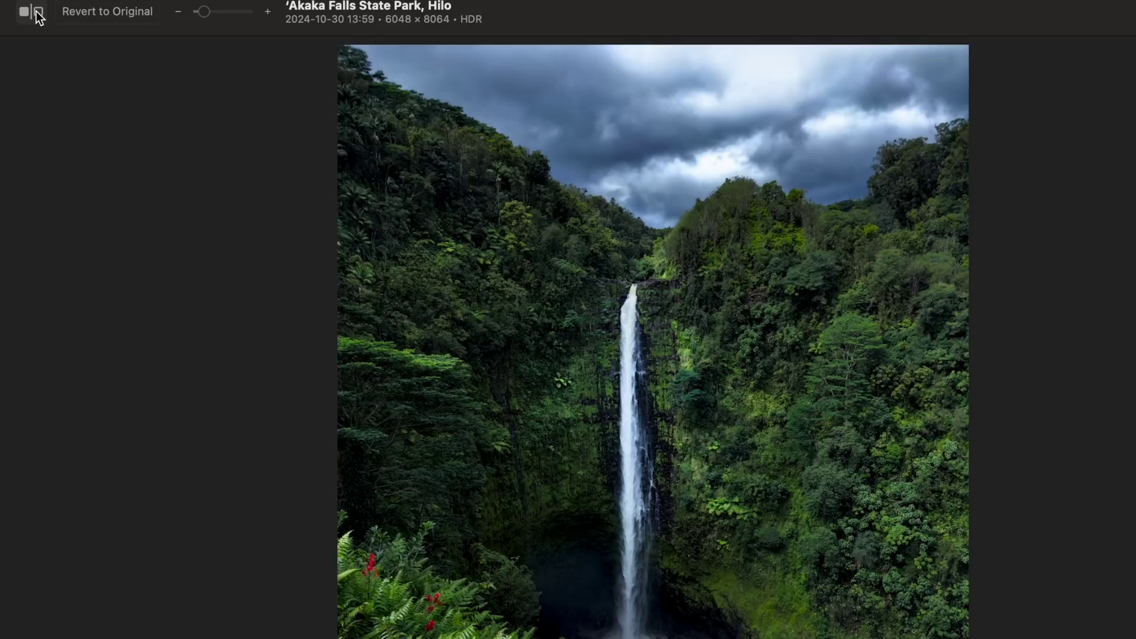
# Step: Compare the waterfall edit with the original photo, then return to the edited version
pyautogui.click(36, 12)
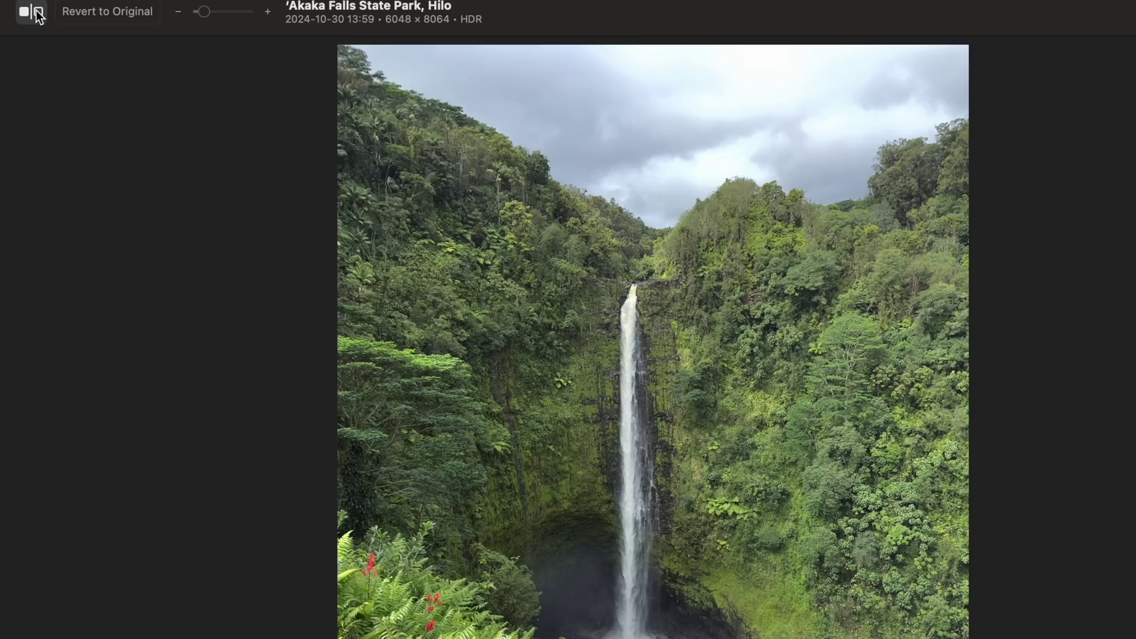
pyautogui.click(37, 13)
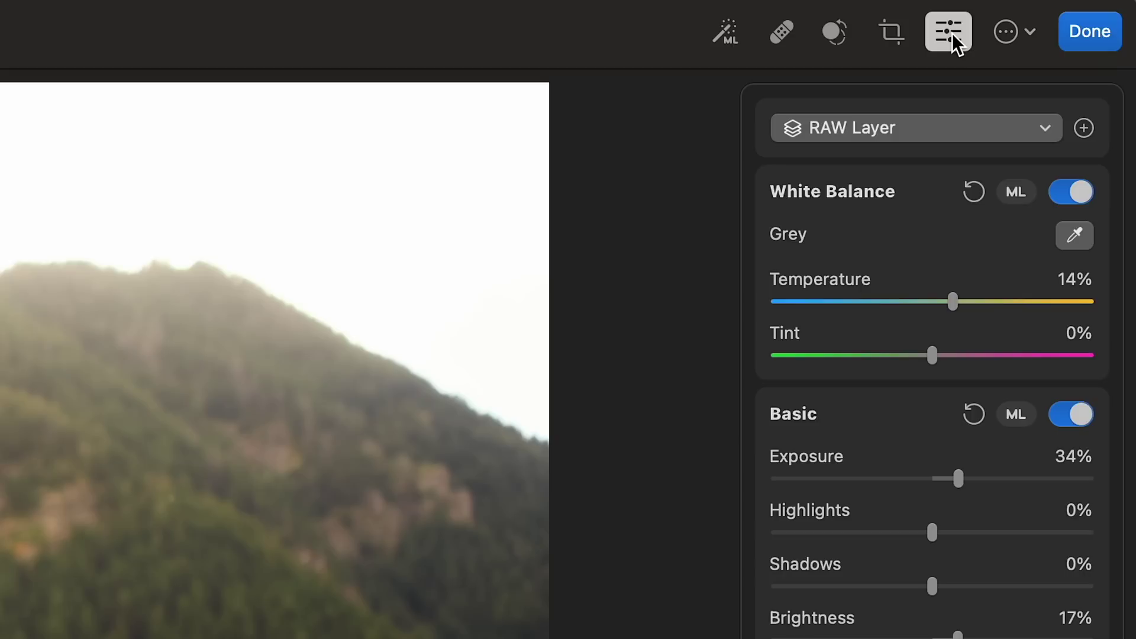
# Step: Open the Layers popover from the RAW Layer dropdown and show the add-layer menu
pyautogui.click(962, 119)
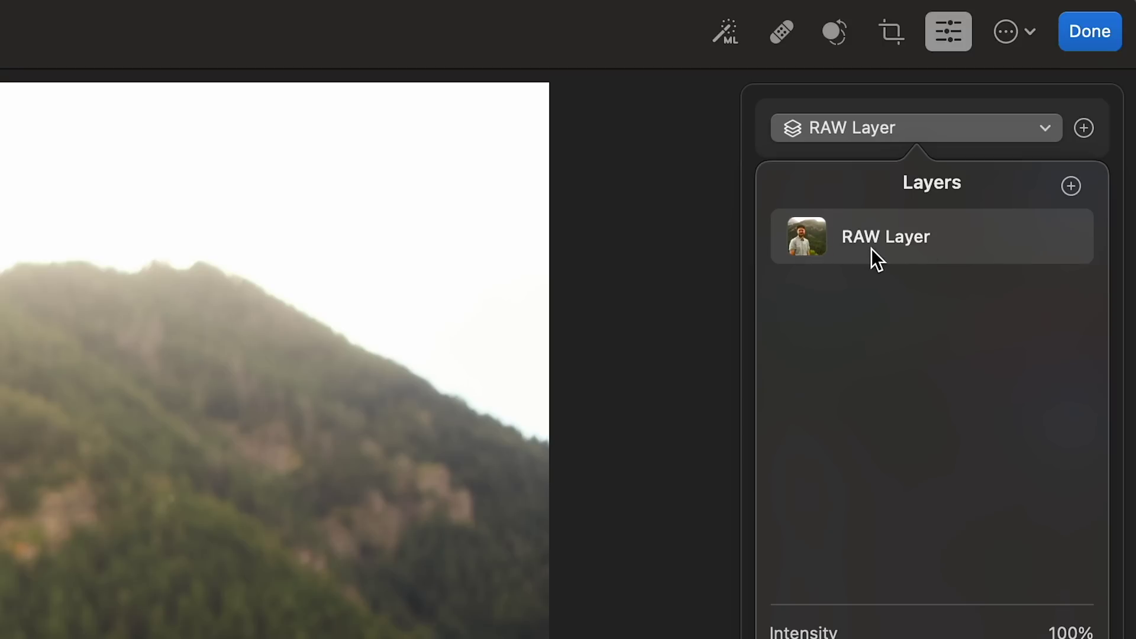
pyautogui.click(1073, 186)
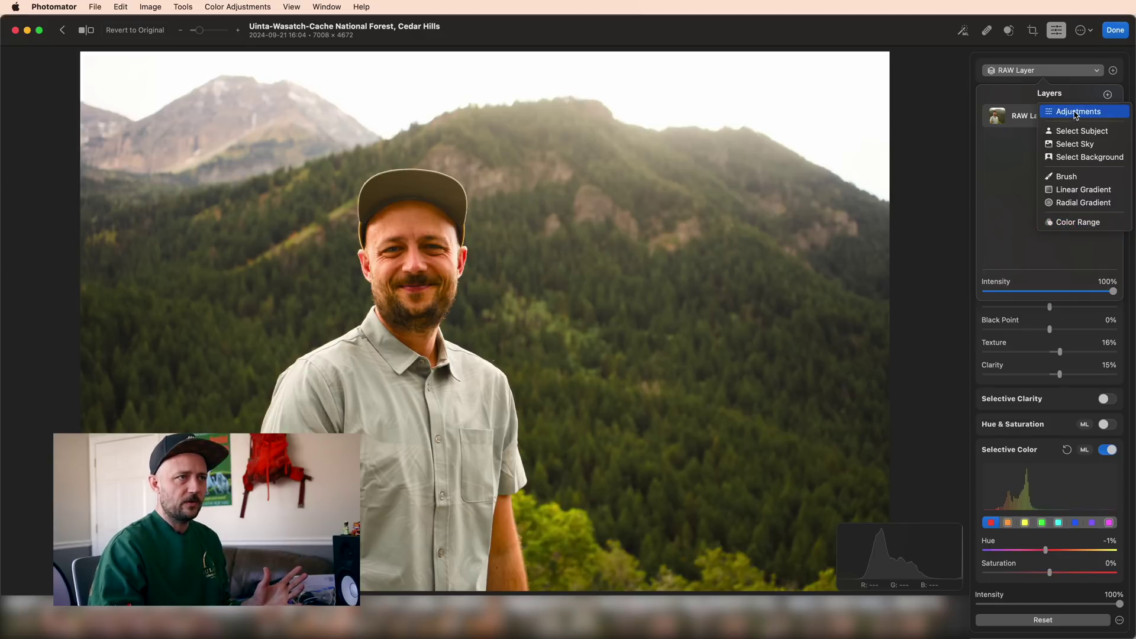
pyautogui.click(1077, 113)
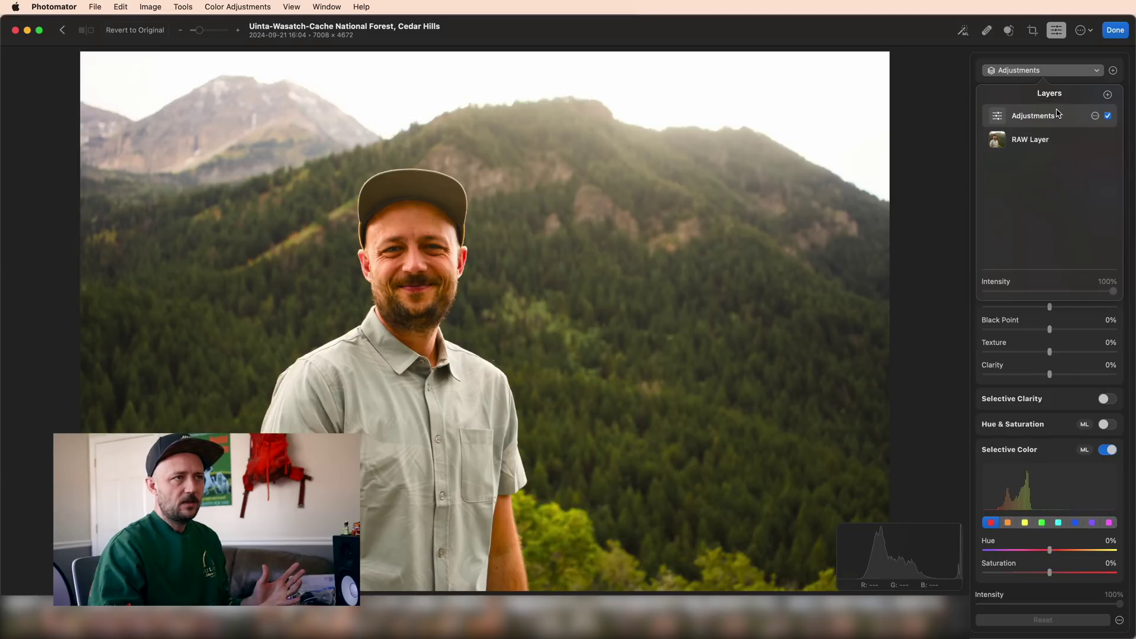
pyautogui.click(1039, 72)
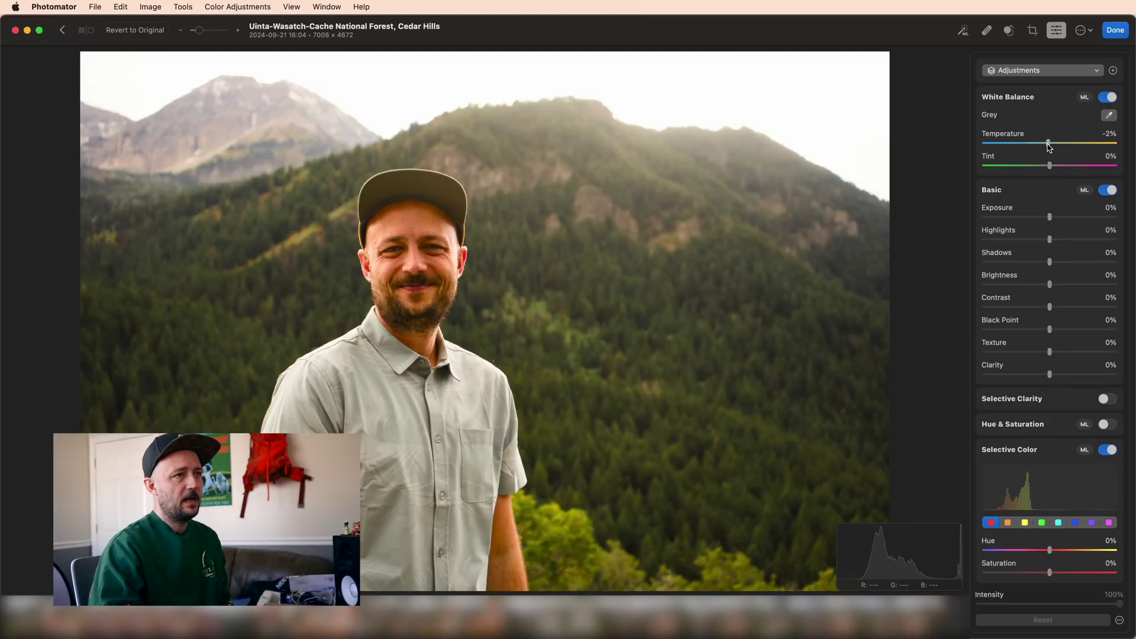
pyautogui.moveTo(1049, 147); pyautogui.dragTo(1037, 148)
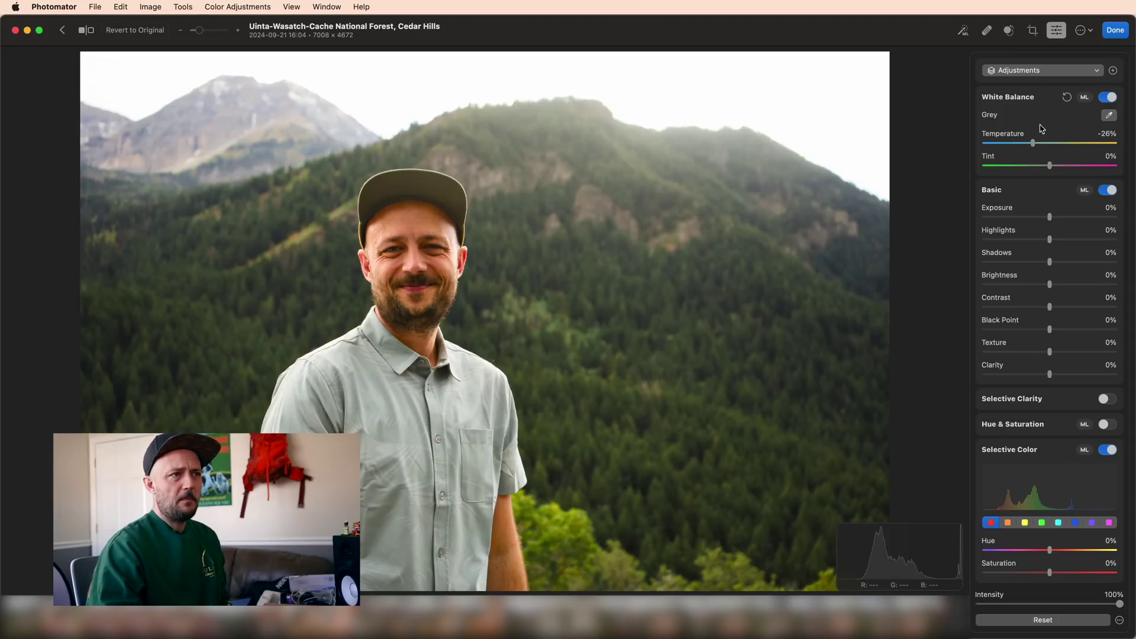
pyautogui.click(1037, 74)
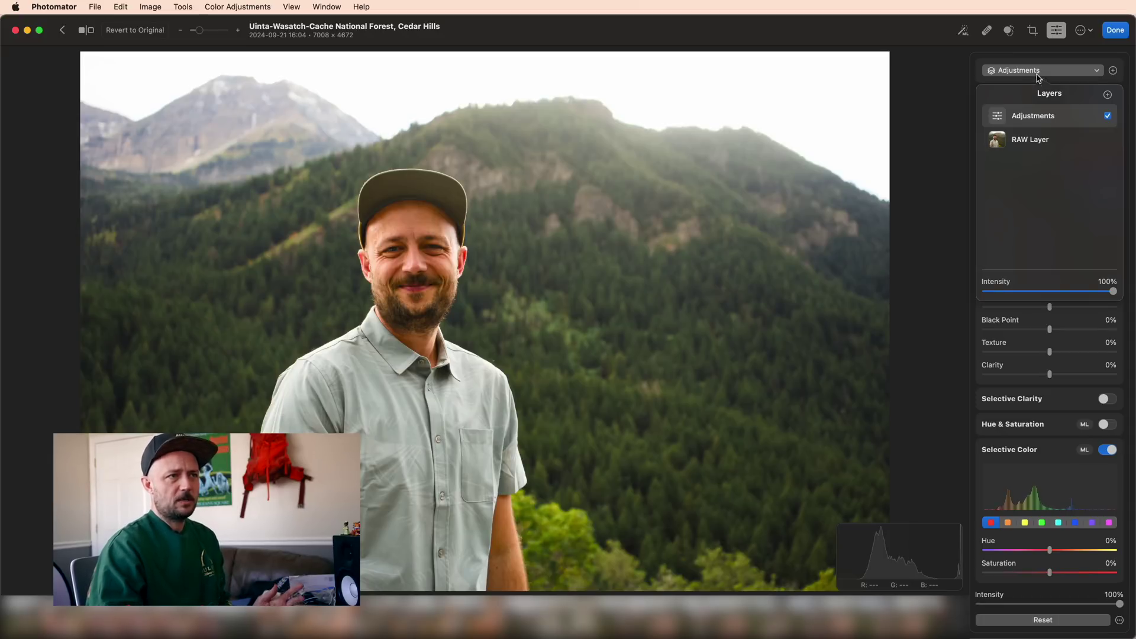
pyautogui.click(1108, 116)
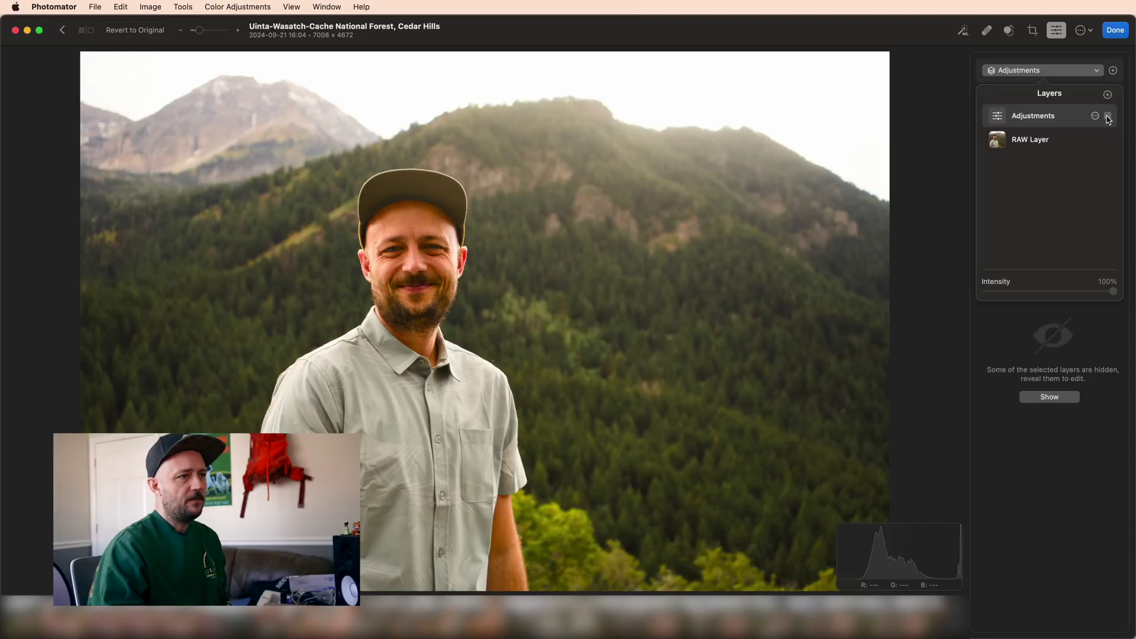
pyautogui.click(1108, 117)
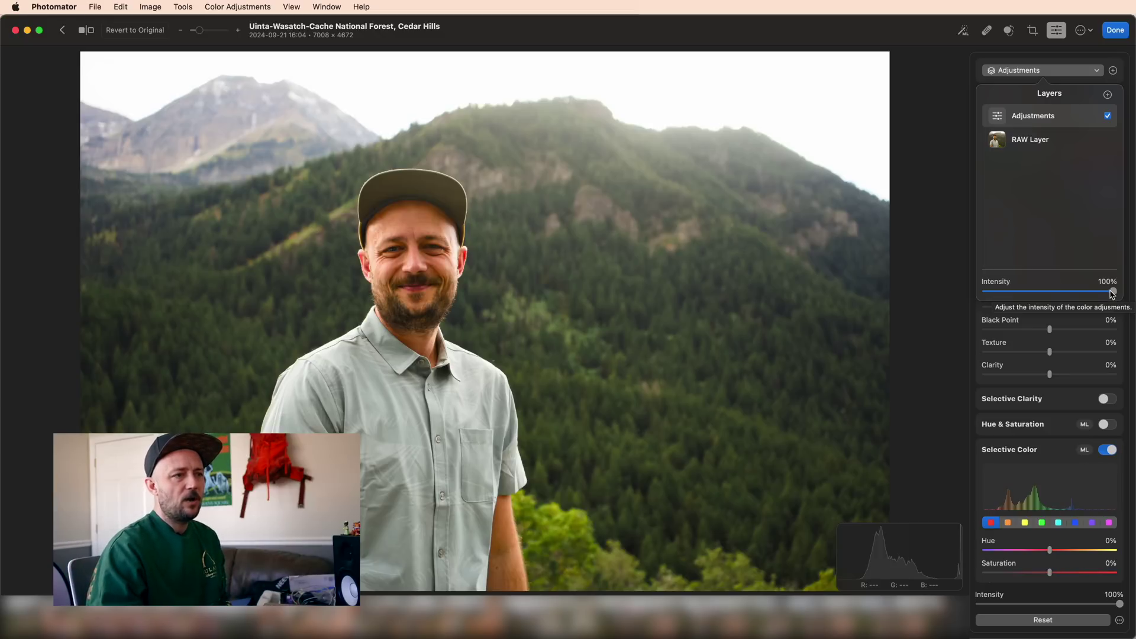
pyautogui.moveTo(1112, 294)
pyautogui.mouseDown()
pyautogui.moveTo(972, 300)
pyautogui.moveTo(1124, 290)
pyautogui.mouseUp()
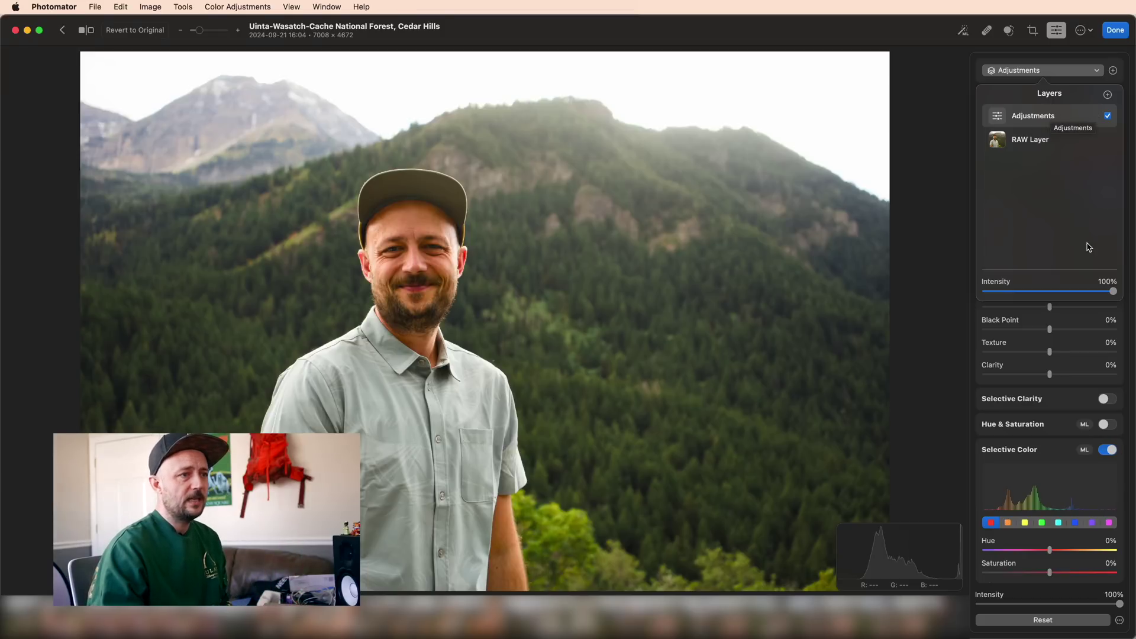
pyautogui.moveTo(1113, 291); pyautogui.dragTo(1031, 296)
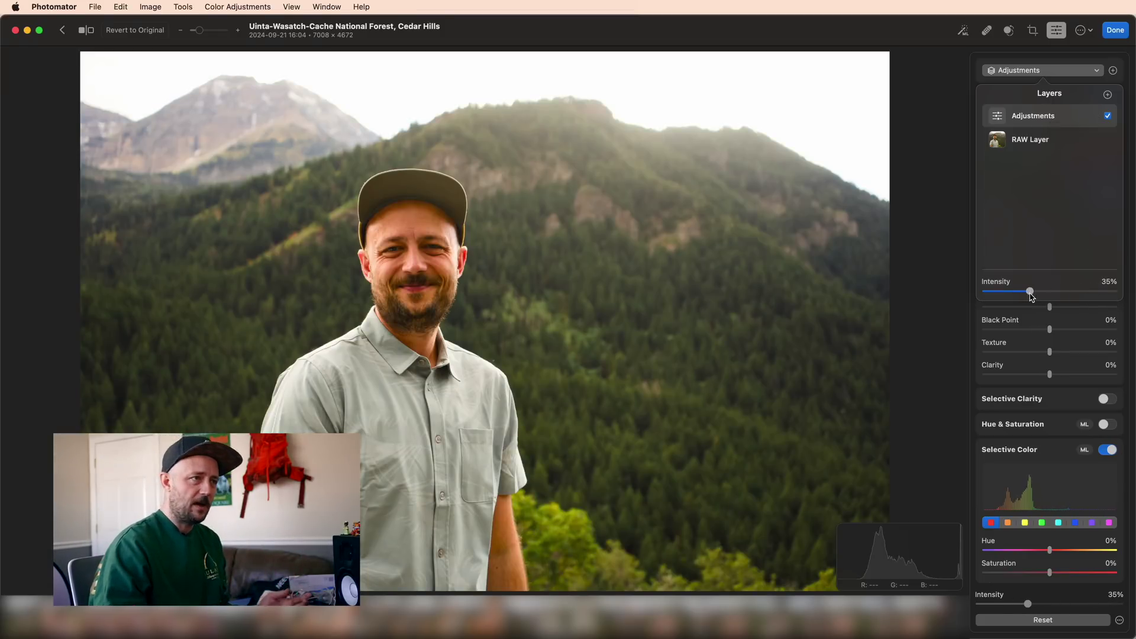
pyautogui.click(1069, 114)
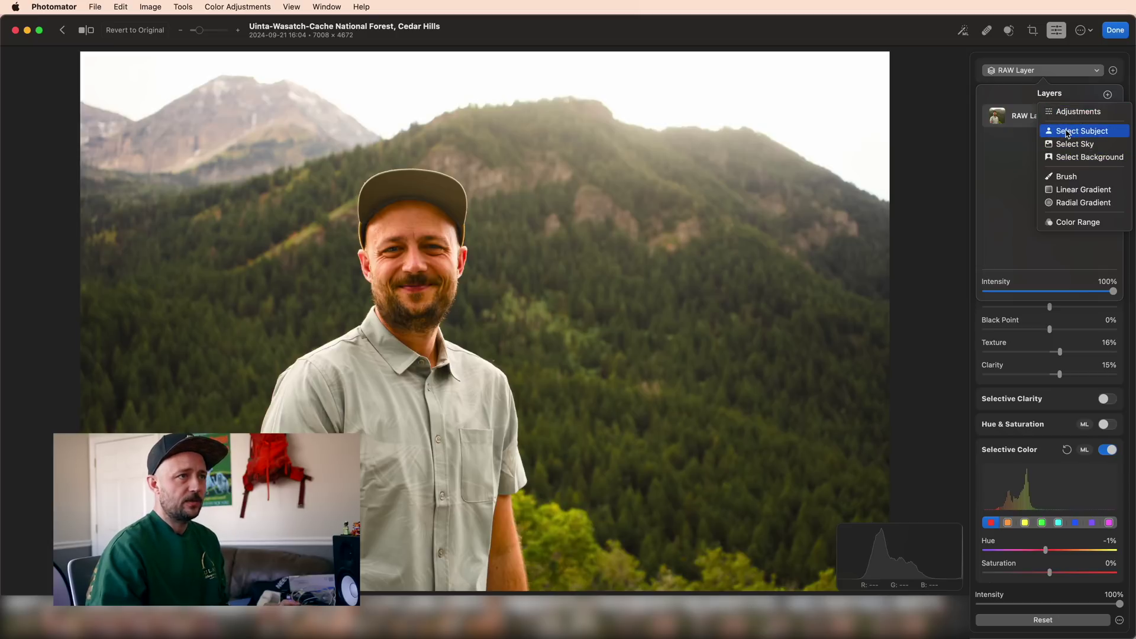
# Step: Add a Select Subject mask for the man and a Select Background mask behind him
pyautogui.click(1069, 132)
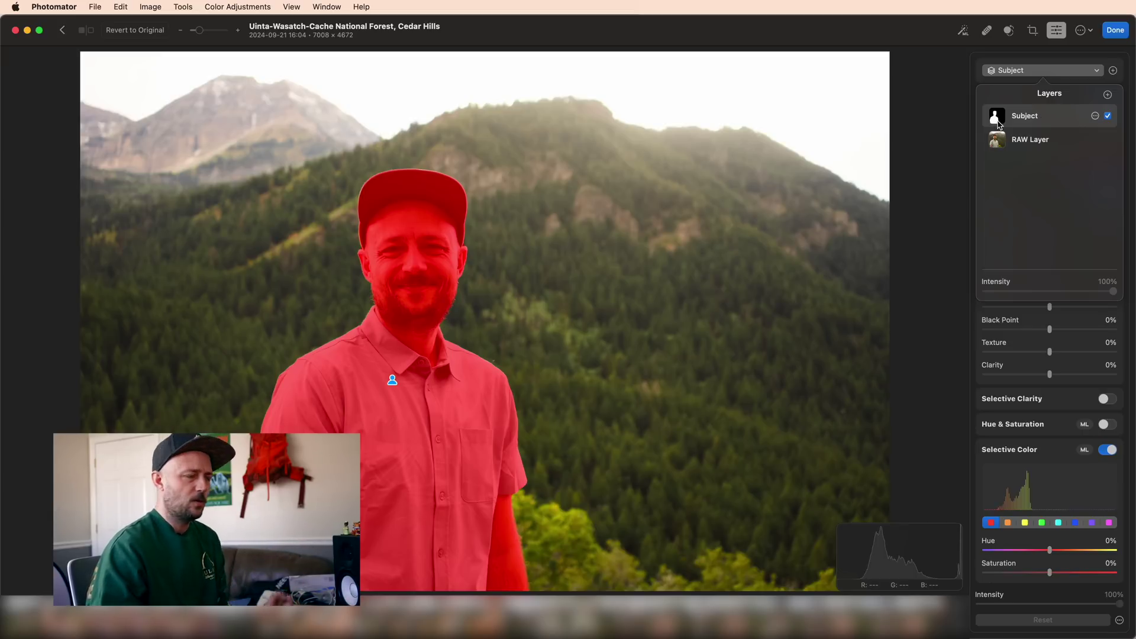
pyautogui.click(1109, 95)
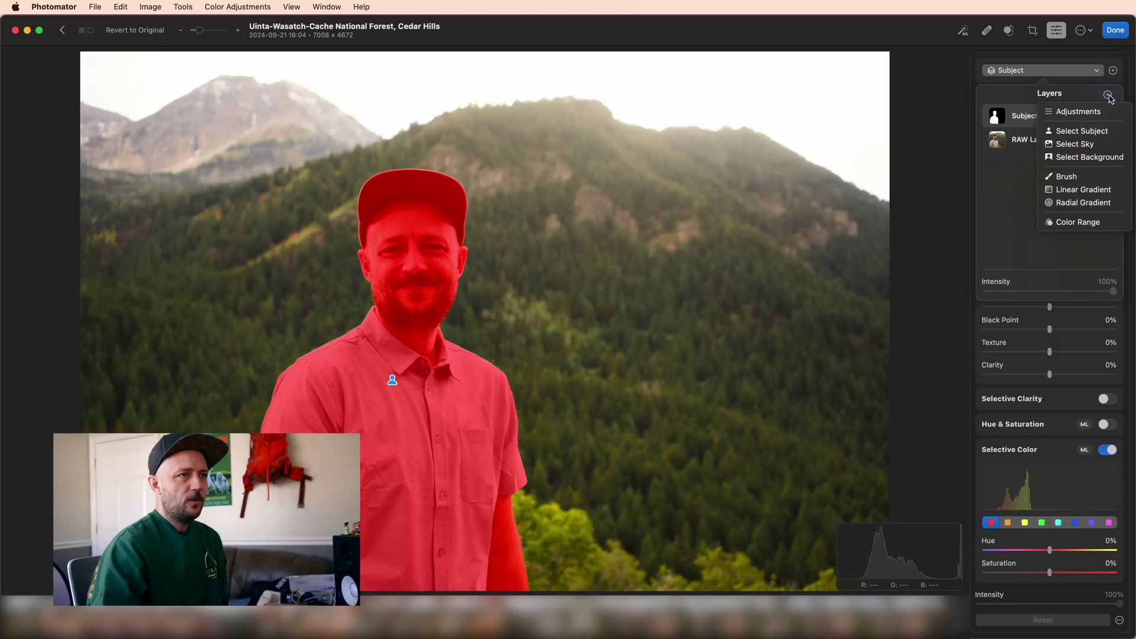
pyautogui.click(1068, 163)
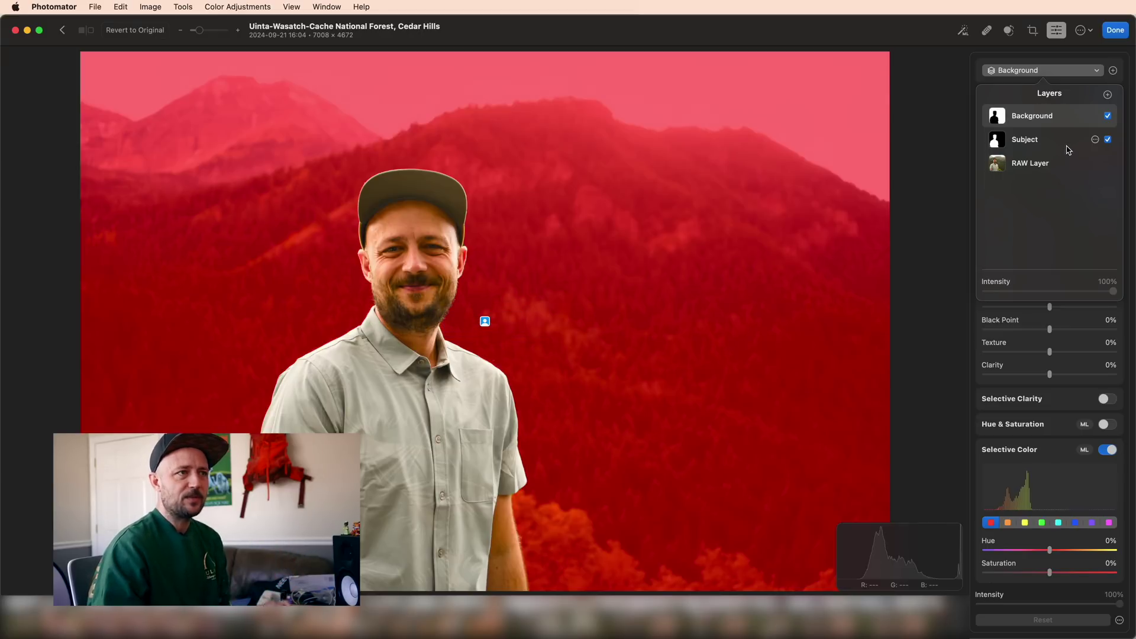
# Step: Add a Select Sky mask layer covering the sky above the mountain ridge
pyautogui.click(1108, 96)
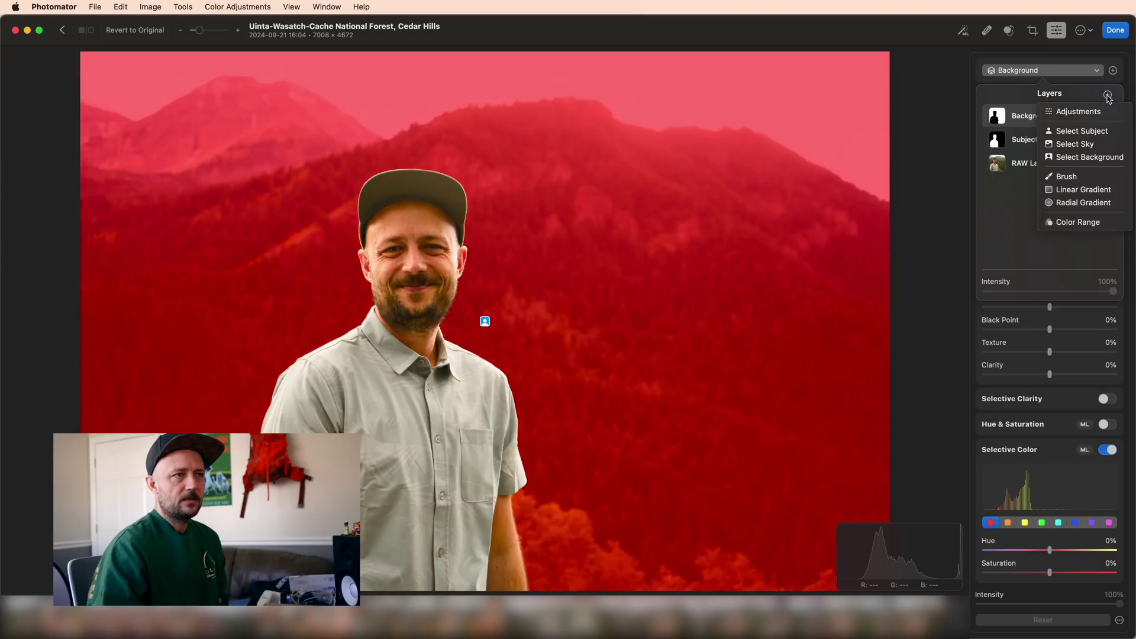
pyautogui.click(1069, 144)
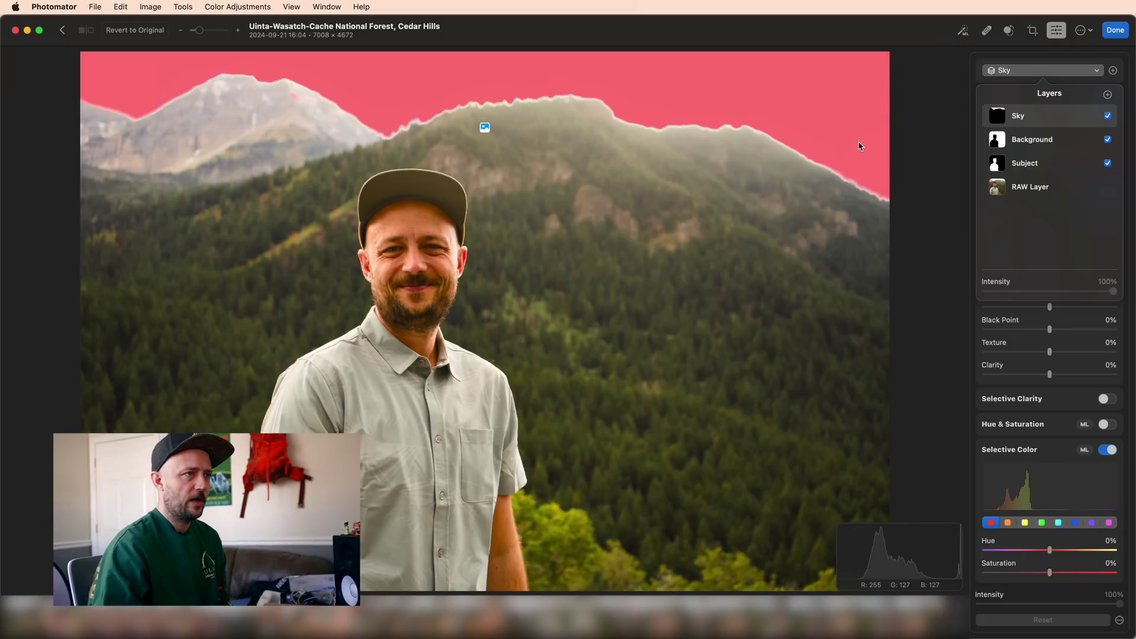
pyautogui.click(1108, 95)
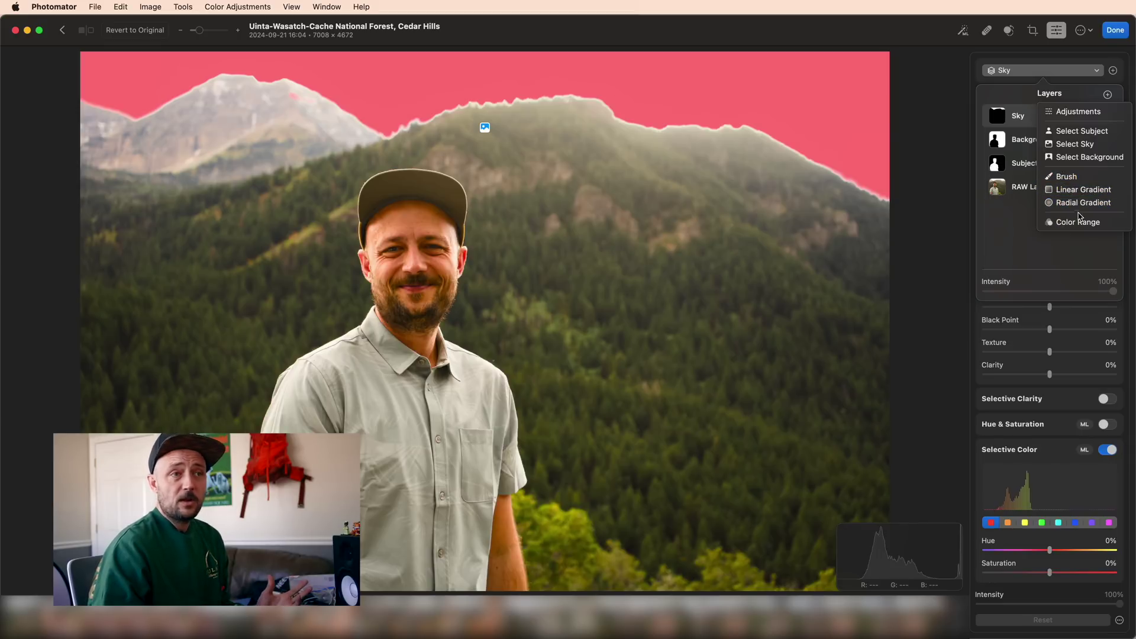
# Step: Add a Brush mask layer, erase a test stroke, and paint a large patch on the mountainside
pyautogui.click(1078, 177)
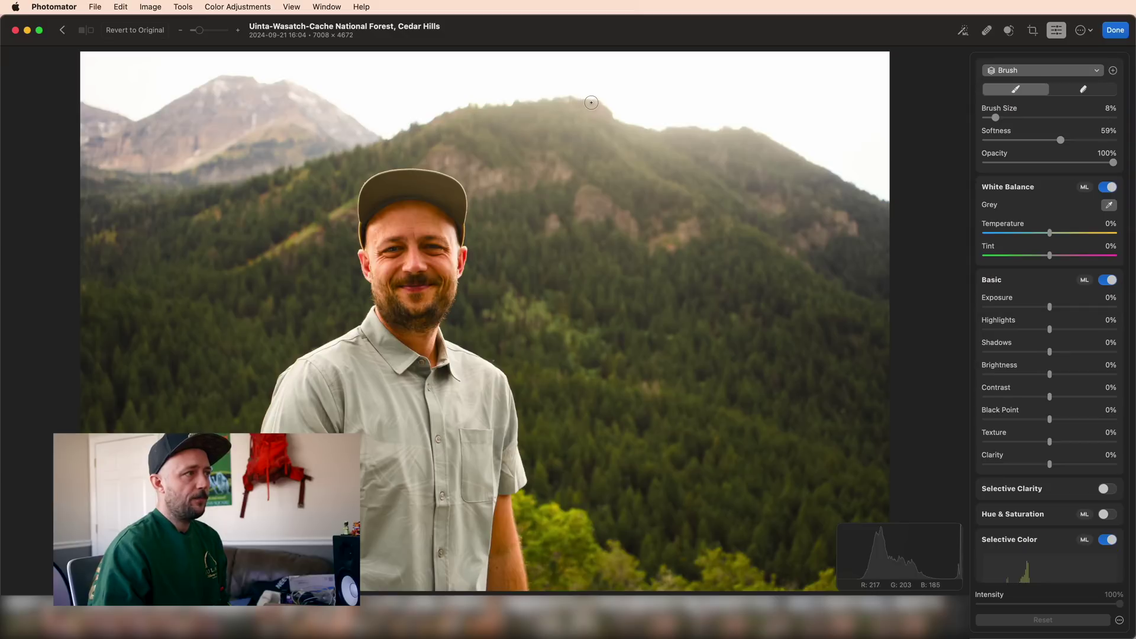
pyautogui.moveTo(591, 102)
pyautogui.mouseDown()
pyautogui.moveTo(650, 126)
pyautogui.moveTo(726, 130)
pyautogui.moveTo(713, 134)
pyautogui.moveTo(604, 114)
pyautogui.moveTo(593, 101)
pyautogui.moveTo(641, 119)
pyautogui.moveTo(737, 116)
pyautogui.mouseUp()
pyautogui.click(1082, 90)
pyautogui.moveTo(995, 117); pyautogui.dragTo(1036, 117)
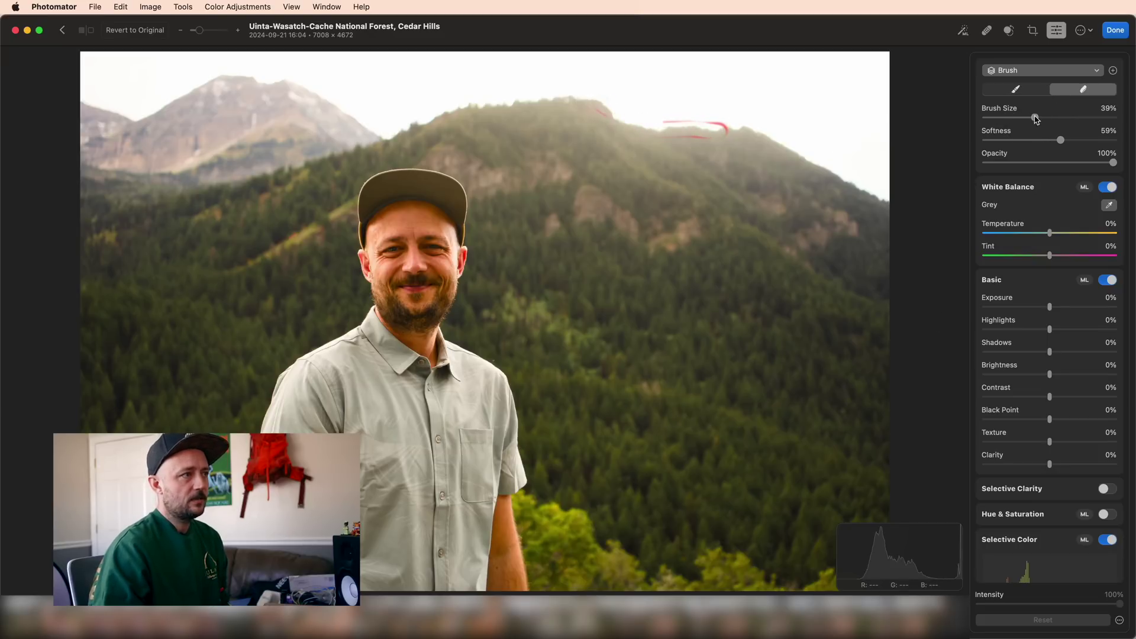
pyautogui.click(1016, 90)
pyautogui.moveTo(700, 139)
pyautogui.mouseDown()
pyautogui.moveTo(657, 137)
pyautogui.moveTo(590, 154)
pyautogui.moveTo(683, 283)
pyautogui.moveTo(600, 308)
pyautogui.moveTo(667, 229)
pyautogui.moveTo(650, 182)
pyautogui.moveTo(619, 189)
pyautogui.mouseUp()
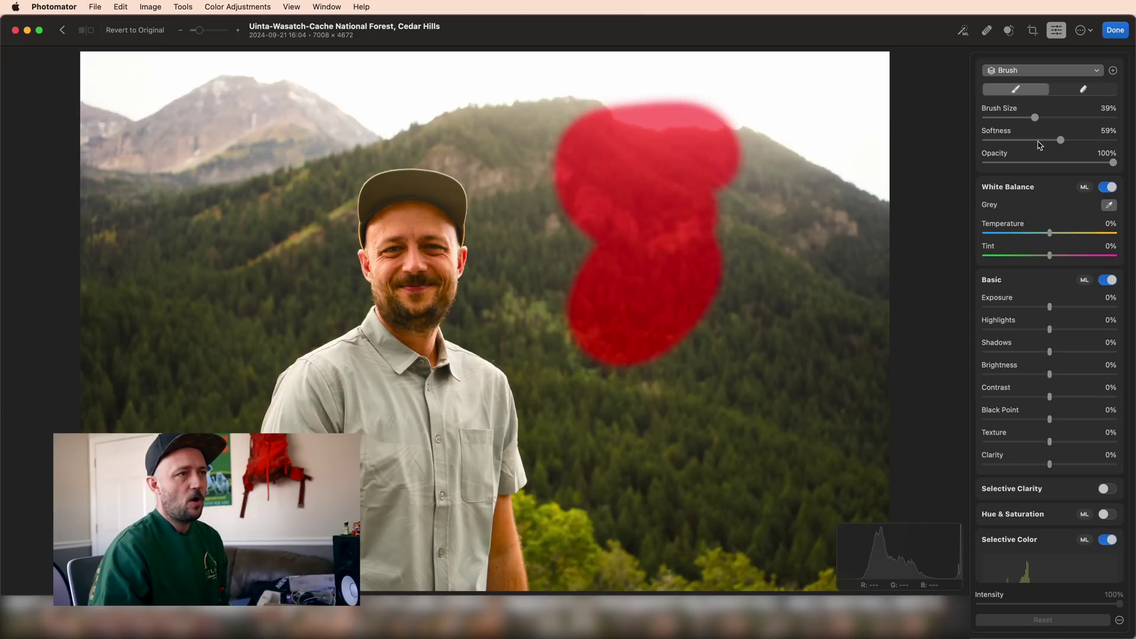
# Step: Extend the brush mask with a hard-edged patch, 40% and 18% strength strokes, and erase its lower edge
pyautogui.moveTo(1064, 143); pyautogui.dragTo(986, 142)
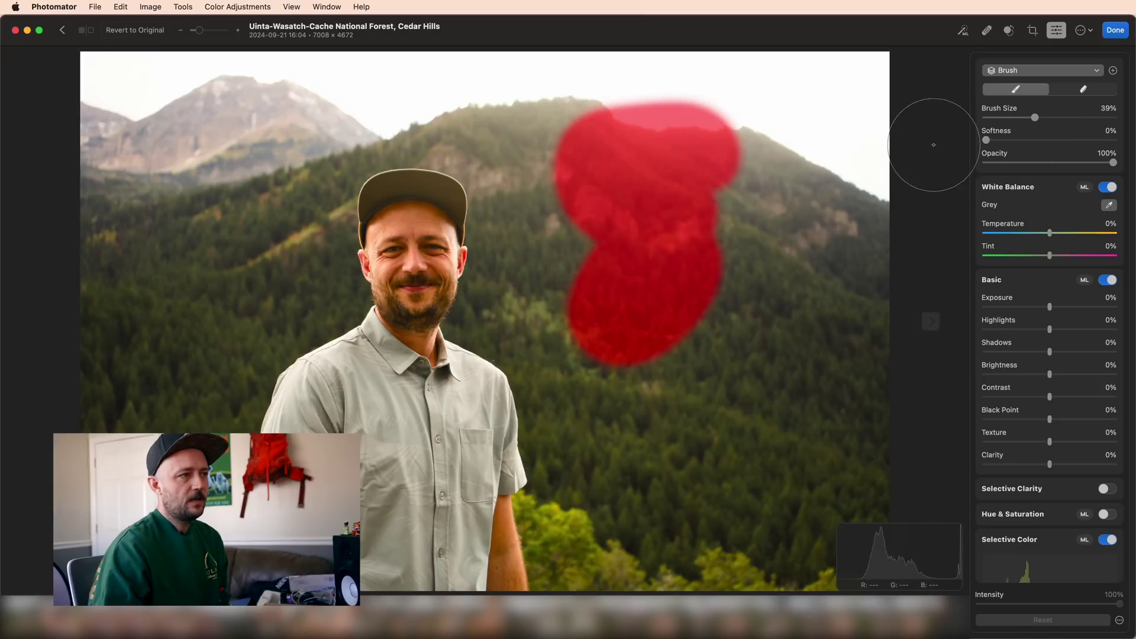
pyautogui.moveTo(743, 218)
pyautogui.mouseDown()
pyautogui.moveTo(763, 236)
pyautogui.moveTo(753, 292)
pyautogui.mouseUp()
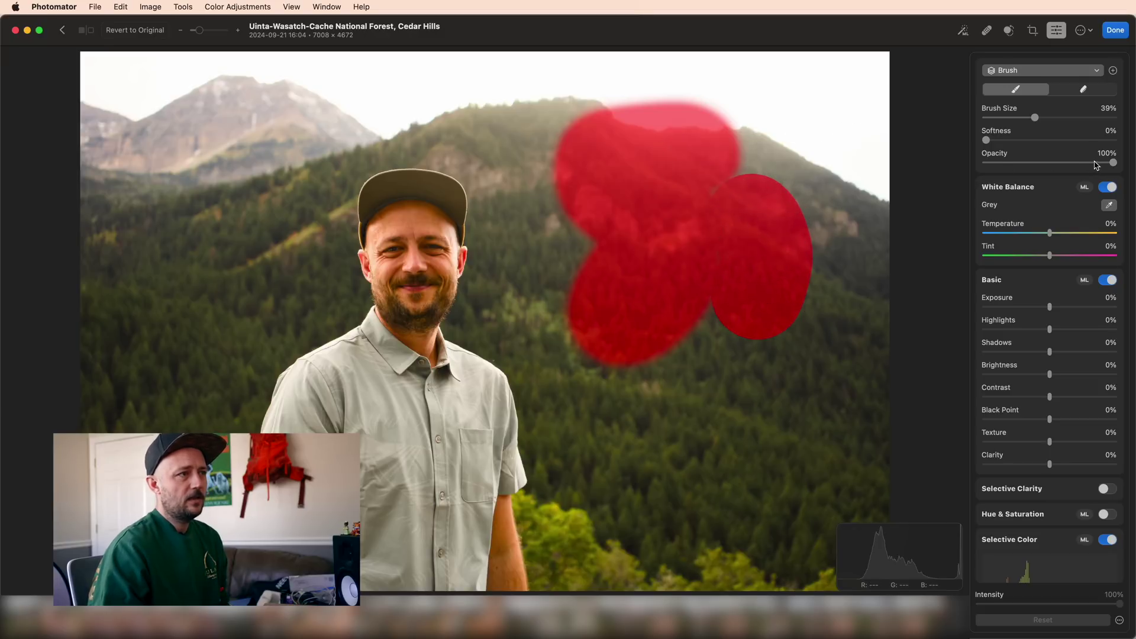
pyautogui.moveTo(1096, 166); pyautogui.dragTo(1036, 164)
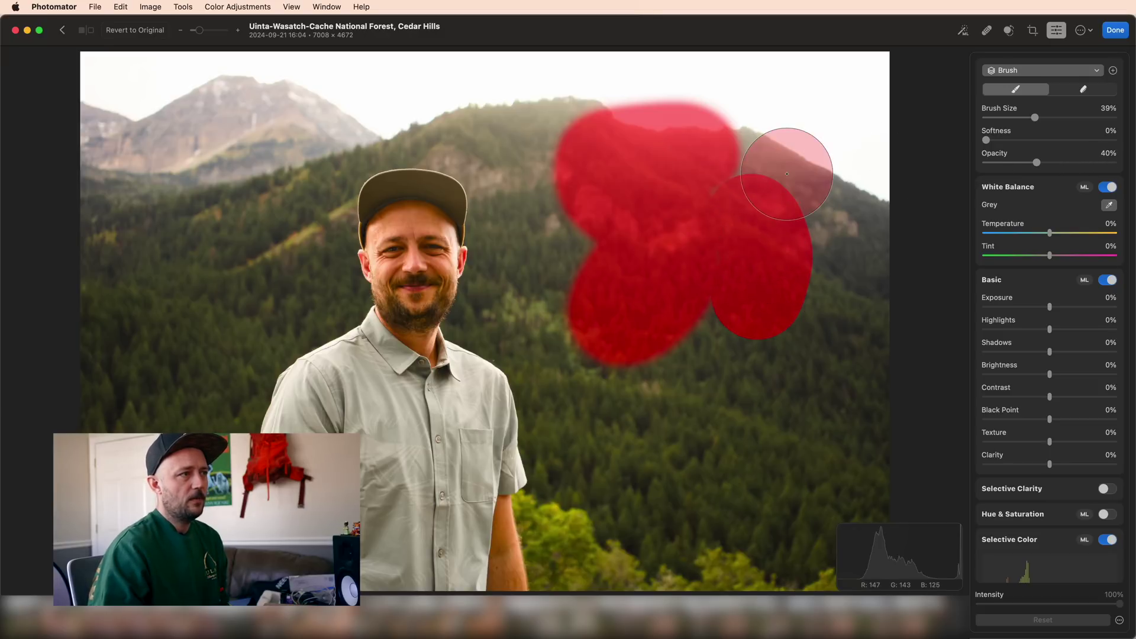
pyautogui.moveTo(787, 173)
pyautogui.mouseDown()
pyautogui.moveTo(641, 132)
pyautogui.moveTo(510, 130)
pyautogui.mouseUp()
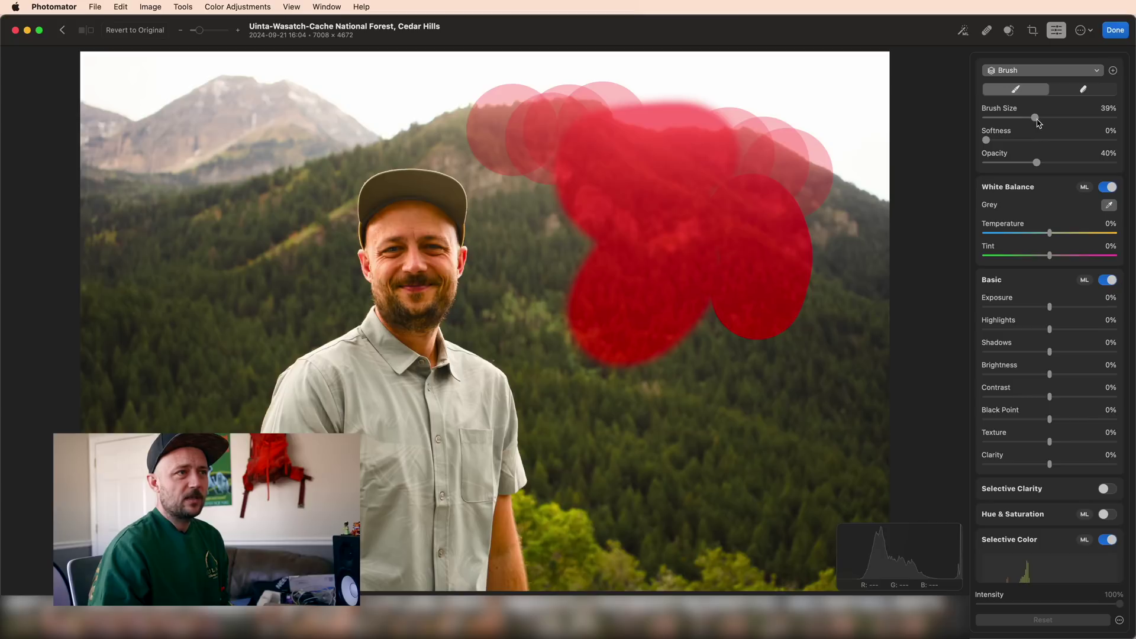
pyautogui.moveTo(998, 142); pyautogui.dragTo(1012, 164)
pyautogui.click(1083, 90)
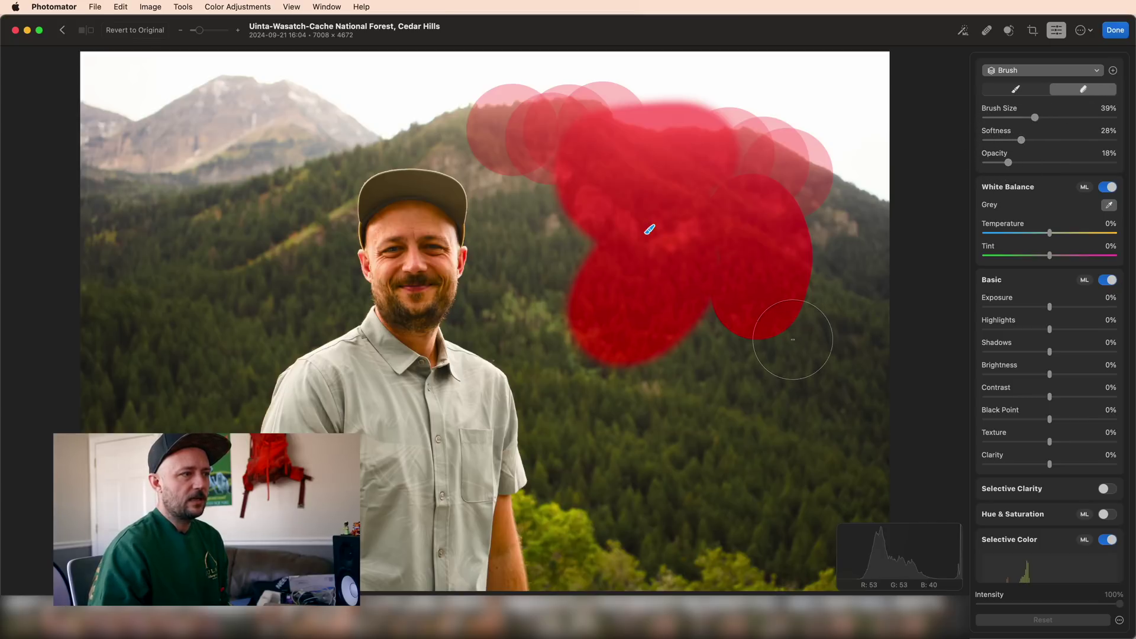
pyautogui.moveTo(755, 349)
pyautogui.mouseDown()
pyautogui.moveTo(736, 365)
pyautogui.moveTo(711, 335)
pyautogui.moveTo(728, 339)
pyautogui.mouseUp()
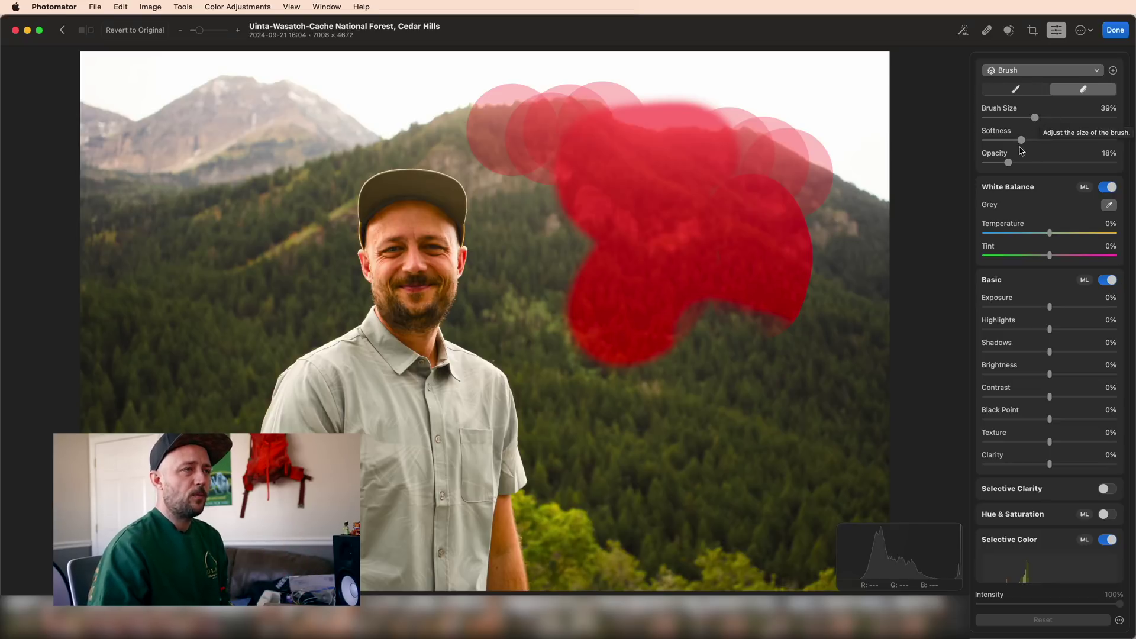
pyautogui.click(1097, 71)
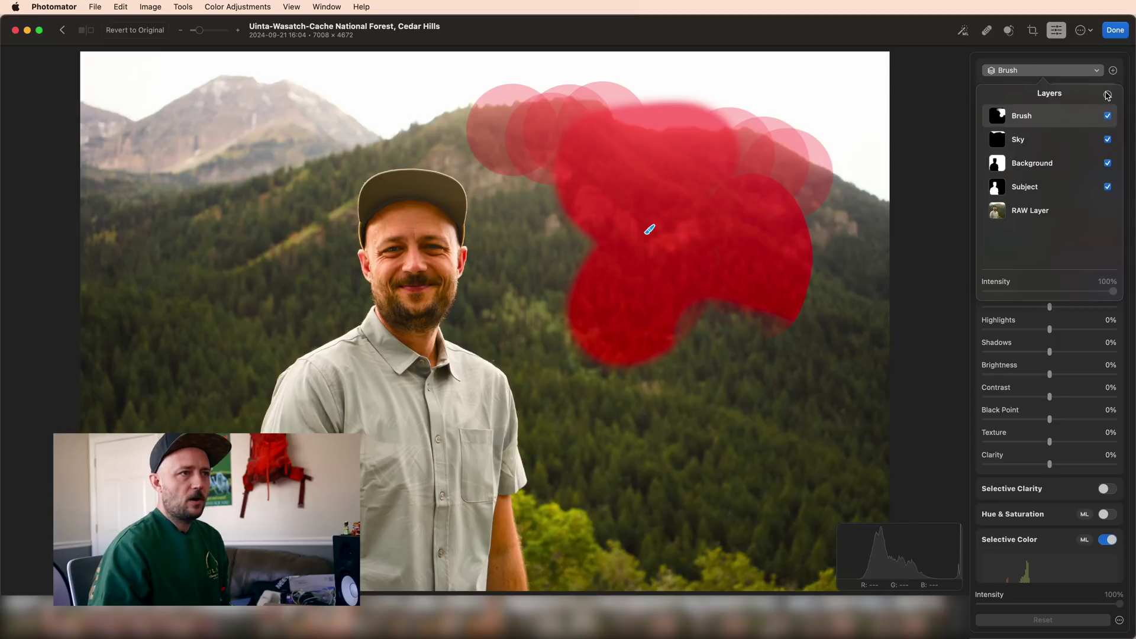
pyautogui.click(1108, 95)
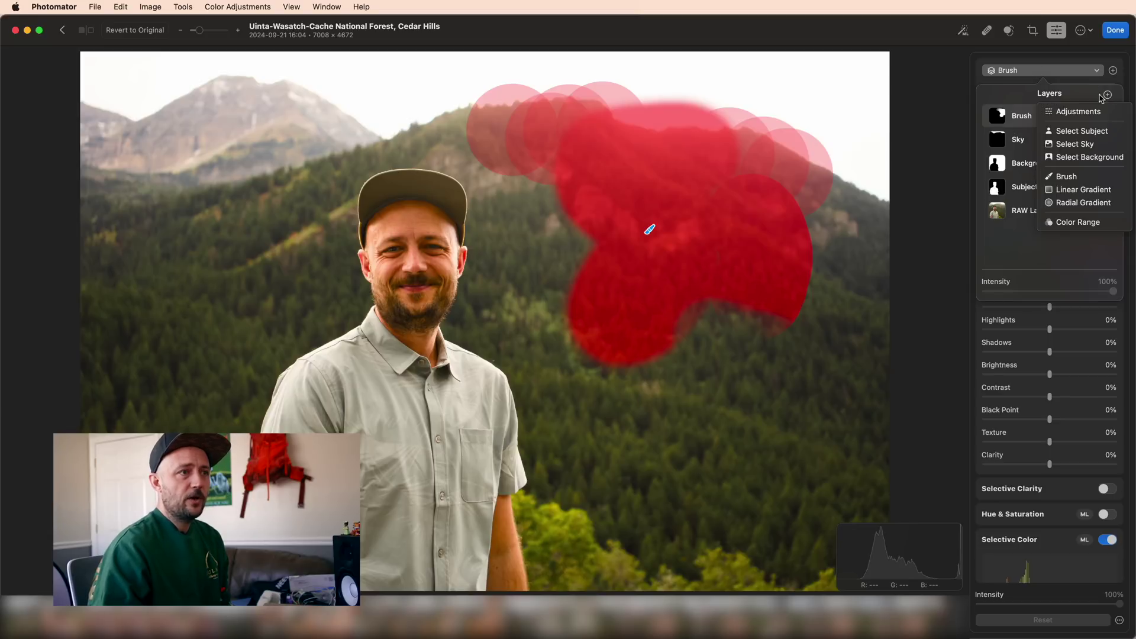
# Step: Add a Linear Gradient mask rotated to run diagonally across the lower part of the portrait
pyautogui.click(1083, 190)
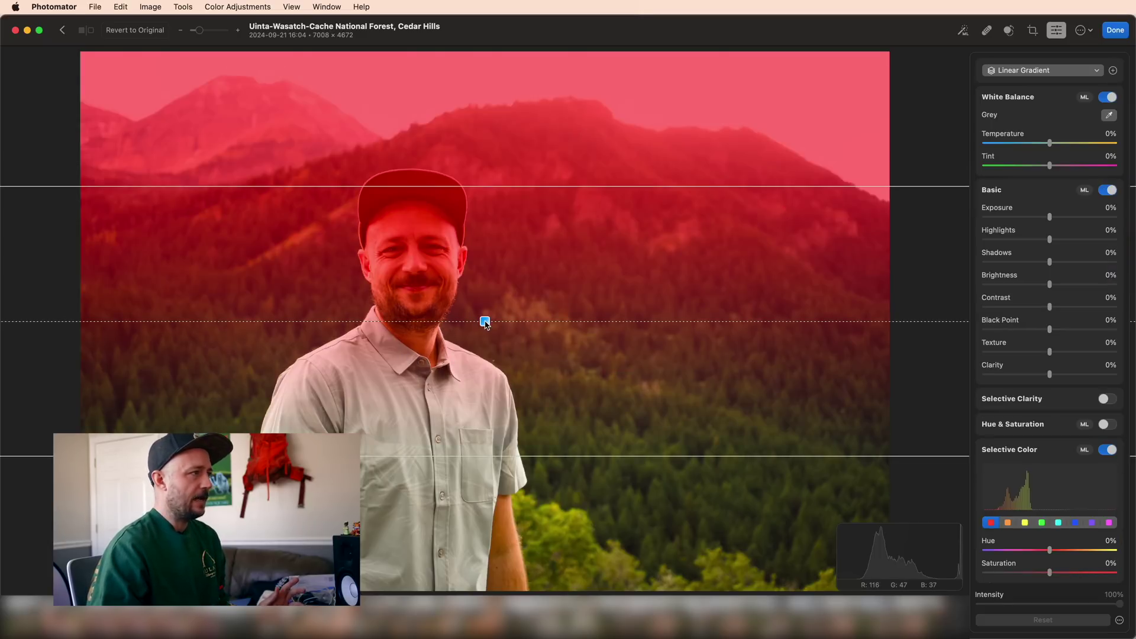
pyautogui.moveTo(485, 323); pyautogui.dragTo(491, 352)
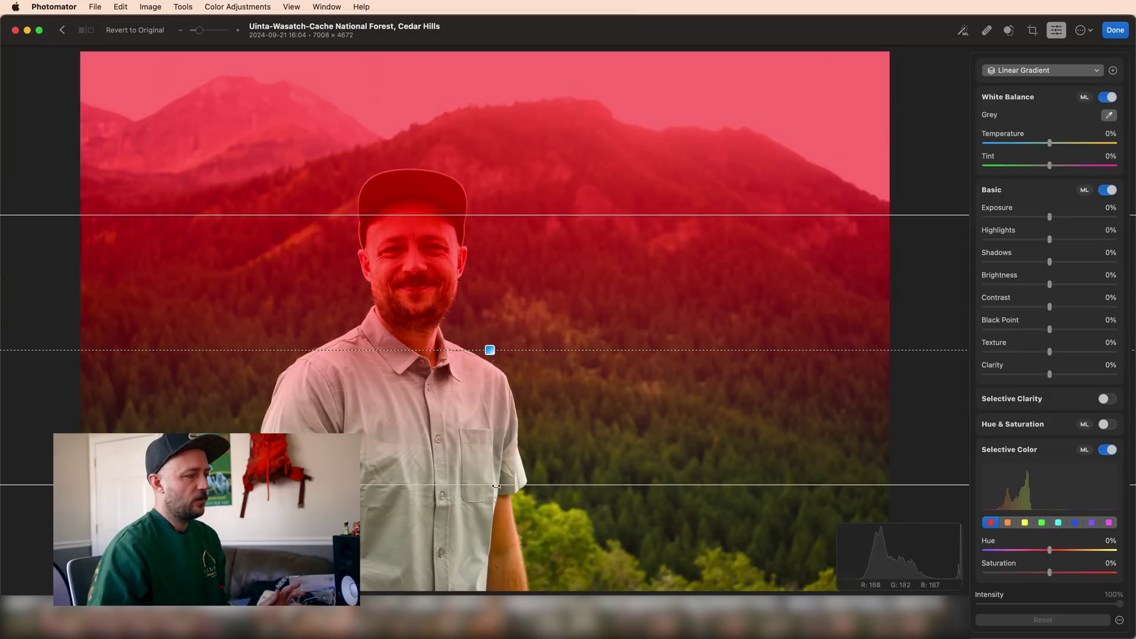
pyautogui.moveTo(498, 509); pyautogui.dragTo(524, 469)
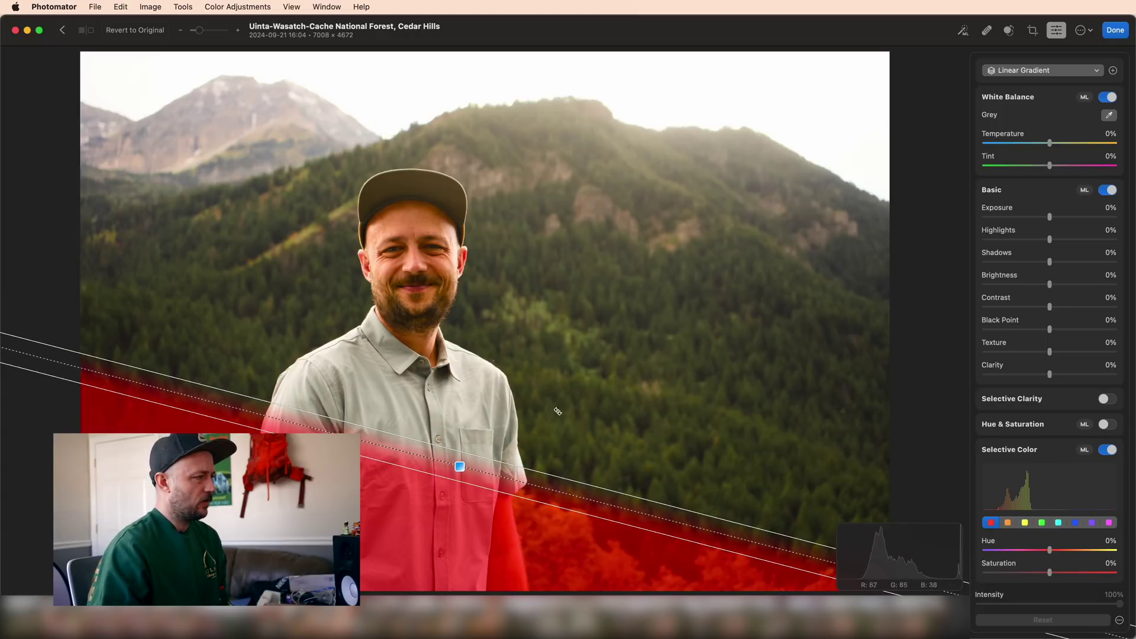
pyautogui.moveTo(460, 469); pyautogui.dragTo(425, 427)
# Step: Add a Radial Gradient centred on the man's face, shaped into a small, slightly tilted oval
pyautogui.click(1107, 96)
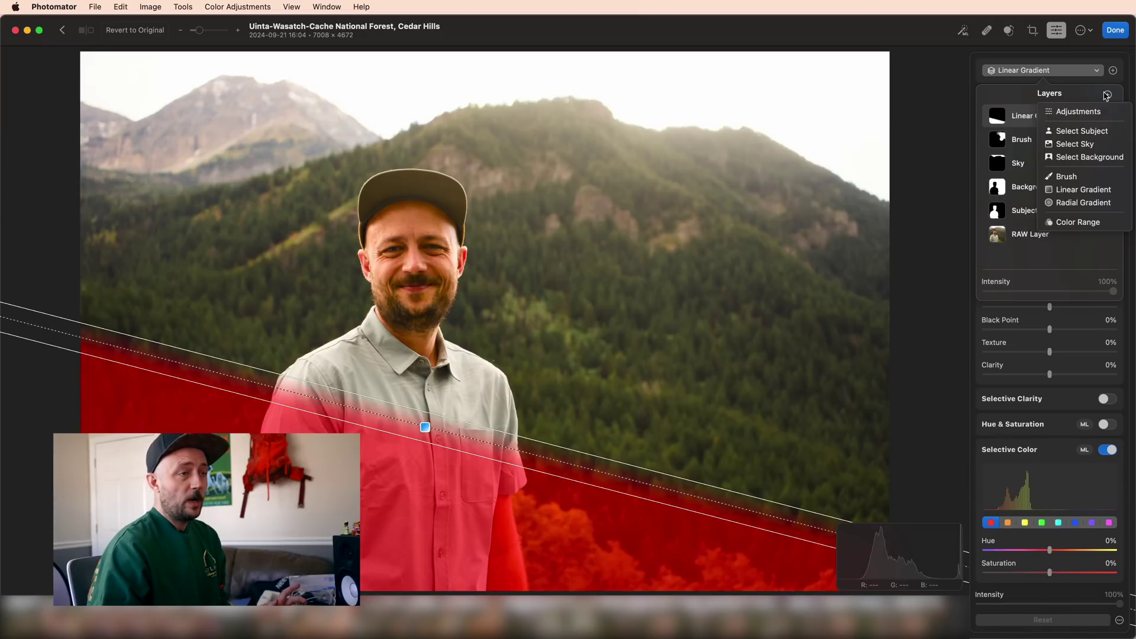
pyautogui.click(1081, 203)
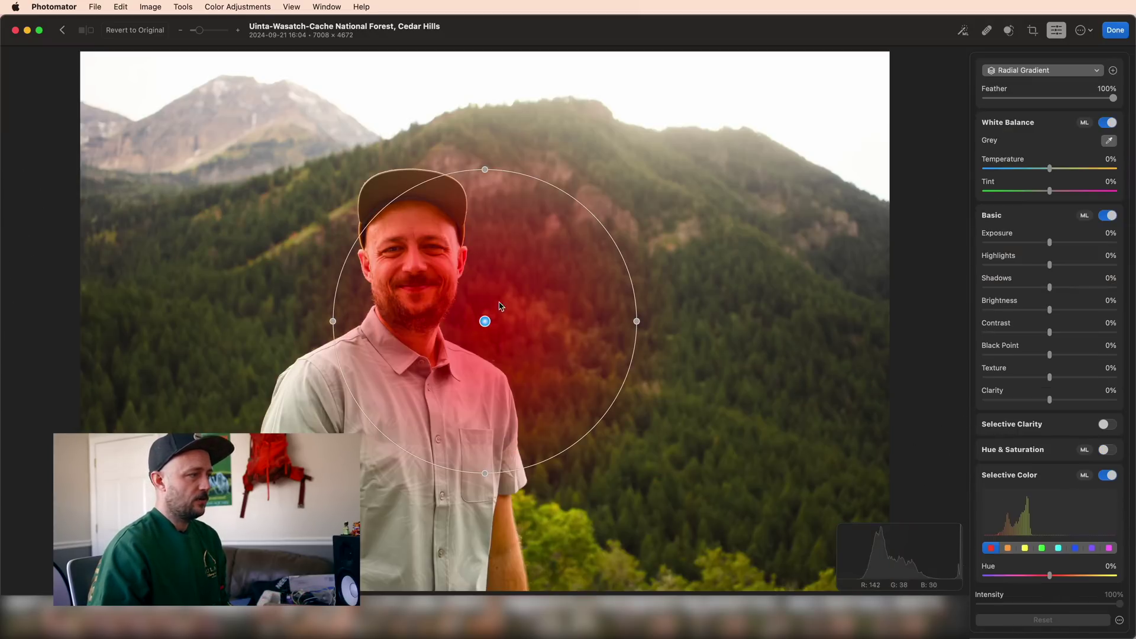
pyautogui.moveTo(485, 322); pyautogui.dragTo(419, 266)
pyautogui.moveTo(571, 266); pyautogui.dragTo(461, 265)
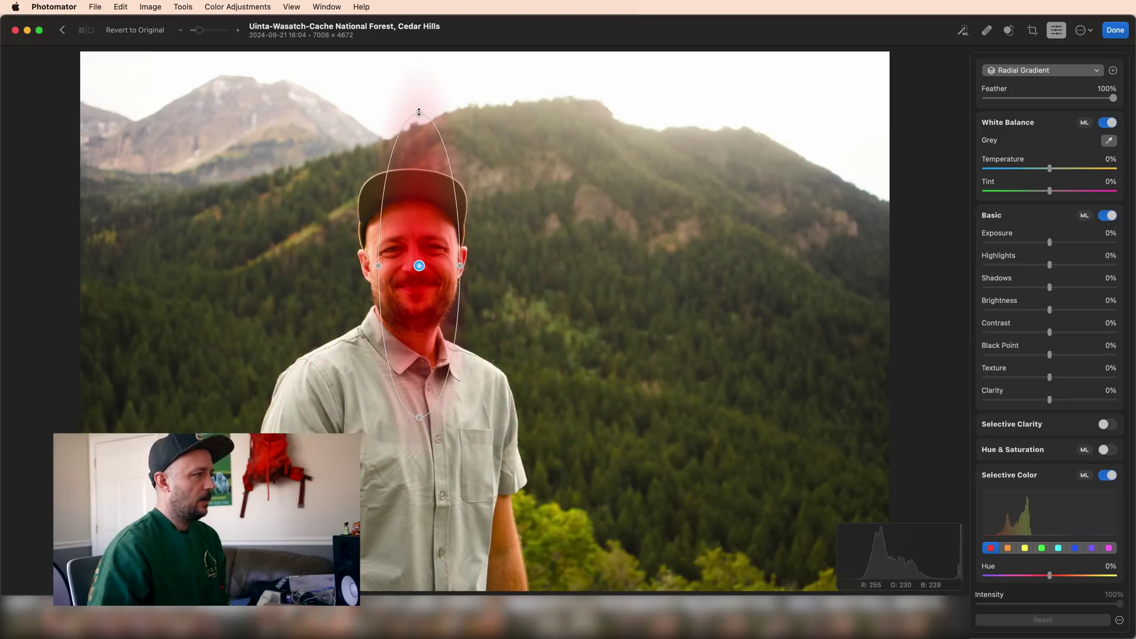
pyautogui.moveTo(419, 112); pyautogui.dragTo(419, 211)
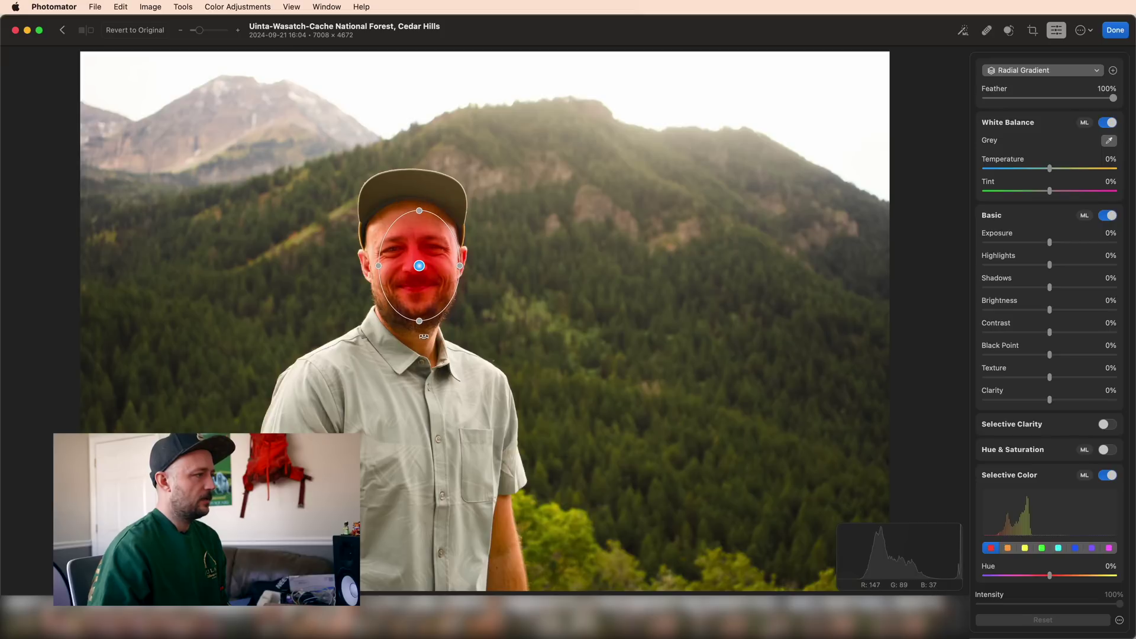
pyautogui.moveTo(424, 336); pyautogui.dragTo(426, 334)
pyautogui.moveTo(416, 273)
pyautogui.mouseDown()
pyautogui.moveTo(392, 257)
pyautogui.moveTo(409, 271)
pyautogui.mouseUp()
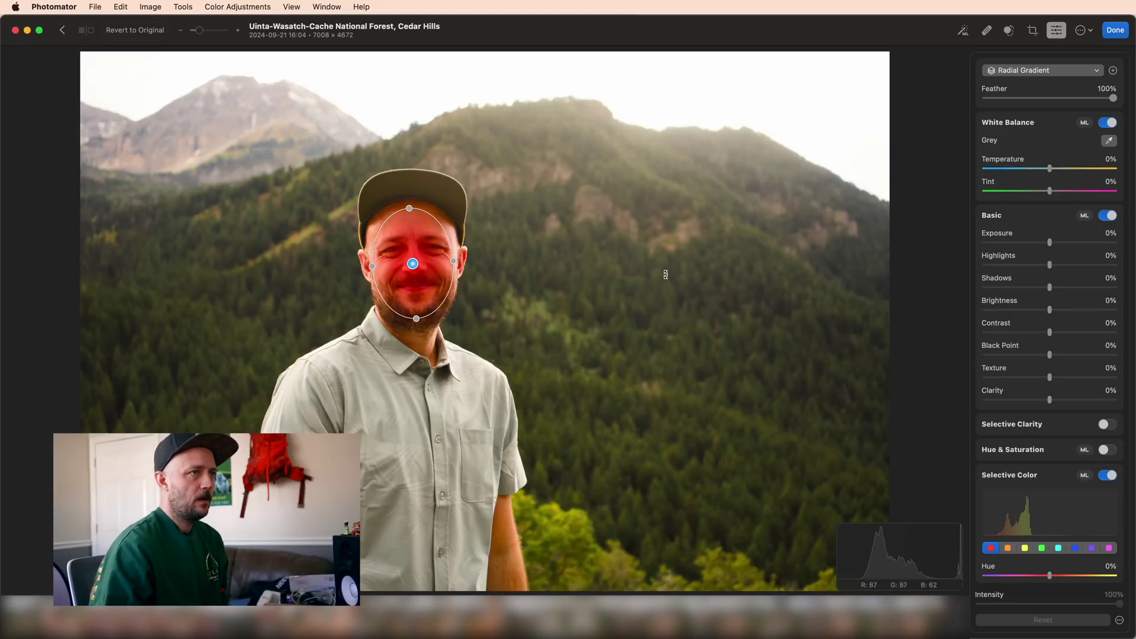
# Step: Add a Color Range mask using the yellow-green foliage sampled with the eyedropper
pyautogui.click(1056, 71)
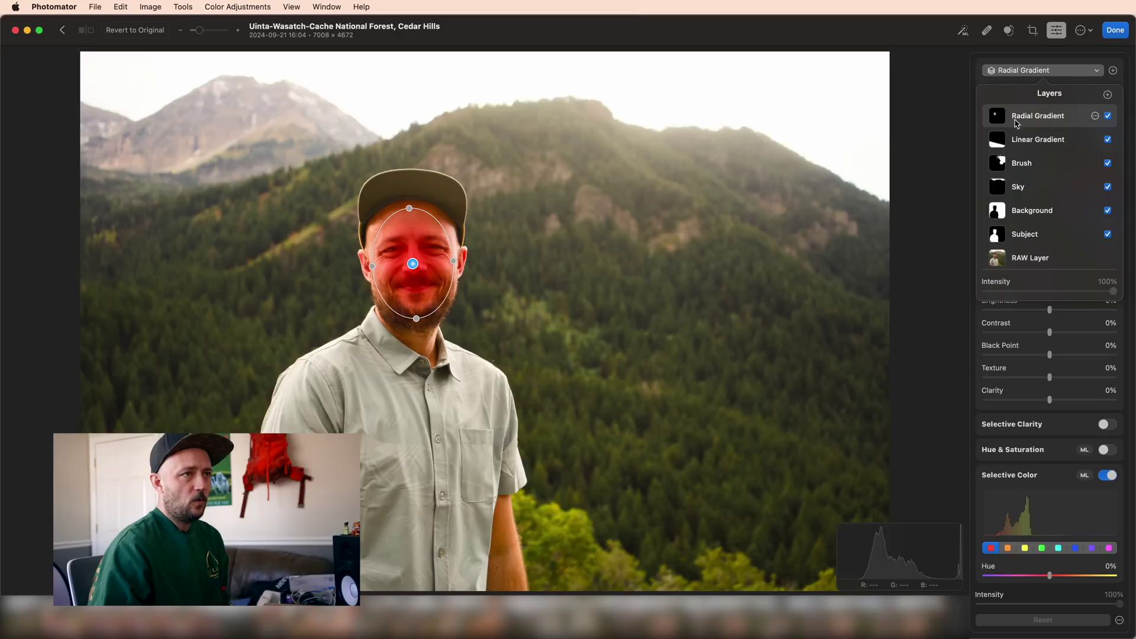
pyautogui.click(1108, 94)
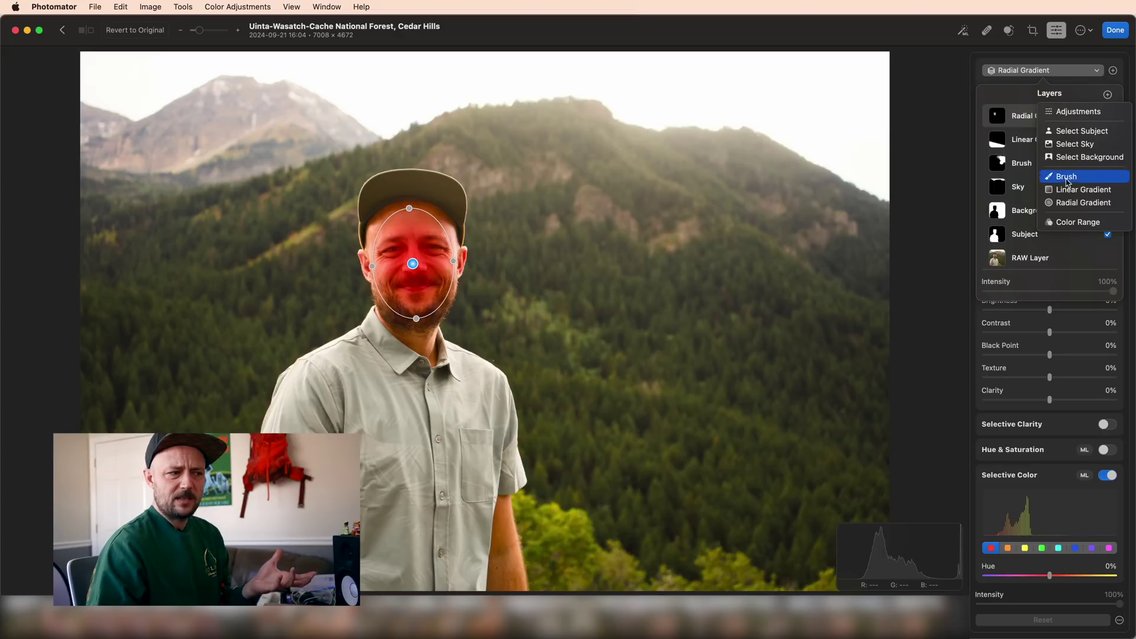
pyautogui.click(1069, 224)
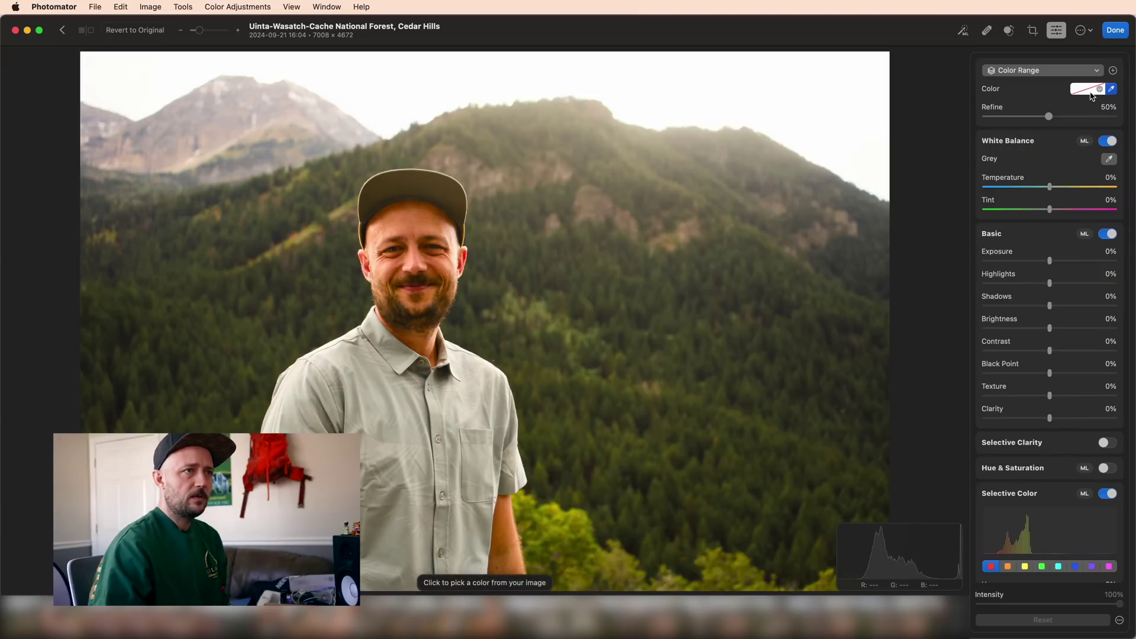
pyautogui.click(1113, 92)
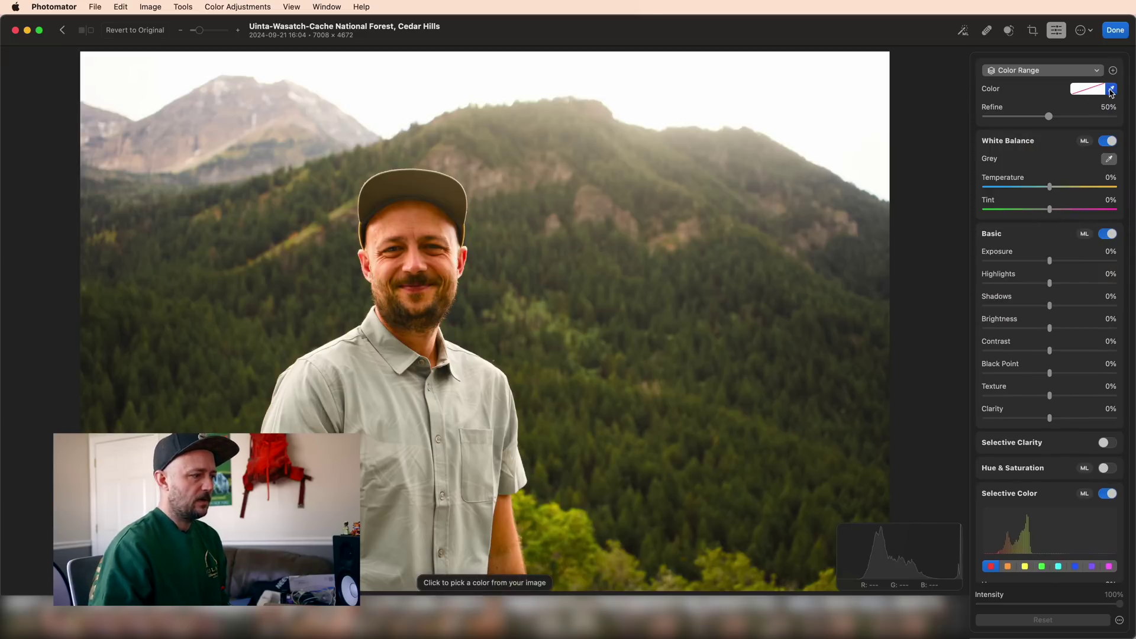
pyautogui.click(572, 515)
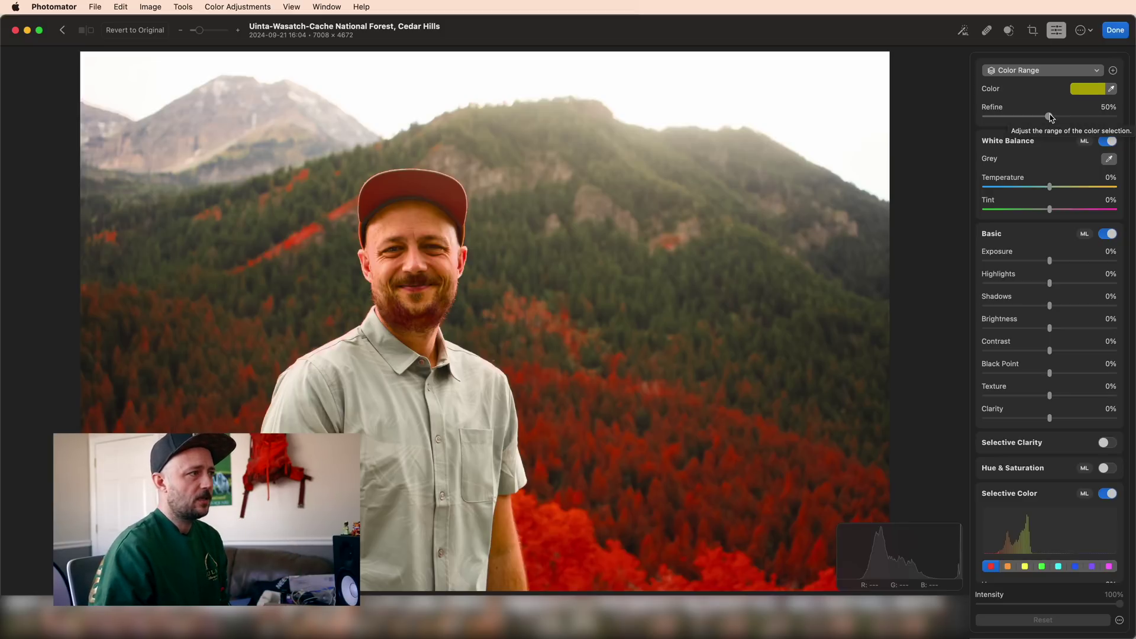
# Step: Drag the Color Range Refine slider back and forth, settling near 41%
pyautogui.moveTo(1053, 117)
pyautogui.mouseDown()
pyautogui.moveTo(1115, 120)
pyautogui.moveTo(1026, 122)
pyautogui.moveTo(1079, 122)
pyautogui.moveTo(1063, 119)
pyautogui.mouseUp()
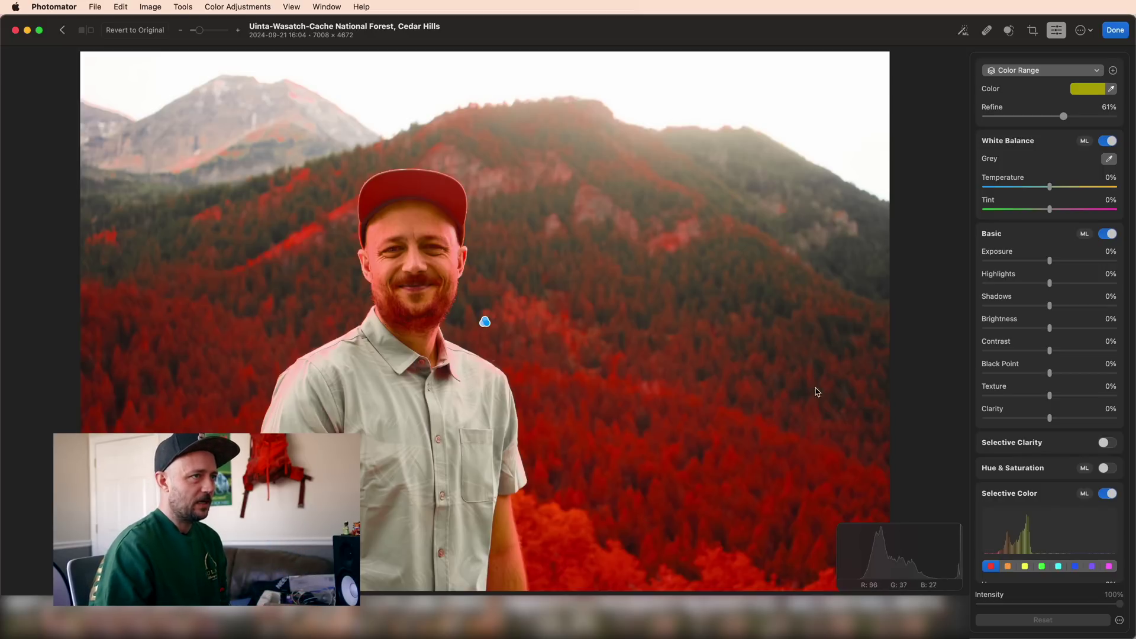
pyautogui.moveTo(1064, 117); pyautogui.dragTo(1023, 123)
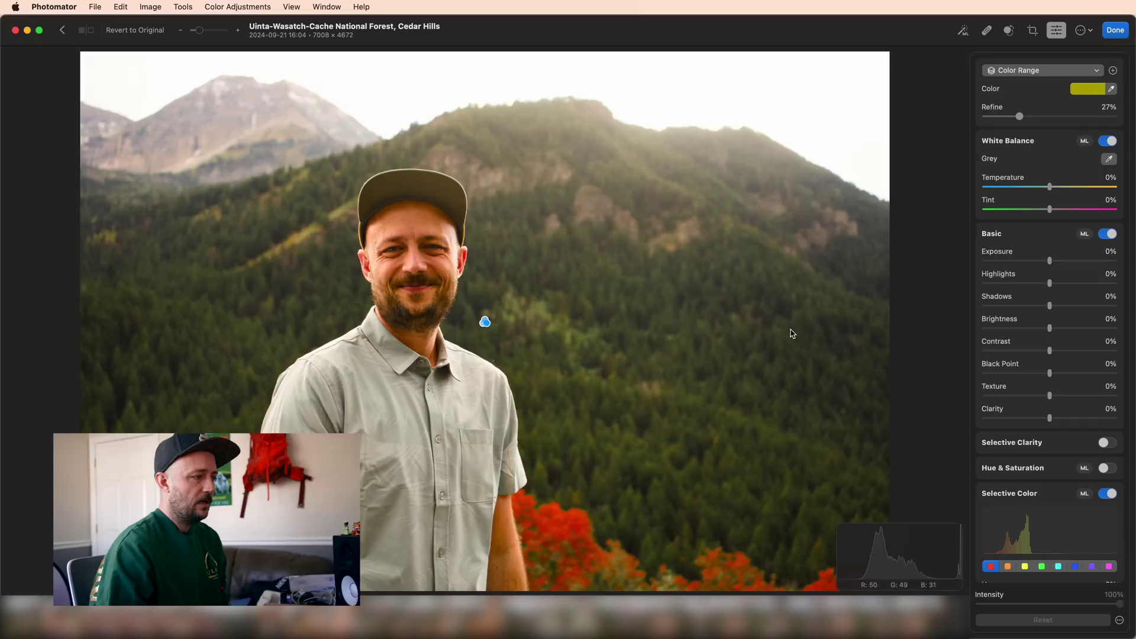
pyautogui.moveTo(1020, 117); pyautogui.dragTo(1041, 121)
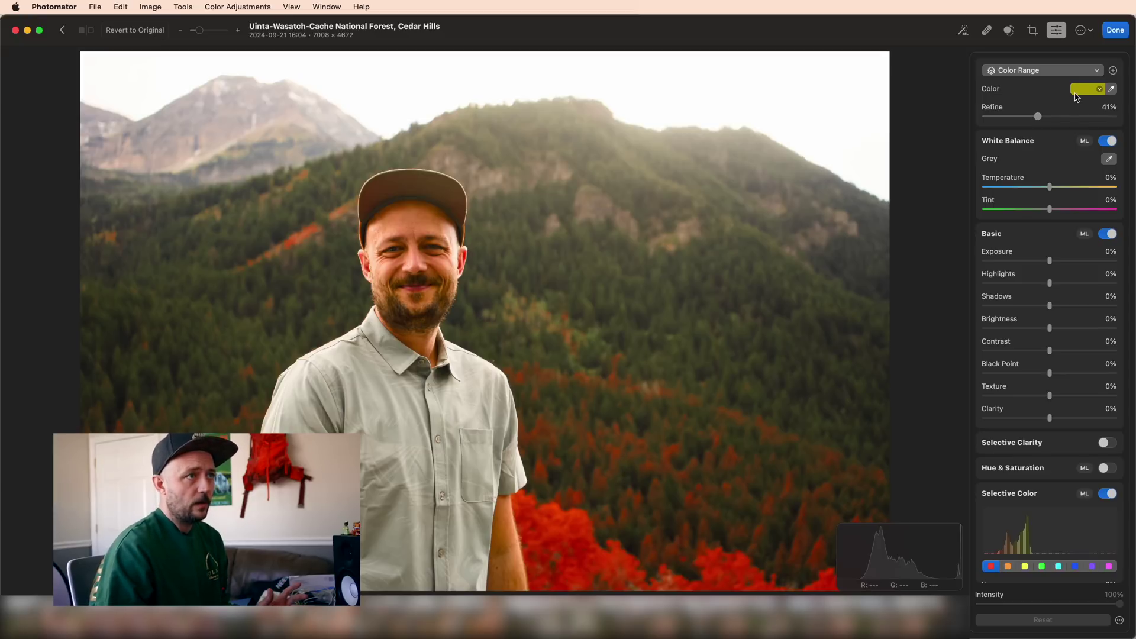
pyautogui.click(1038, 71)
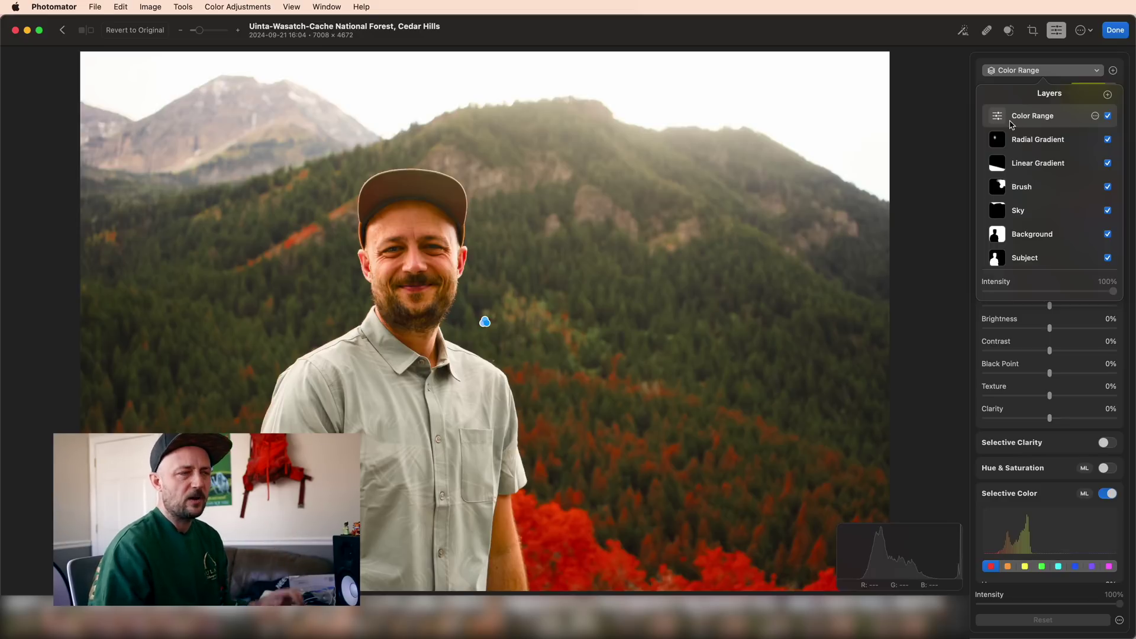
# Step: Close the mask layers list and dismiss the HDR notice on the Akaka Falls photo
pyautogui.click(1031, 69)
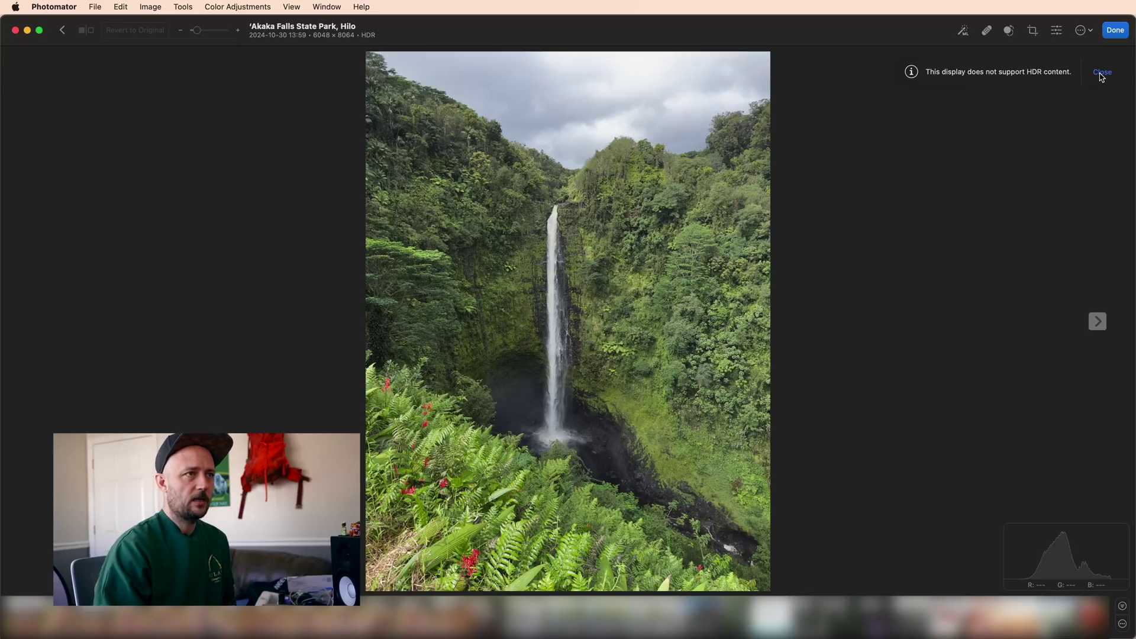
pyautogui.click(1102, 72)
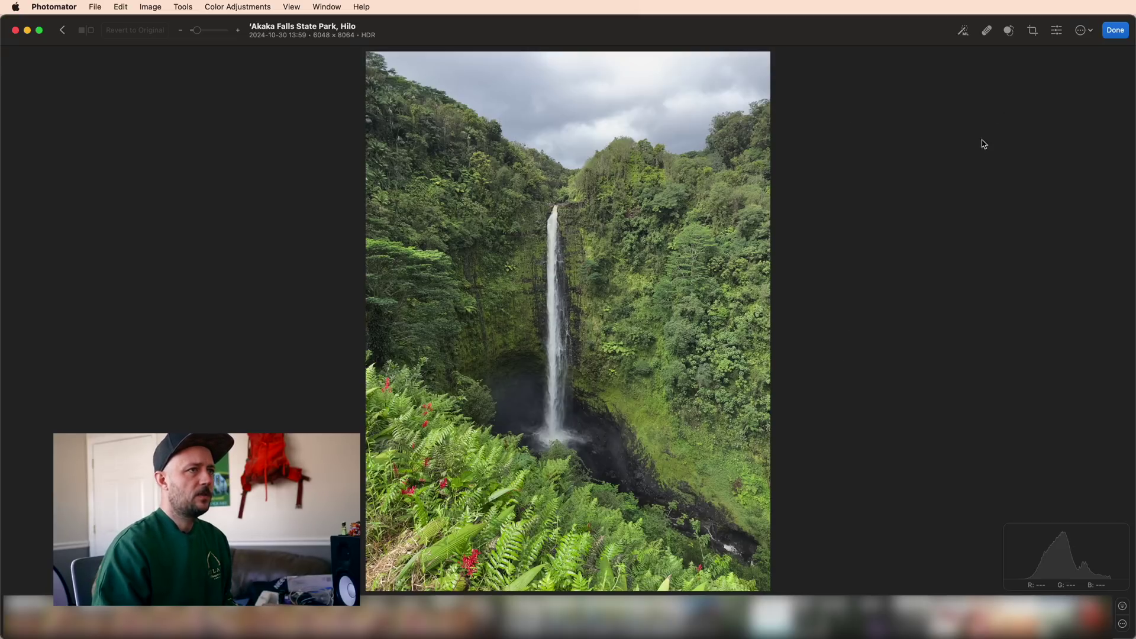
# Step: In Adjust, set Temperature -23%, Exposure -82%, Brightness -23%, Contrast 28%, Black Point 27%, Texture 33%, Clarity 17%
pyautogui.click(1056, 31)
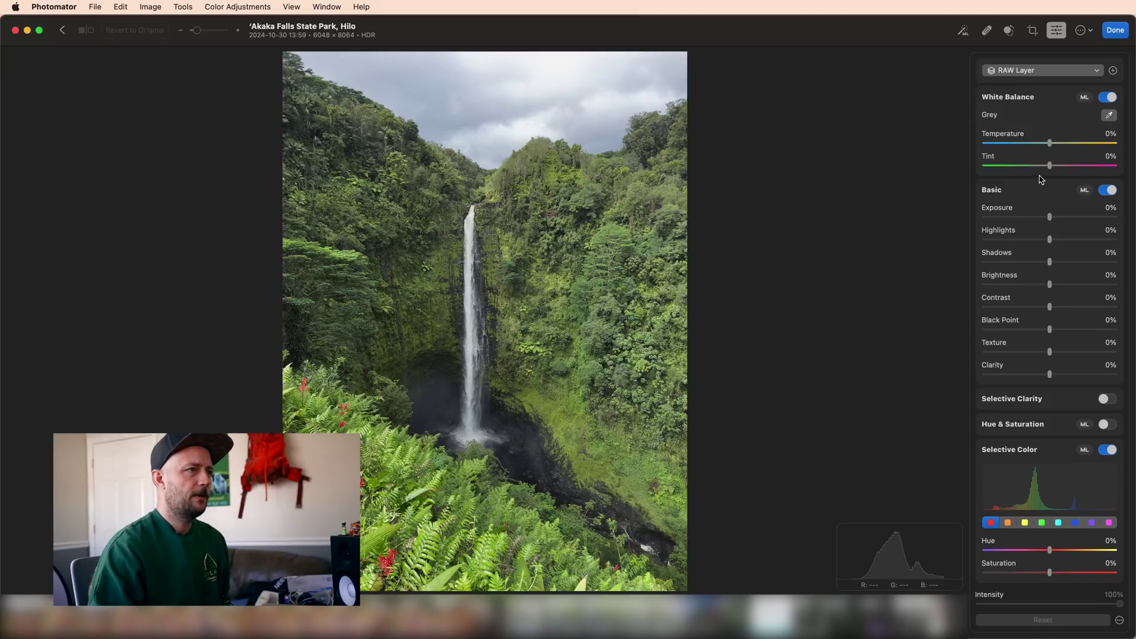
pyautogui.moveTo(1050, 145); pyautogui.dragTo(1035, 146)
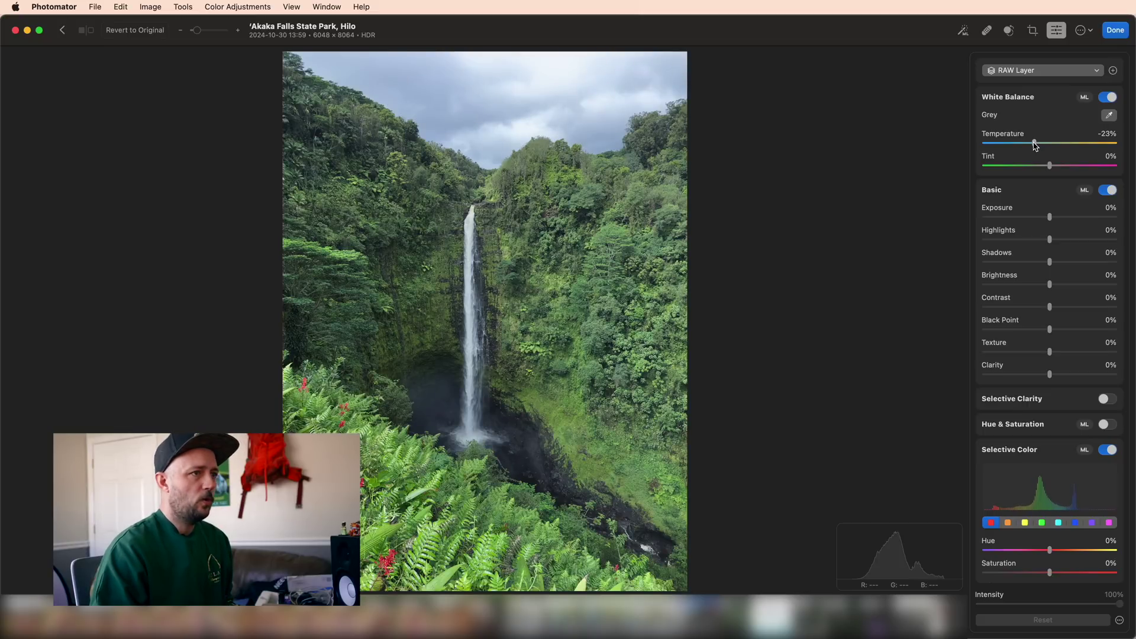
pyautogui.moveTo(1048, 218); pyautogui.dragTo(1024, 218)
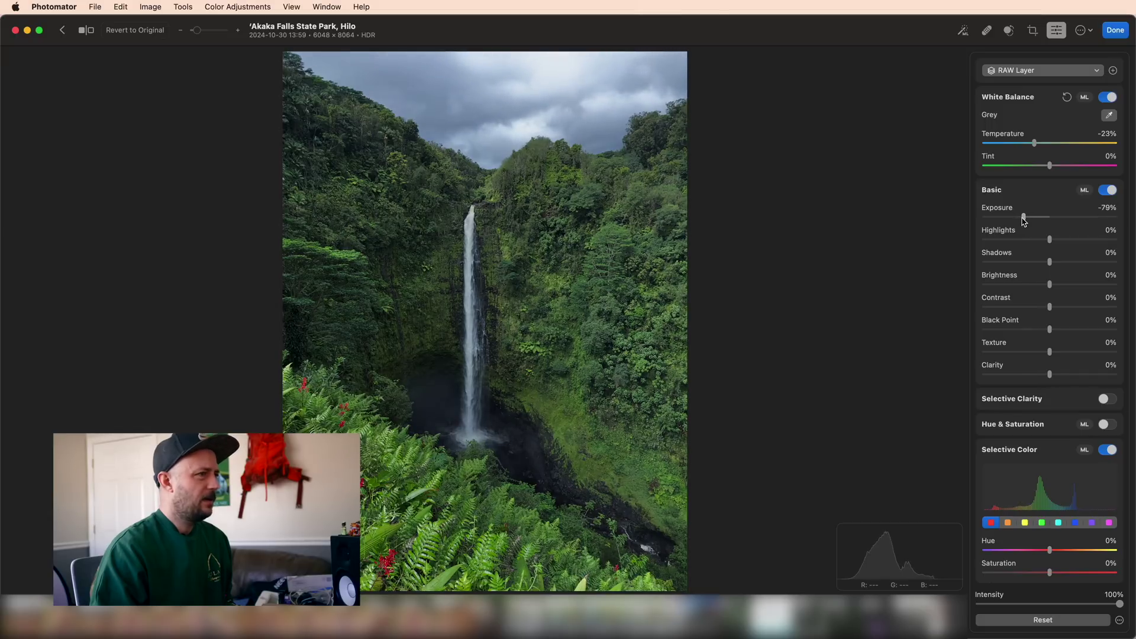
pyautogui.moveTo(1050, 285); pyautogui.dragTo(1035, 285)
pyautogui.moveTo(1050, 307); pyautogui.dragTo(1064, 333)
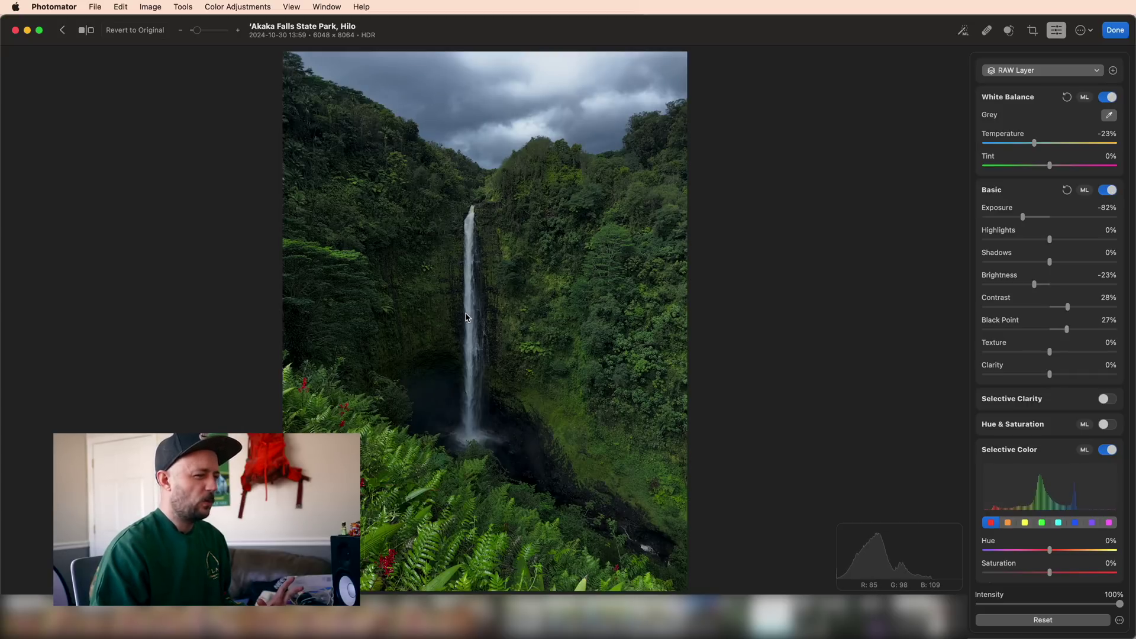
pyautogui.moveTo(941, 327)
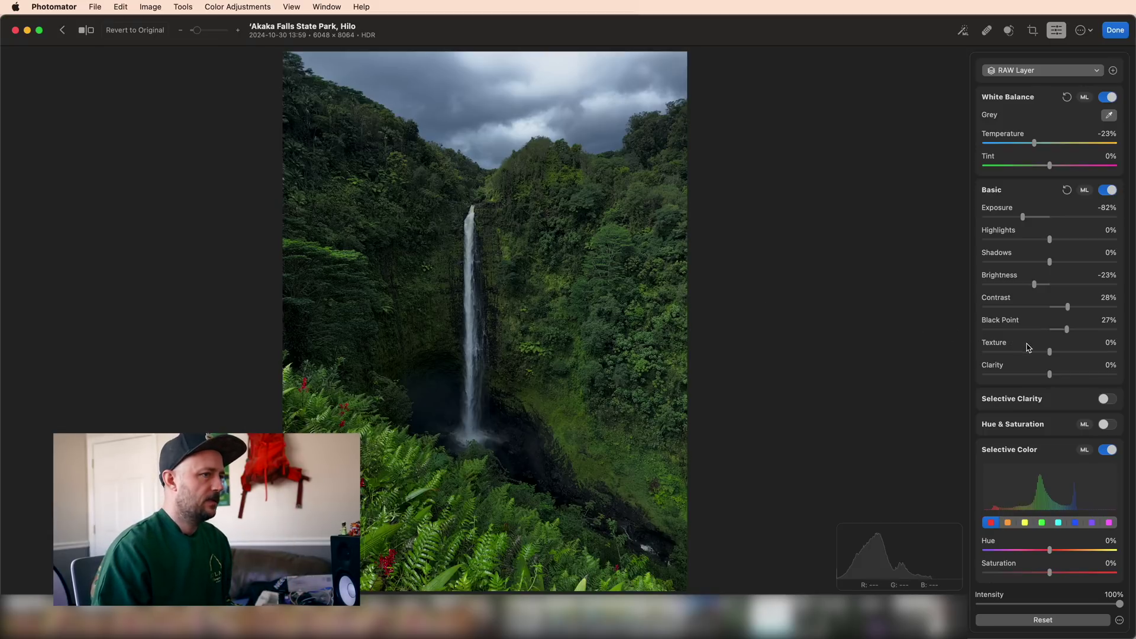
pyautogui.moveTo(1050, 352); pyautogui.dragTo(1071, 352)
pyautogui.moveTo(1050, 375); pyautogui.dragTo(1064, 376)
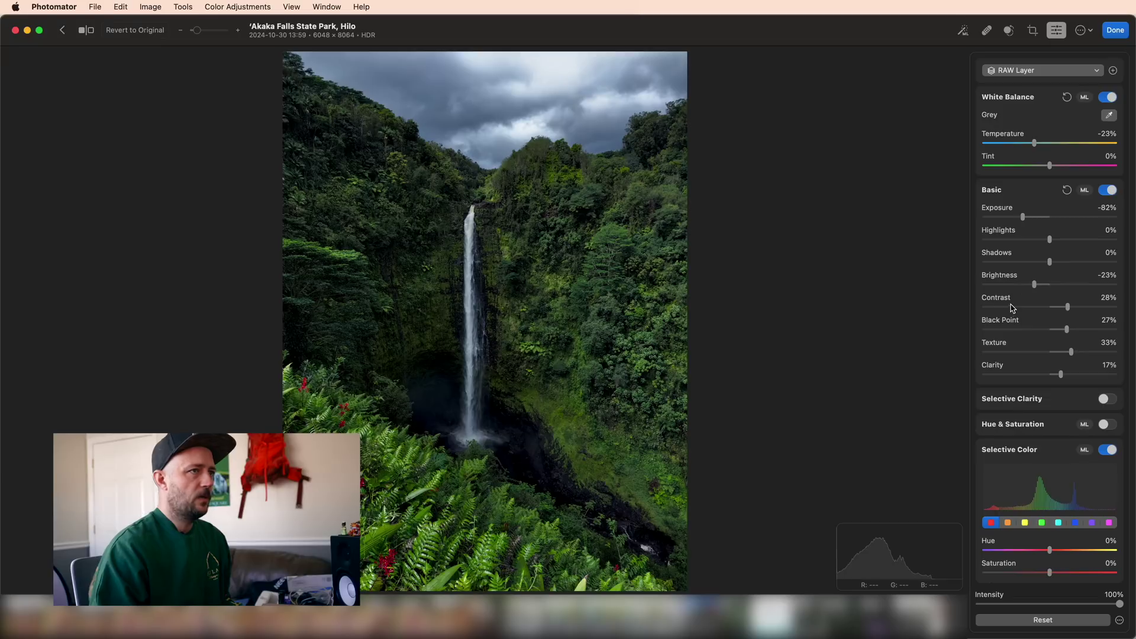
# Step: Add a new Sky mask layer above the waterfall's RAW layer
pyautogui.click(1032, 73)
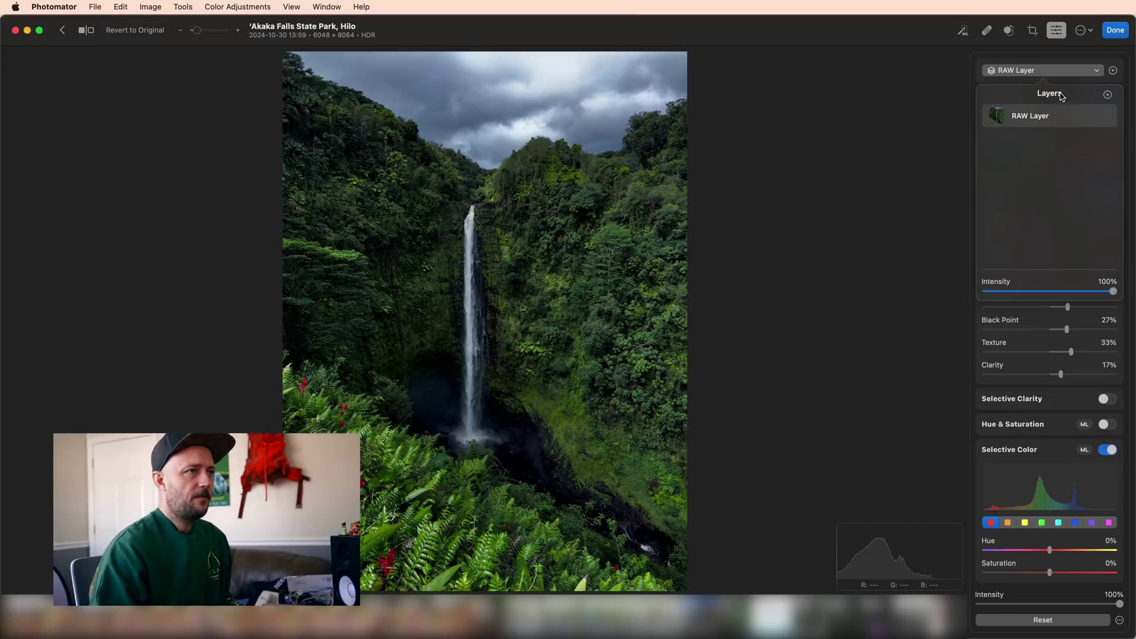
pyautogui.click(1106, 96)
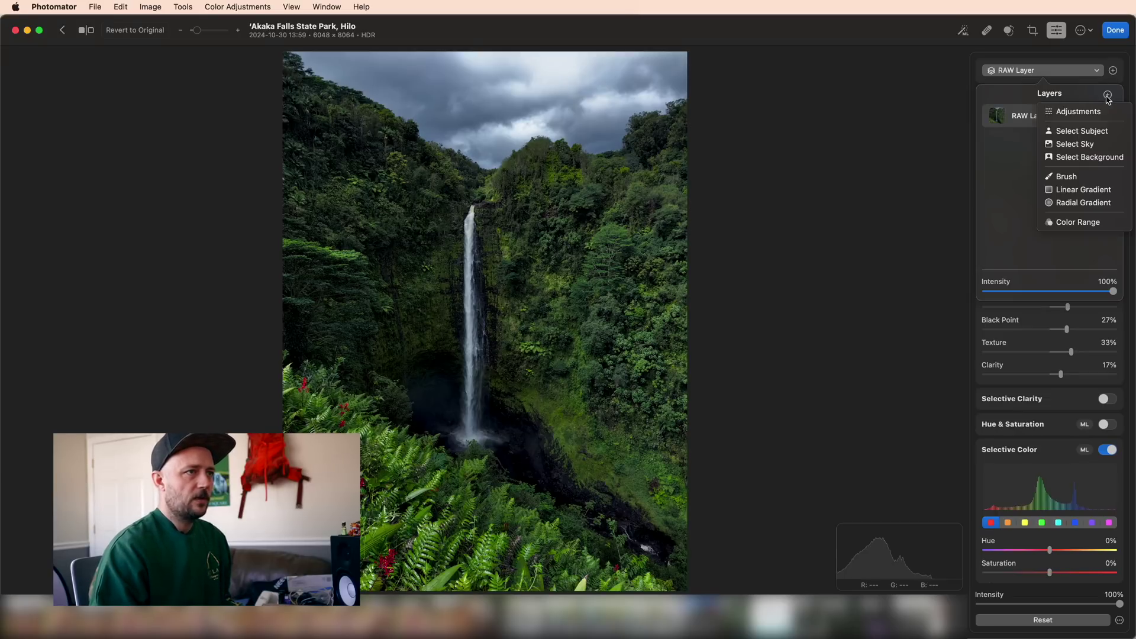
pyautogui.click(1064, 148)
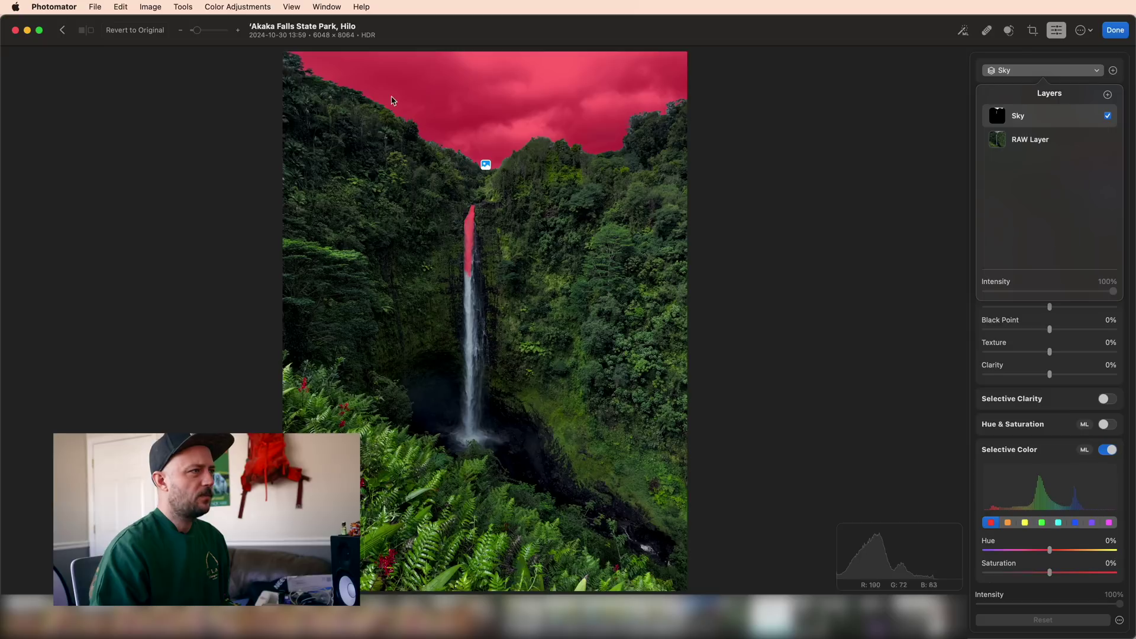
# Step: Add texture to the Sky layer and cool its temperature to -21%
pyautogui.click(1081, 73)
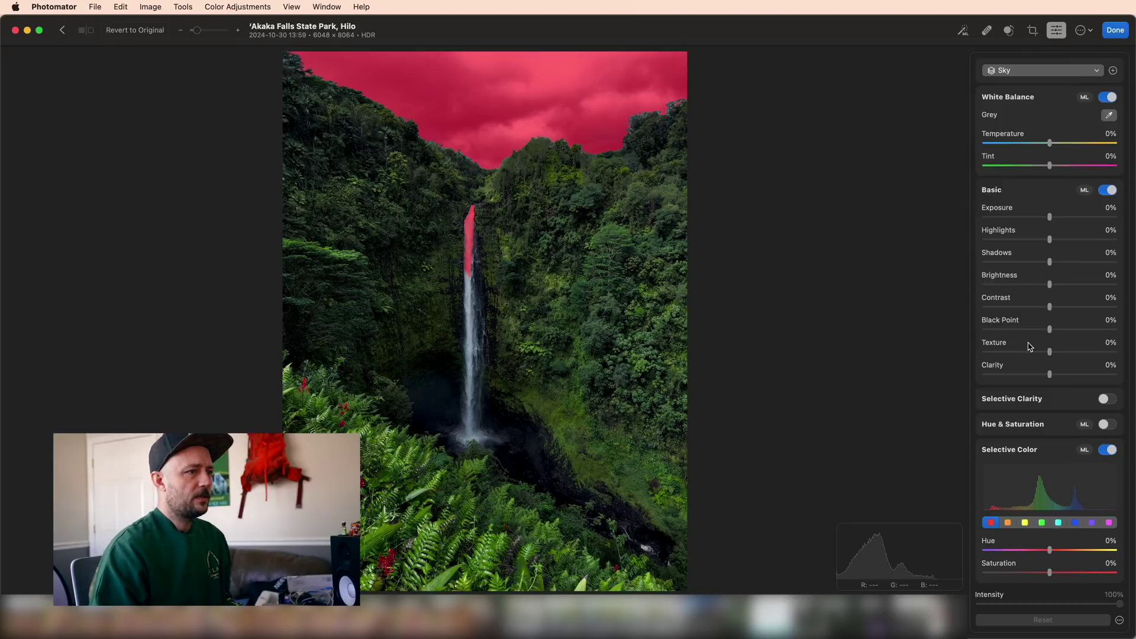
pyautogui.moveTo(1050, 354); pyautogui.dragTo(1084, 358)
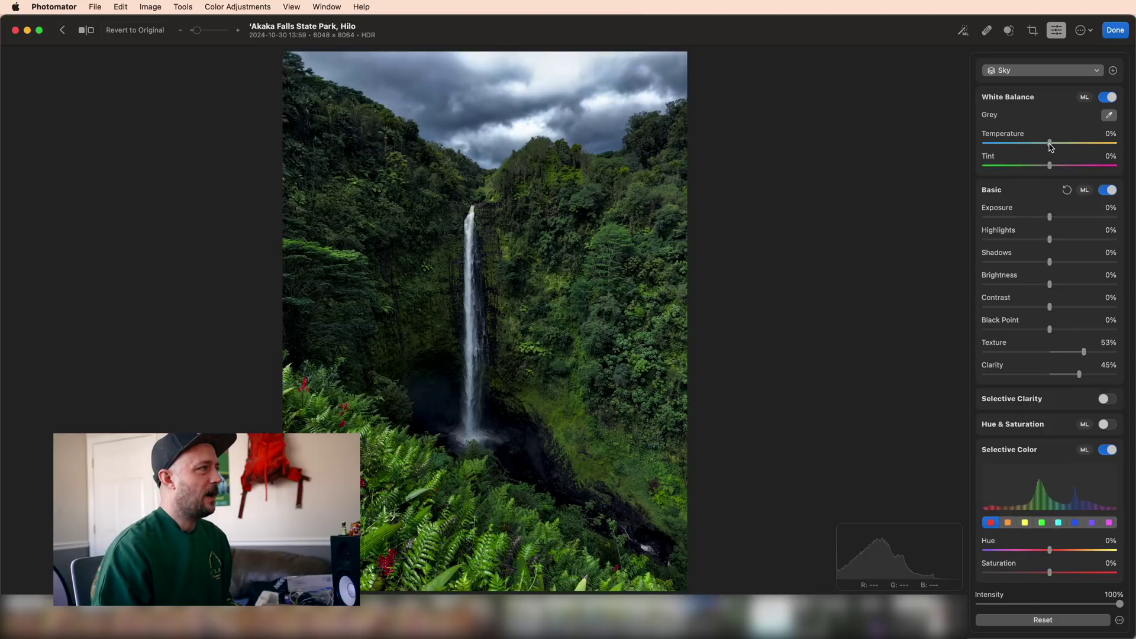
pyautogui.moveTo(1048, 147)
pyautogui.mouseDown()
pyautogui.moveTo(1030, 148)
pyautogui.moveTo(1043, 150)
pyautogui.mouseUp()
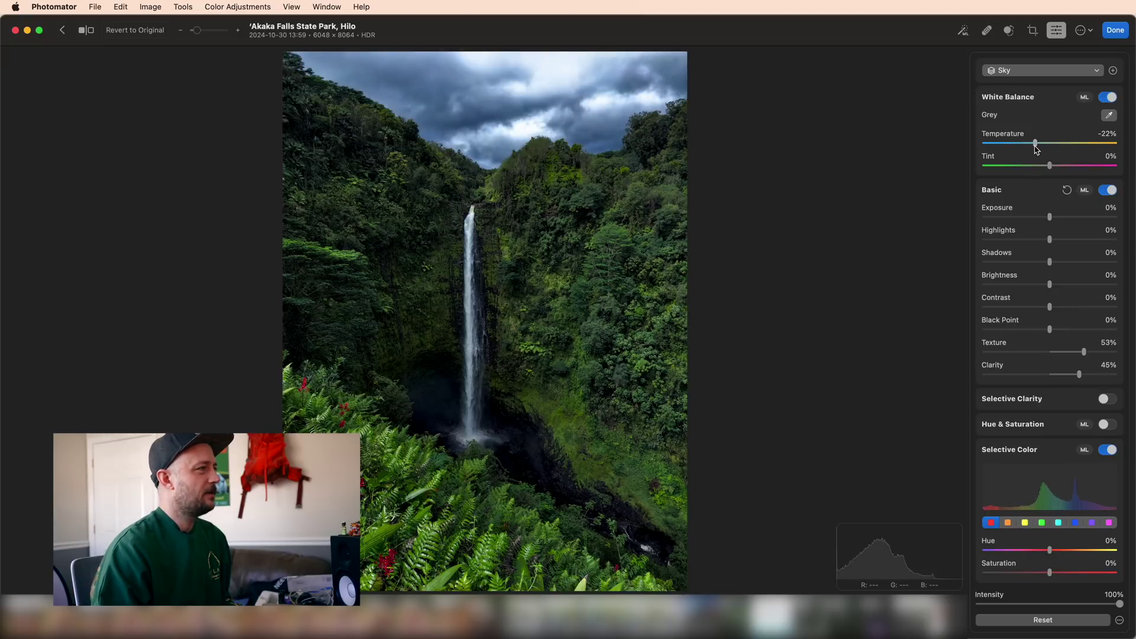
pyautogui.moveTo(1037, 149); pyautogui.dragTo(1037, 149)
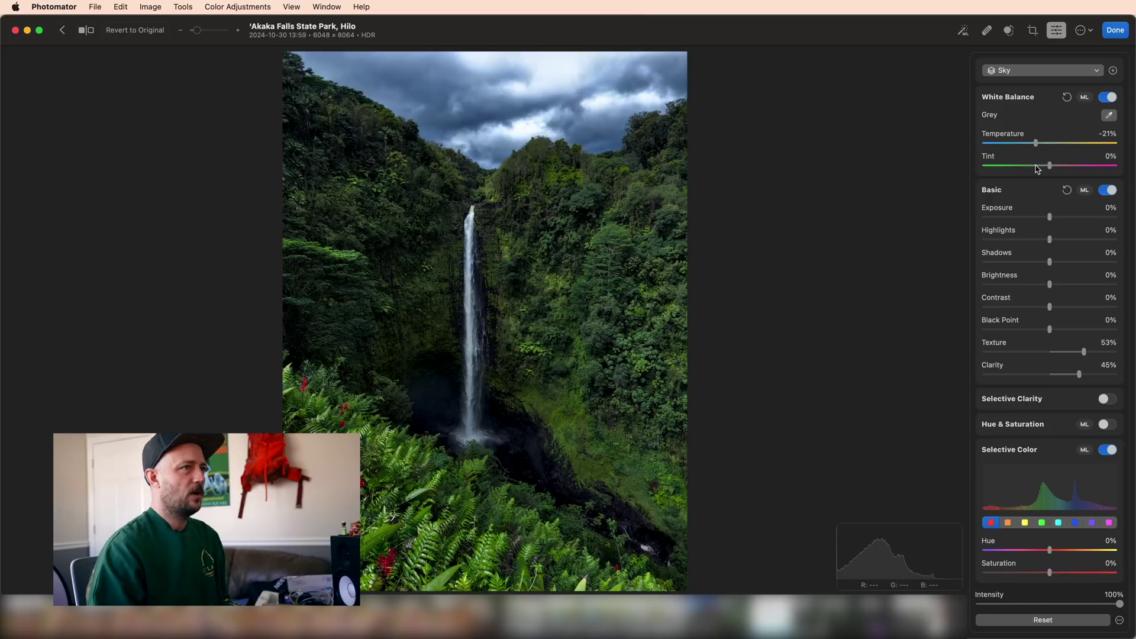
pyautogui.click(1061, 71)
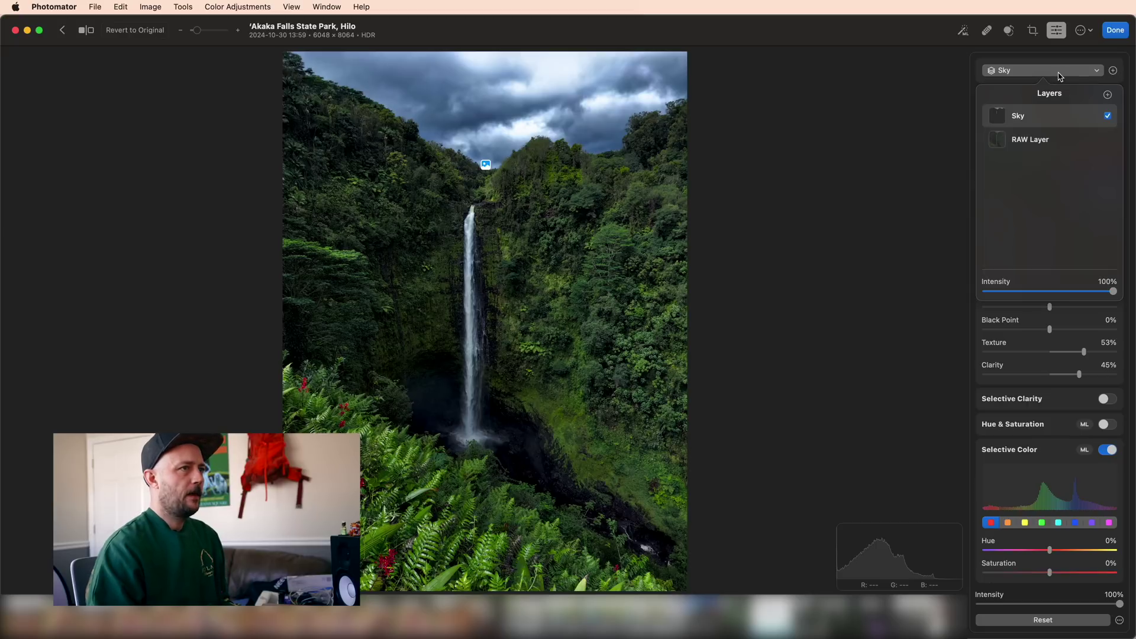
# Step: Compare the photo with the Sky layer off and on, then lower its intensity to 90%
pyautogui.click(1108, 116)
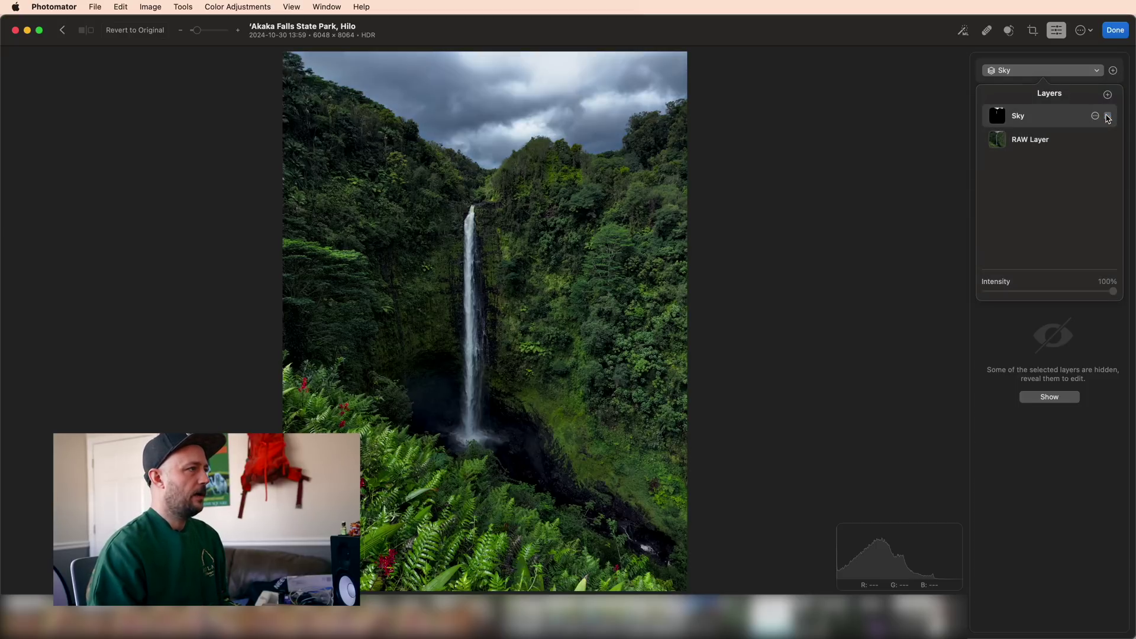
pyautogui.click(1108, 116)
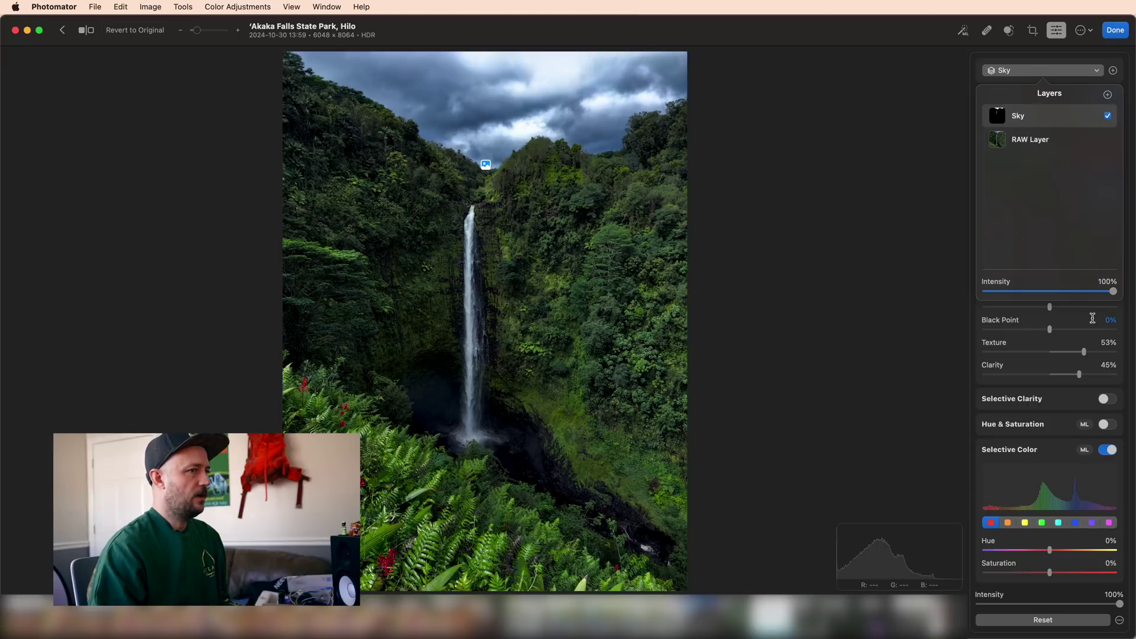
pyautogui.moveTo(1113, 292)
pyautogui.mouseDown()
pyautogui.moveTo(971, 301)
pyautogui.moveTo(1121, 296)
pyautogui.moveTo(1098, 298)
pyautogui.mouseUp()
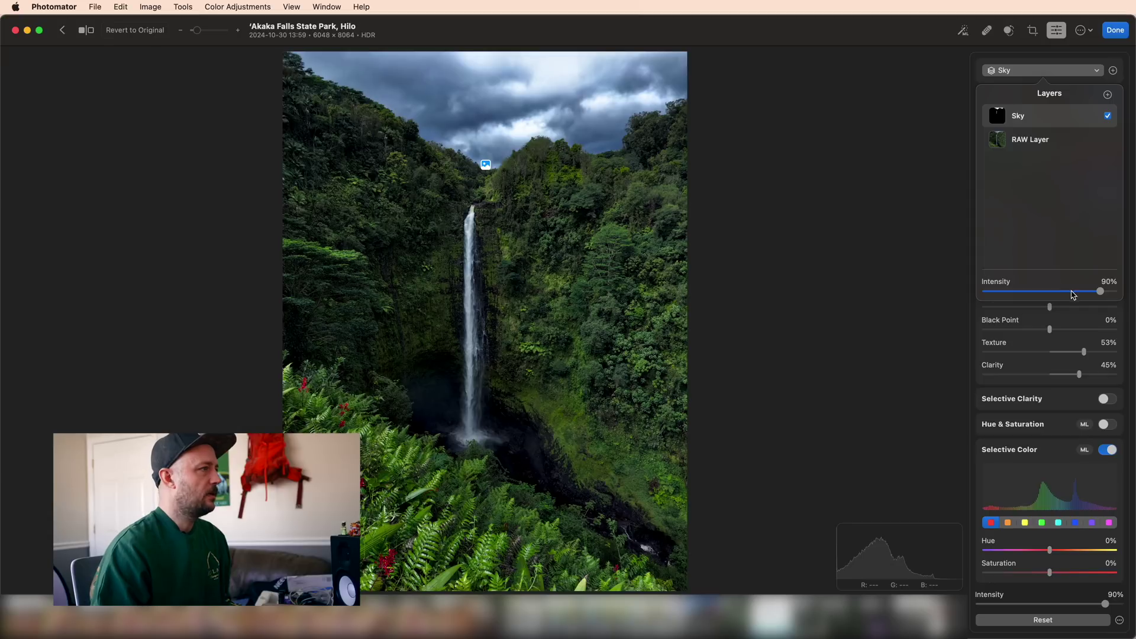
pyautogui.click(540, 142)
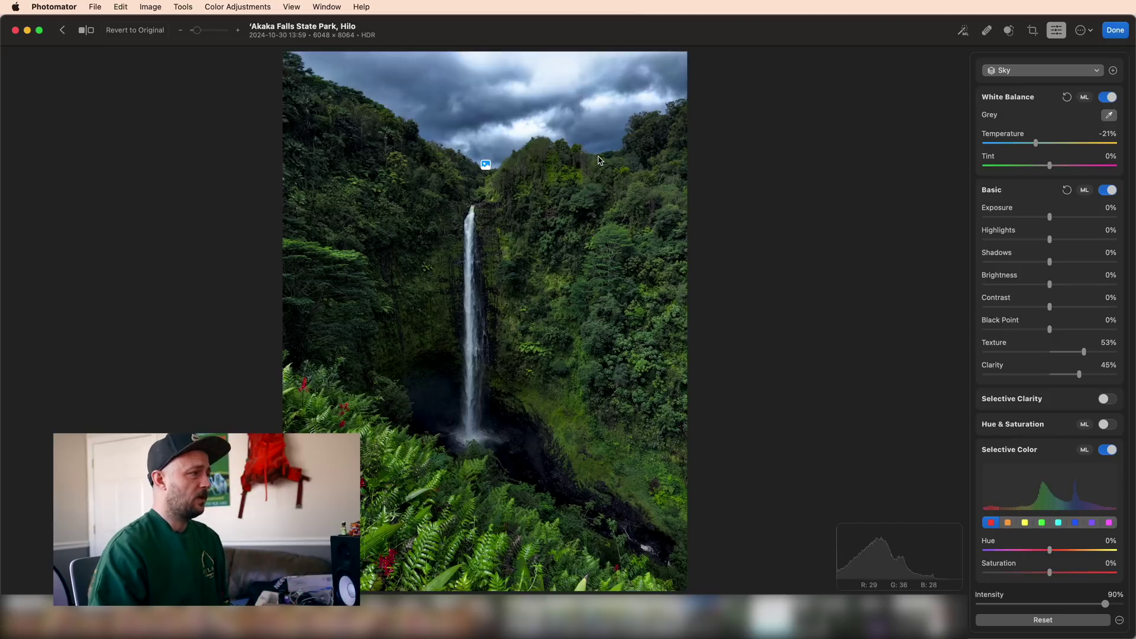
pyautogui.click(1030, 71)
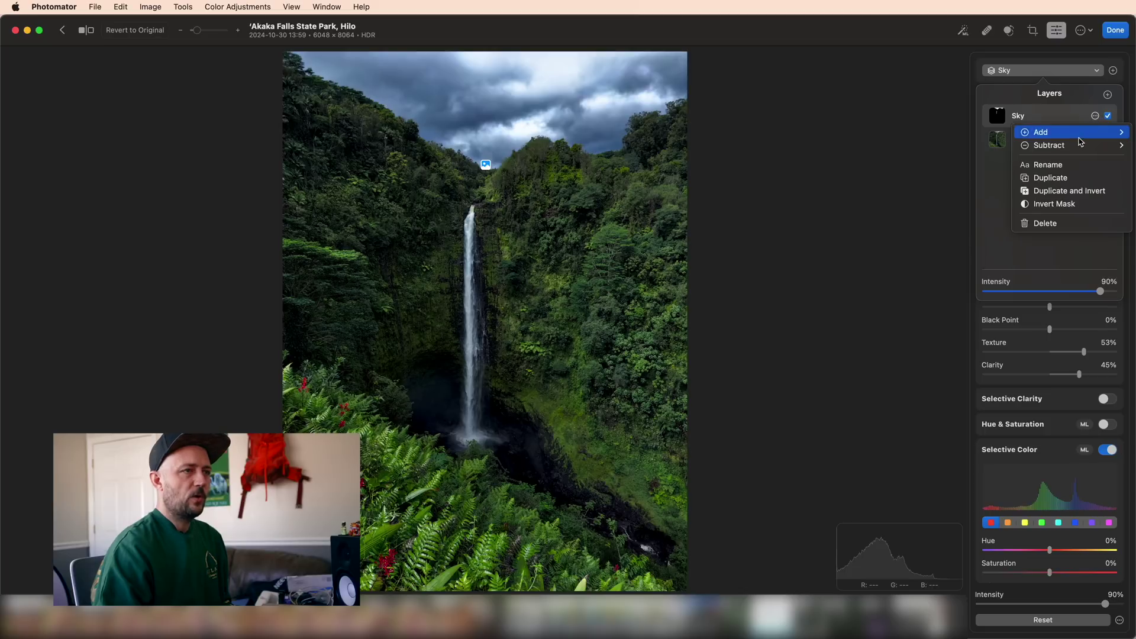
# Step: Add a subtracting Brush at 30% size to the Sky mask and paint out the waterfall
pyautogui.moveTo(1076, 146)
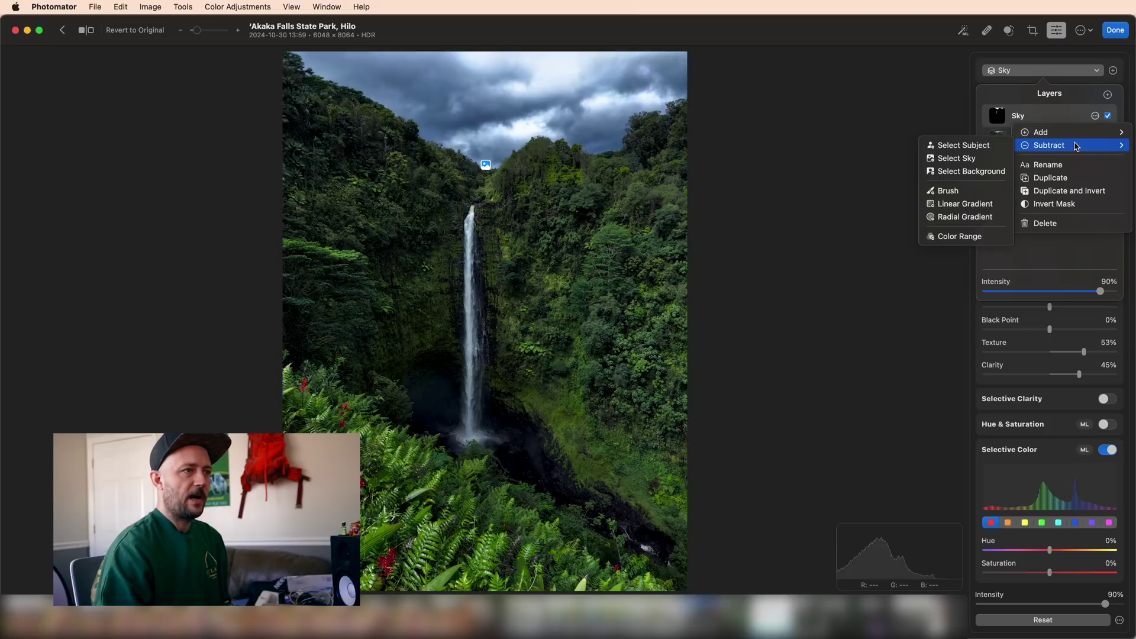
pyautogui.click(972, 191)
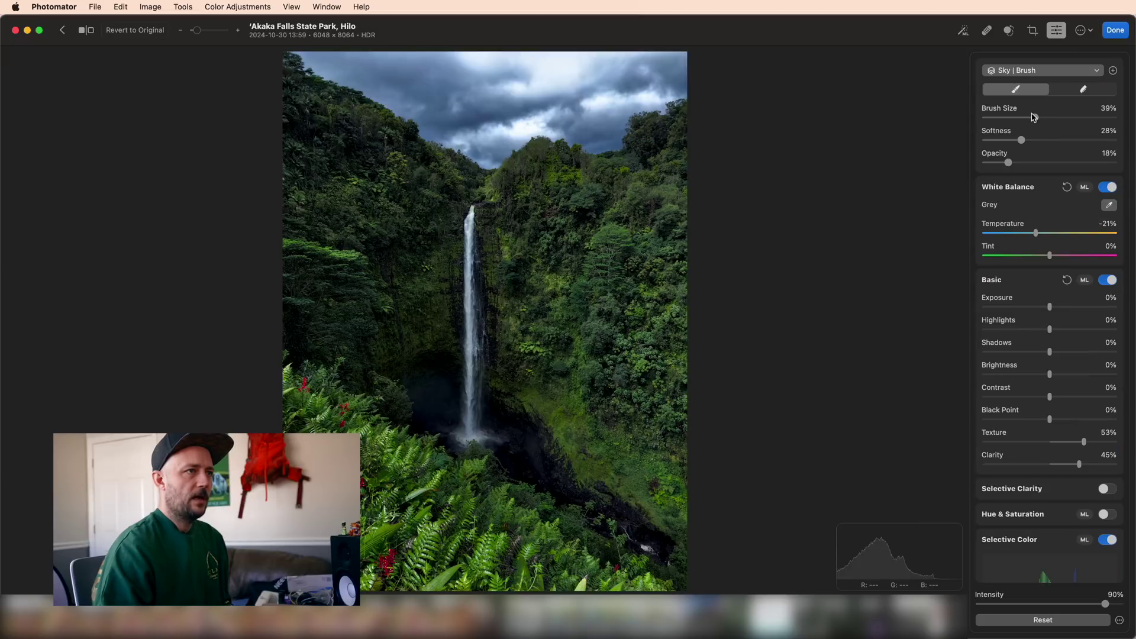
pyautogui.moveTo(1035, 118); pyautogui.dragTo(1022, 117)
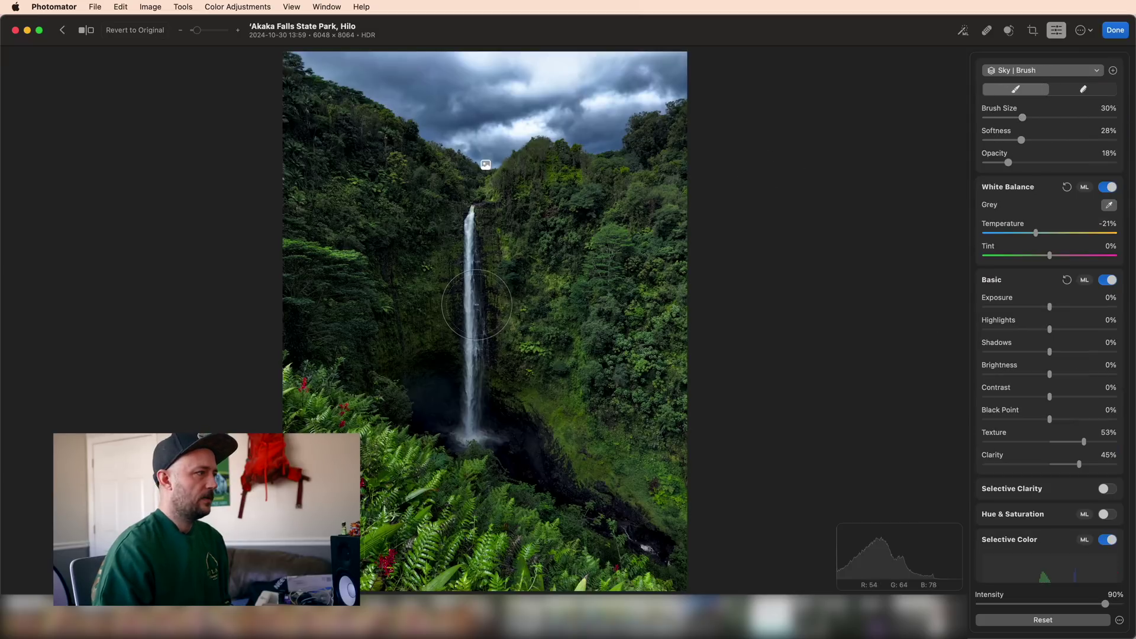
pyautogui.moveTo(477, 305)
pyautogui.mouseDown()
pyautogui.moveTo(462, 252)
pyautogui.moveTo(480, 228)
pyautogui.moveTo(480, 240)
pyautogui.moveTo(468, 220)
pyautogui.moveTo(461, 308)
pyautogui.moveTo(462, 222)
pyautogui.moveTo(485, 225)
pyautogui.moveTo(471, 309)
pyautogui.moveTo(475, 225)
pyautogui.mouseUp()
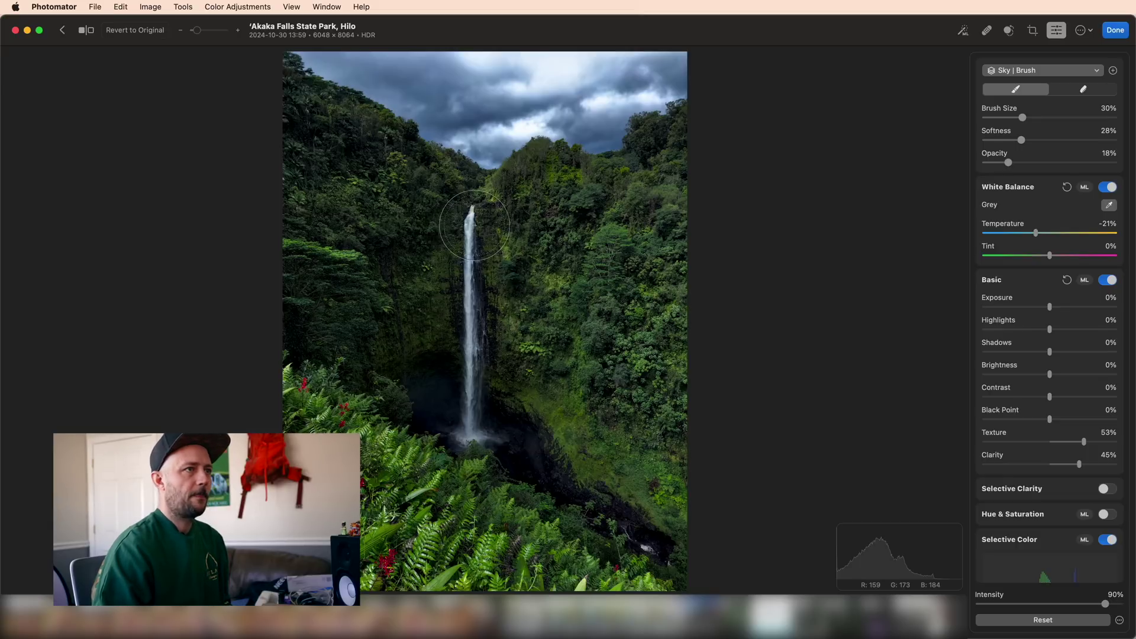
pyautogui.click(1079, 70)
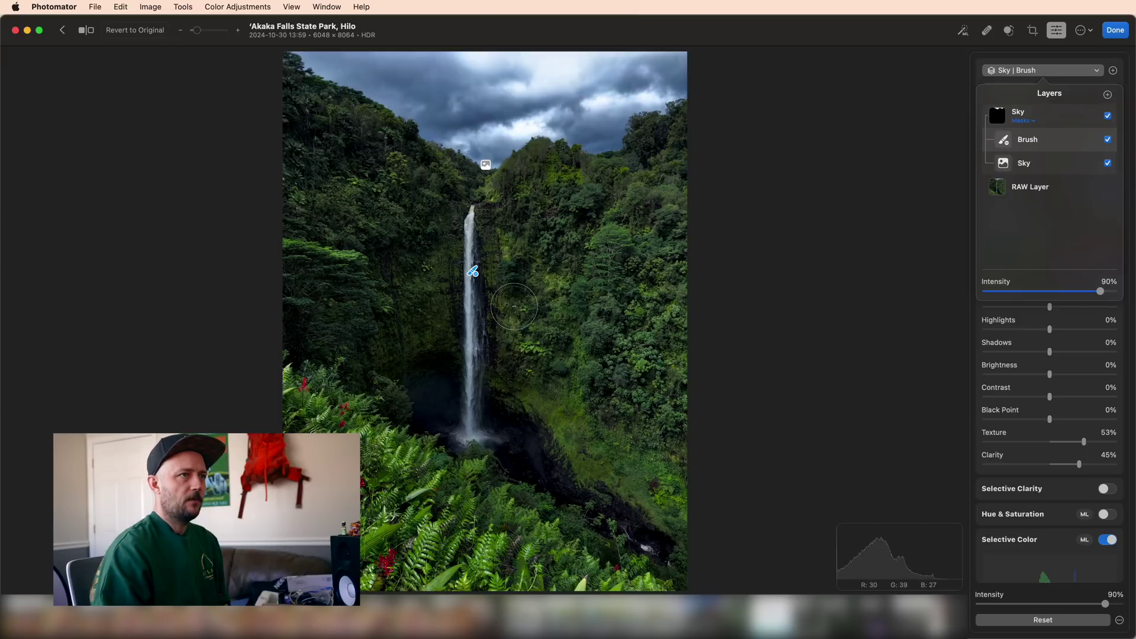
# Step: Add a new Radial Gradient layer with the Sky group selected
pyautogui.click(1056, 113)
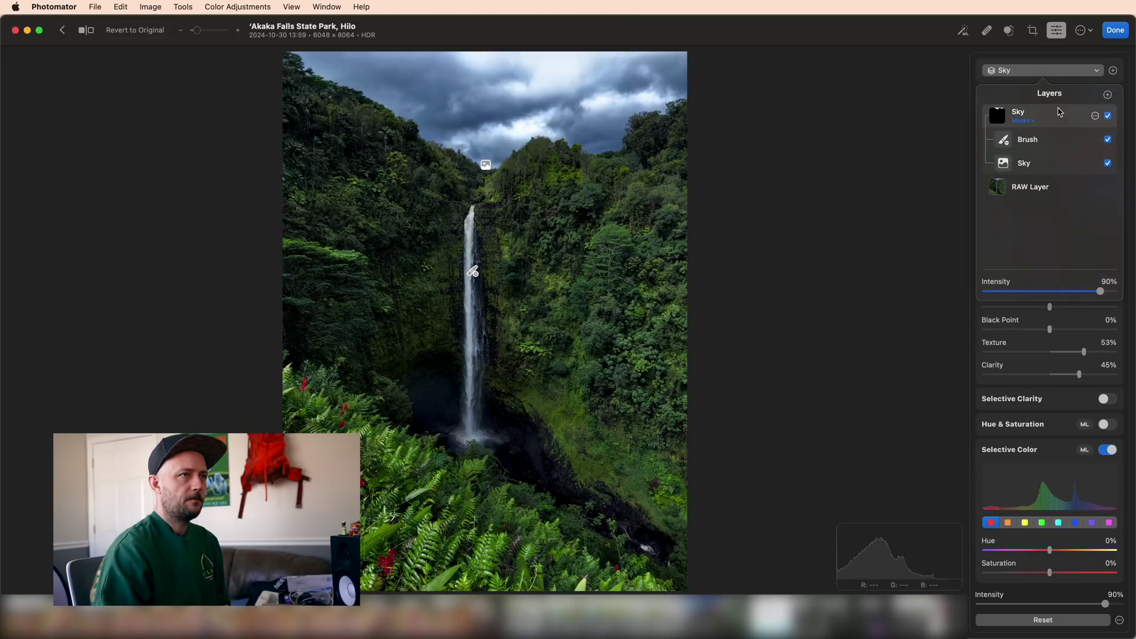
pyautogui.click(1108, 94)
pyautogui.click(1084, 203)
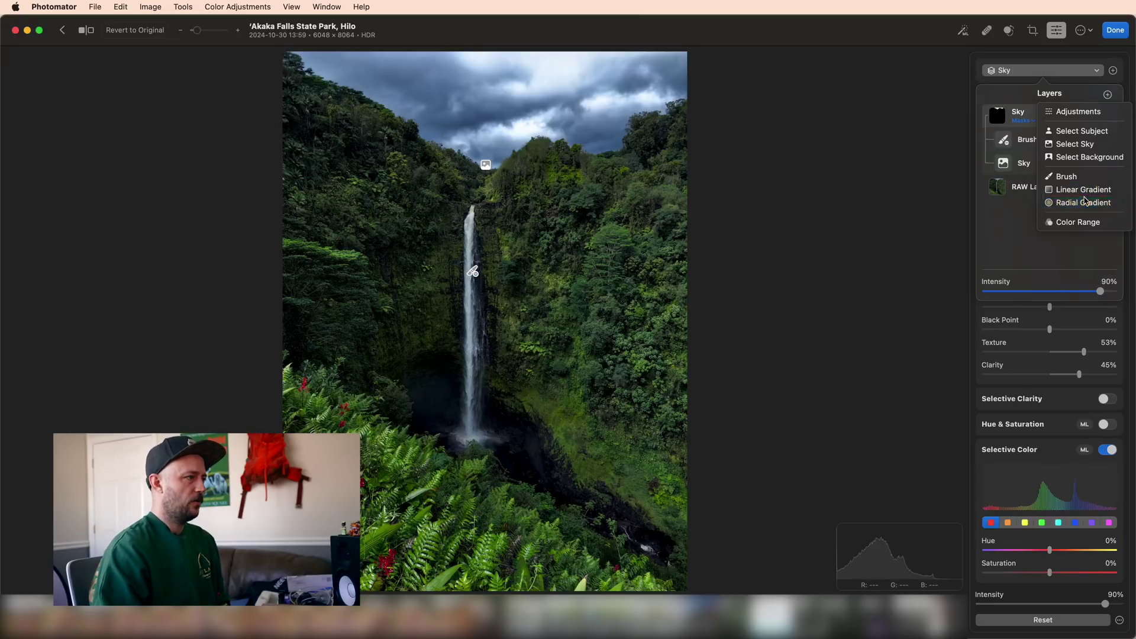
# Step: Shape the radial gradient into a tall, narrow ellipse centred on the waterfall
pyautogui.moveTo(486, 221); pyautogui.dragTo(485, 194)
pyautogui.moveTo(485, 322); pyautogui.dragTo(474, 282)
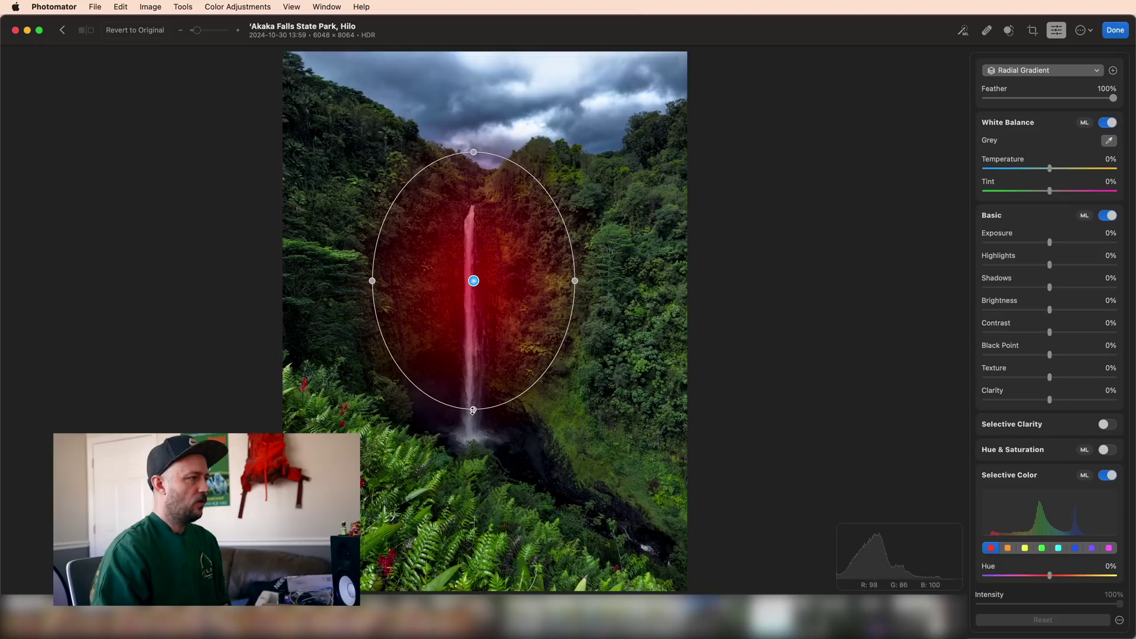
pyautogui.moveTo(474, 410); pyautogui.dragTo(473, 389)
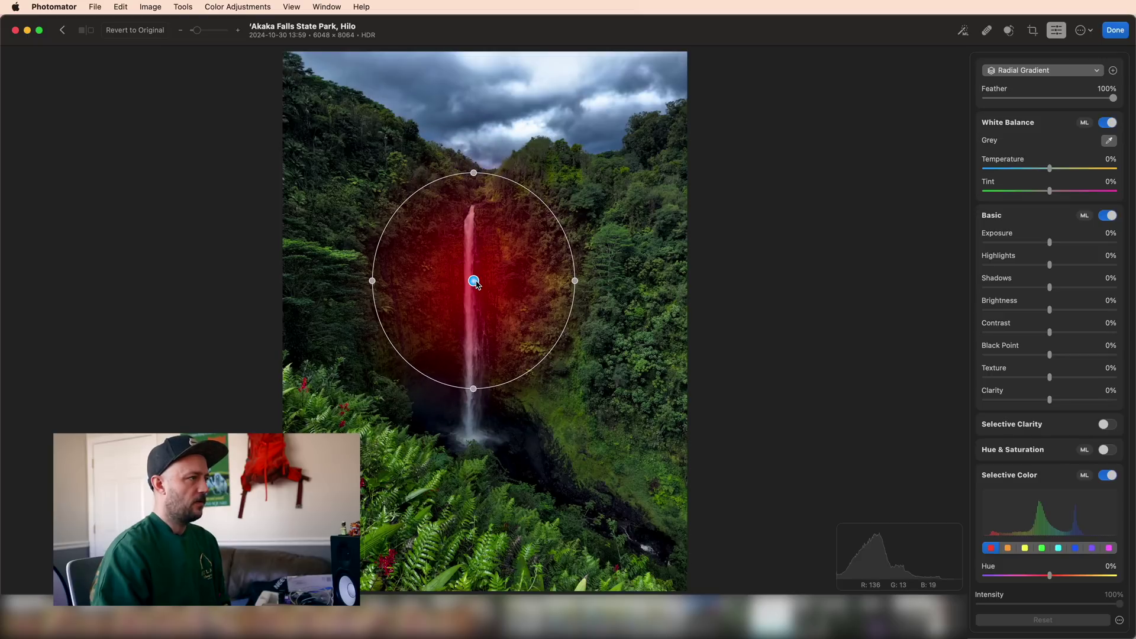
pyautogui.moveTo(476, 284); pyautogui.dragTo(477, 289)
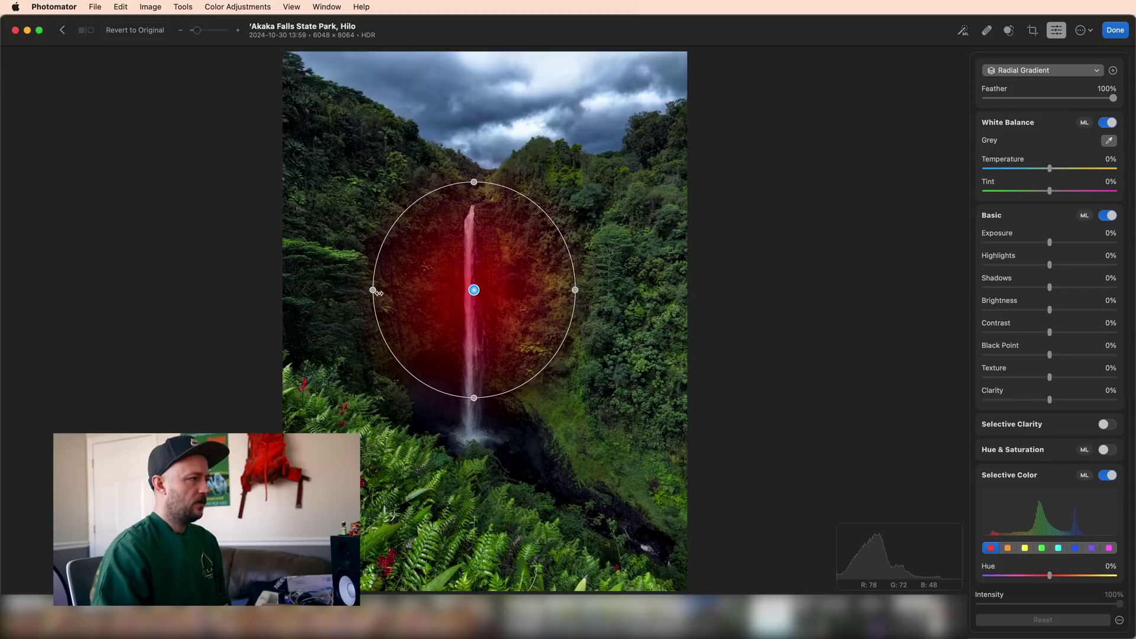
pyautogui.moveTo(379, 293); pyautogui.dragTo(393, 290)
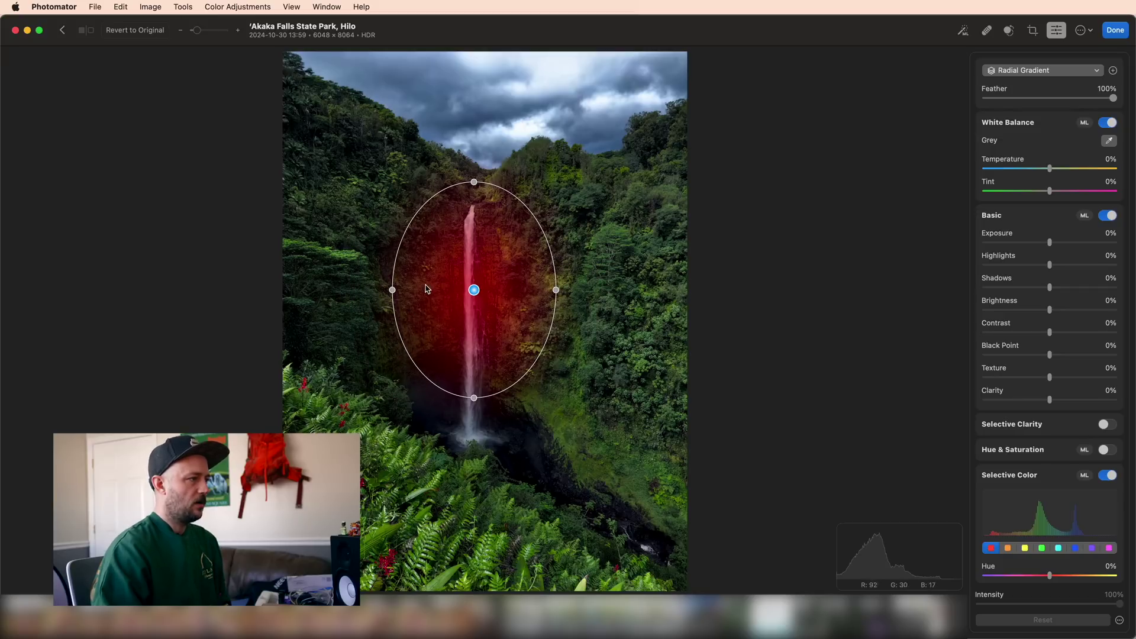
pyautogui.moveTo(556, 290); pyautogui.dragTo(543, 291)
pyautogui.moveTo(472, 291); pyautogui.dragTo(397, 288)
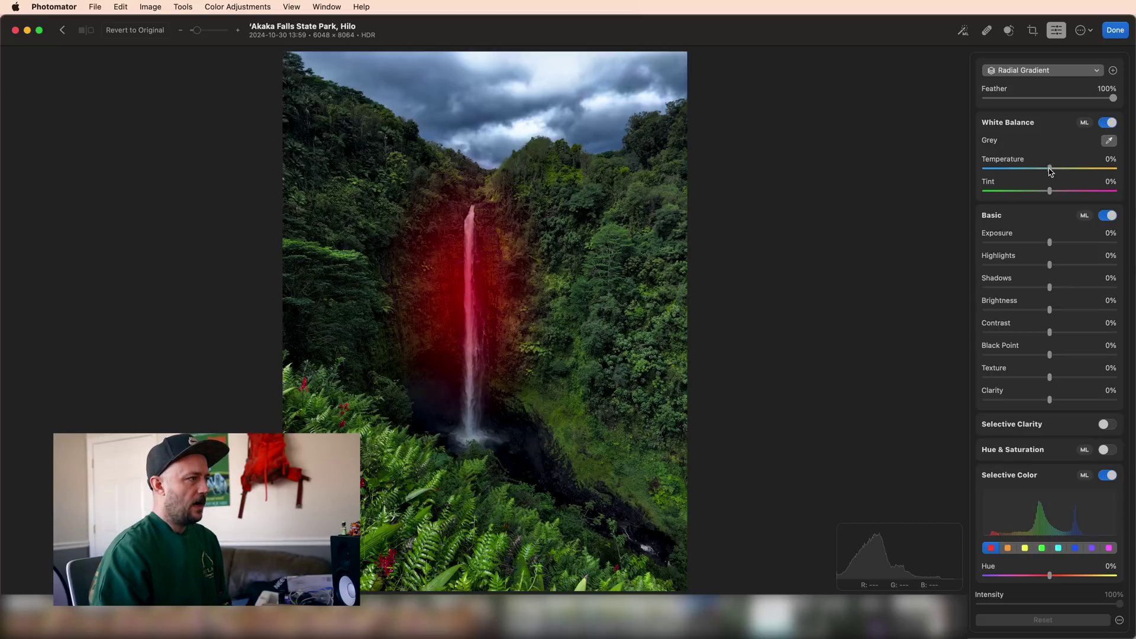
# Step: Set the radial gradient to Temperature -21%, Exposure 115%, Brightness 20%, Shadows -36%, Contrast 62%
pyautogui.moveTo(1051, 171)
pyautogui.mouseDown()
pyautogui.moveTo(1026, 173)
pyautogui.moveTo(1084, 176)
pyautogui.moveTo(1046, 171)
pyautogui.mouseUp()
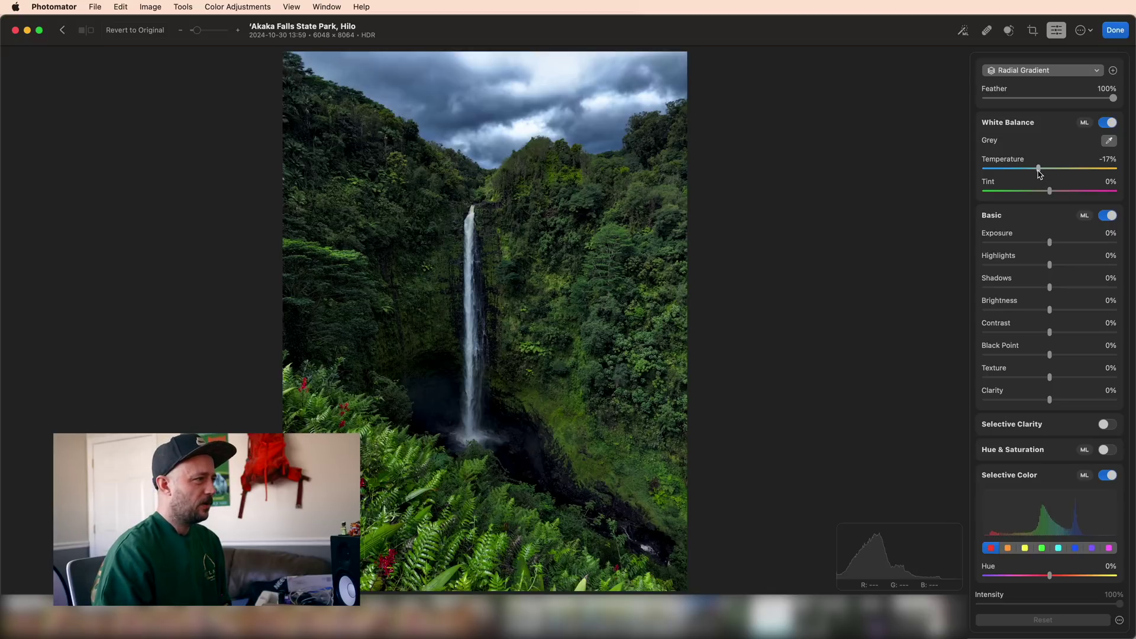
pyautogui.moveTo(1040, 174); pyautogui.dragTo(1037, 174)
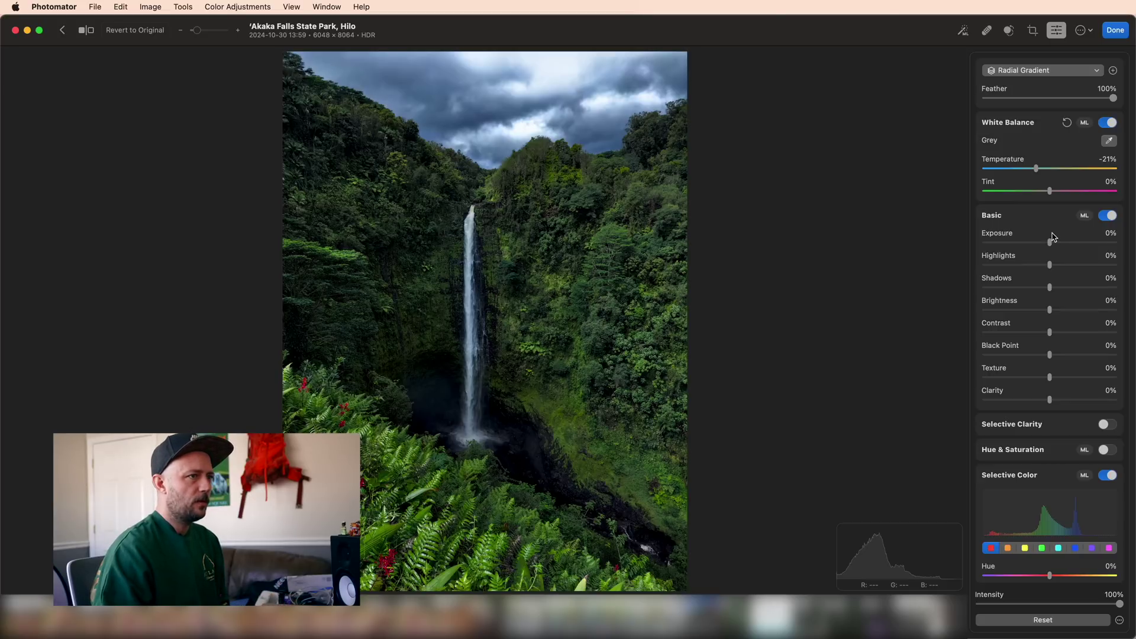
pyautogui.moveTo(1050, 244); pyautogui.dragTo(1075, 246)
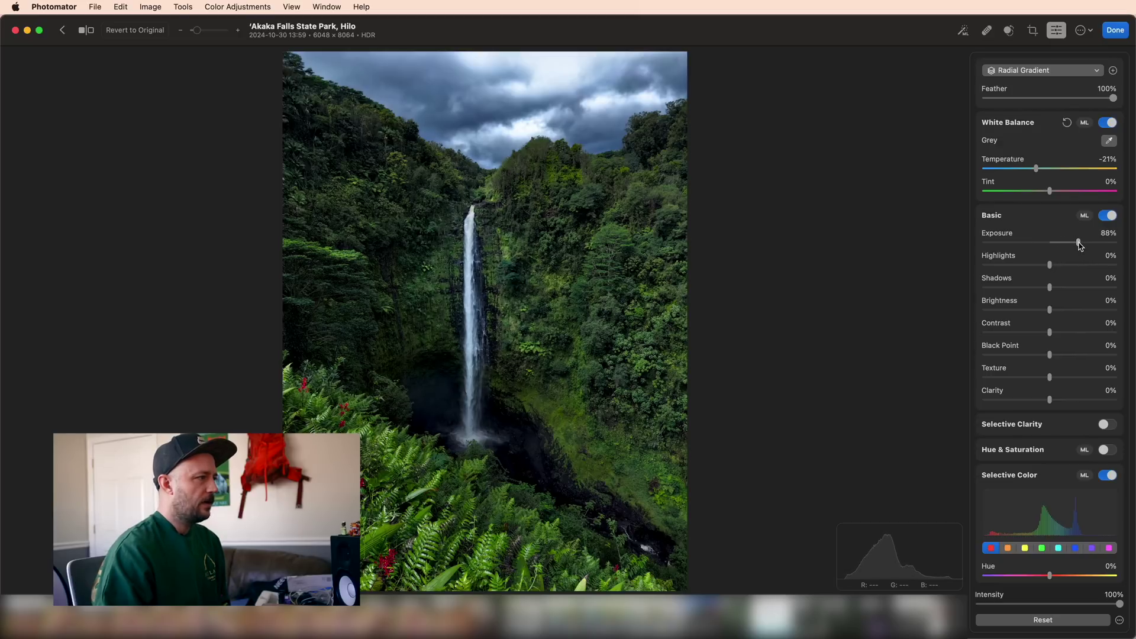
pyautogui.moveTo(1081, 244); pyautogui.dragTo(1088, 246)
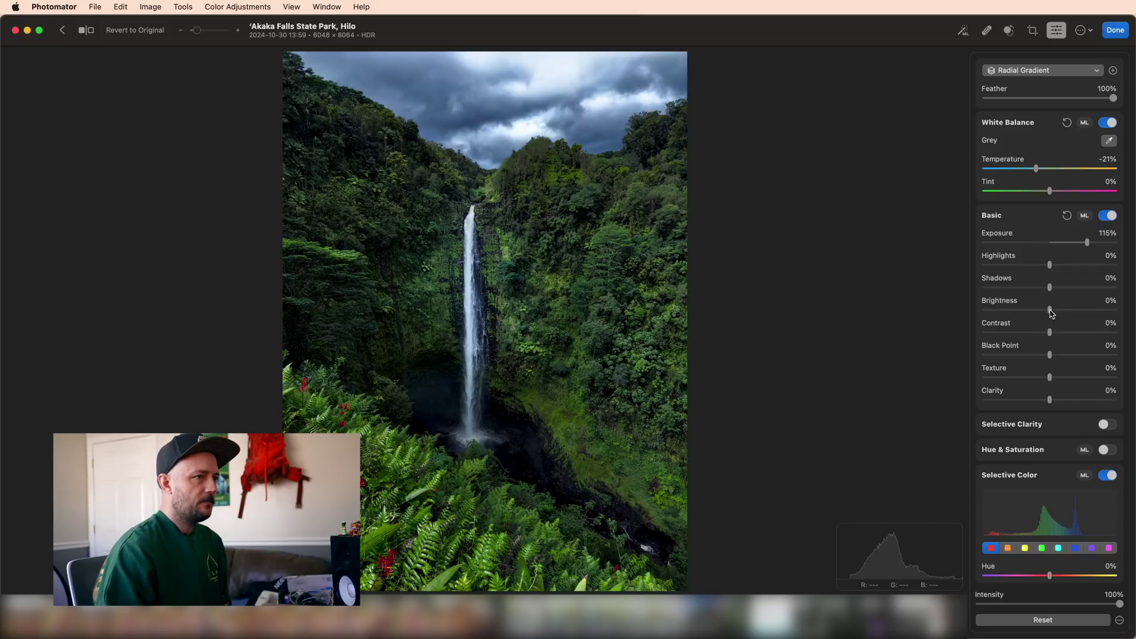
pyautogui.moveTo(1054, 313); pyautogui.dragTo(1064, 314)
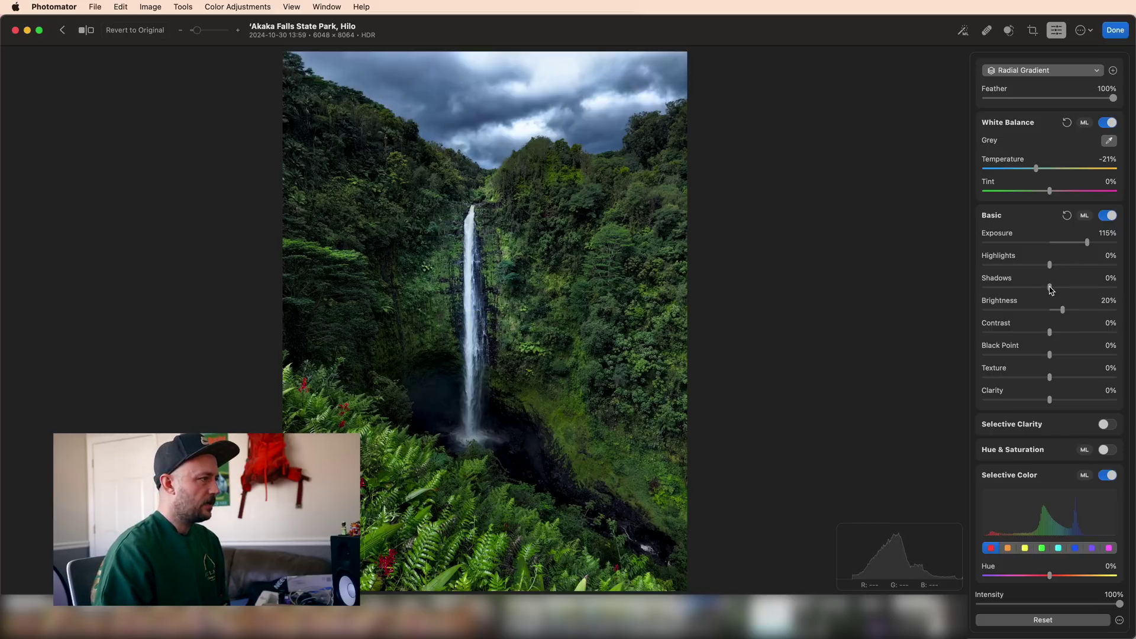
pyautogui.moveTo(1050, 288); pyautogui.dragTo(1027, 291)
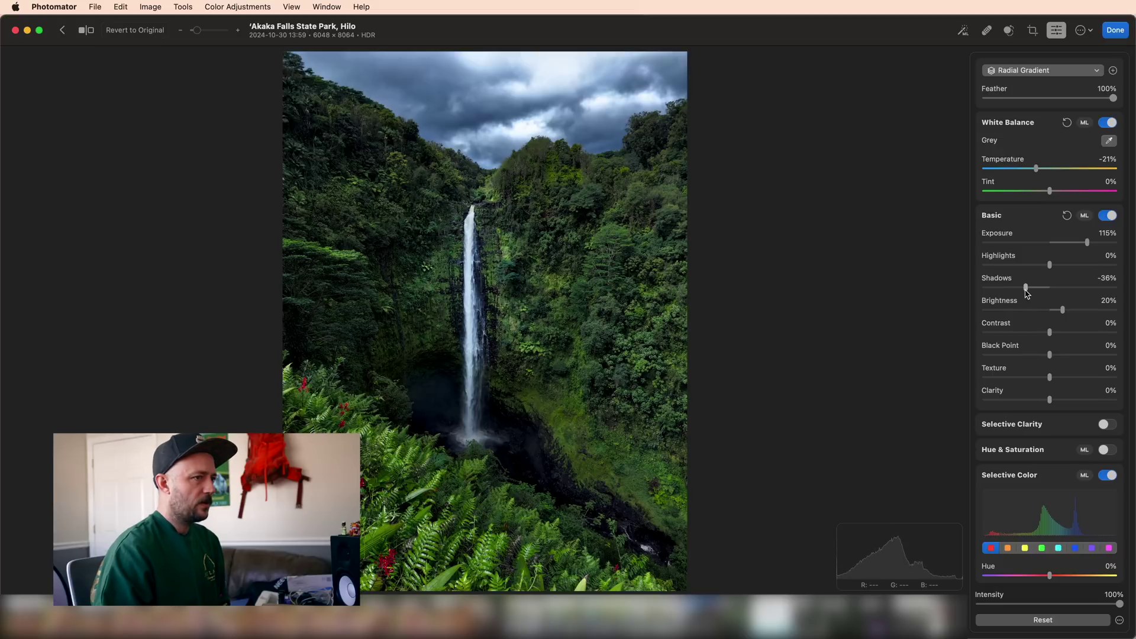
pyautogui.moveTo(1051, 331); pyautogui.dragTo(1086, 332)
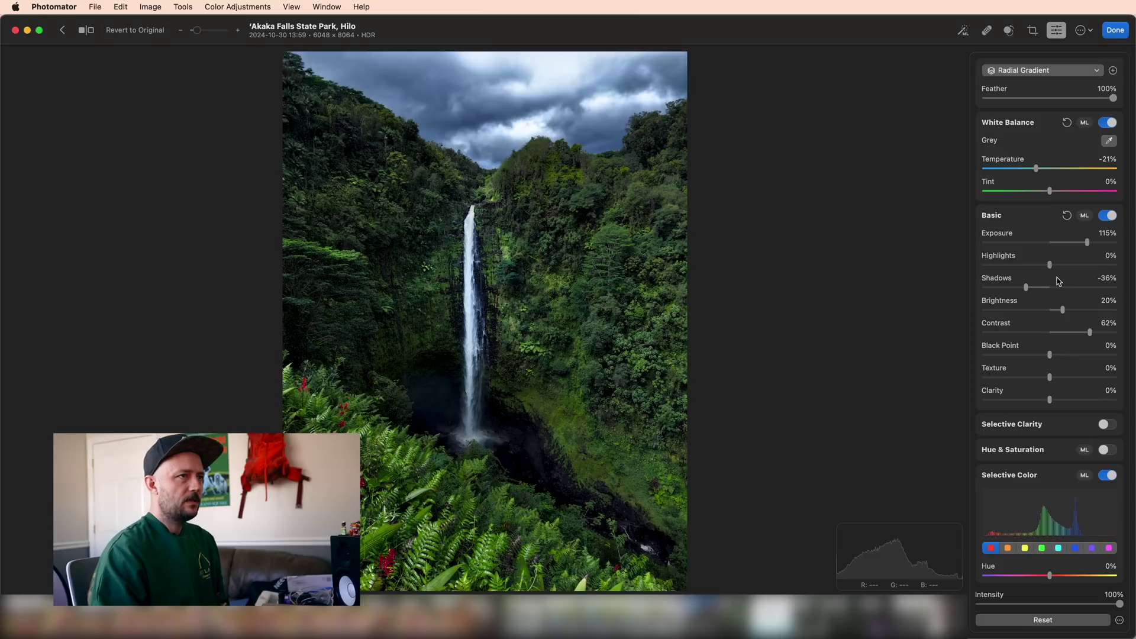
pyautogui.click(1060, 72)
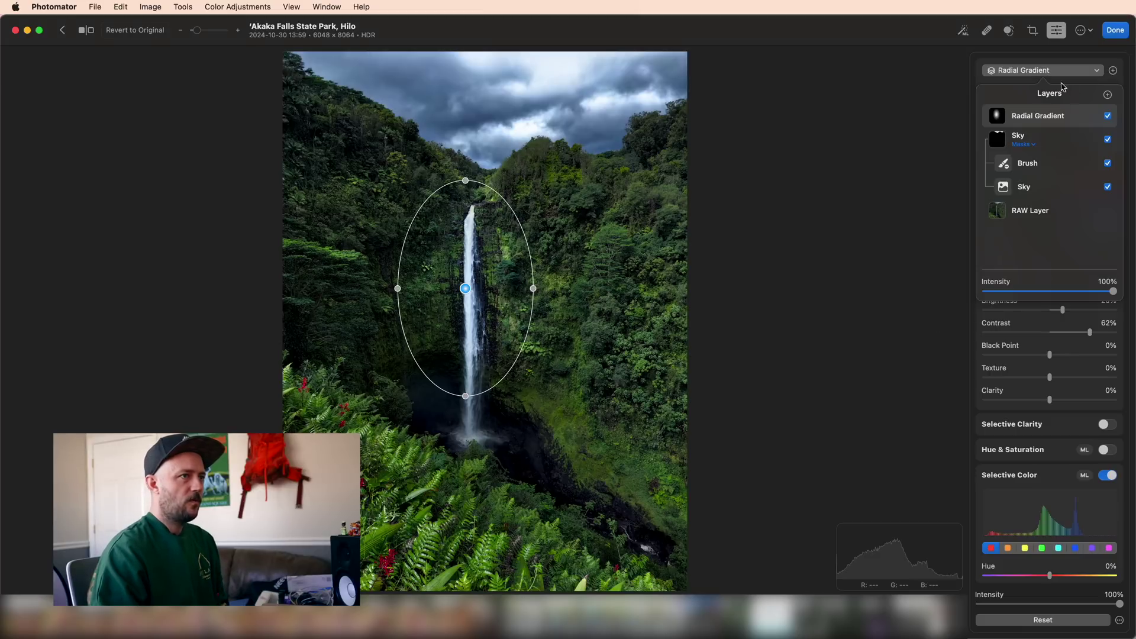
# Step: Toggle the Radial Gradient layer off and on, then compare the original photo with the edit
pyautogui.click(1109, 116)
pyautogui.click(1109, 116)
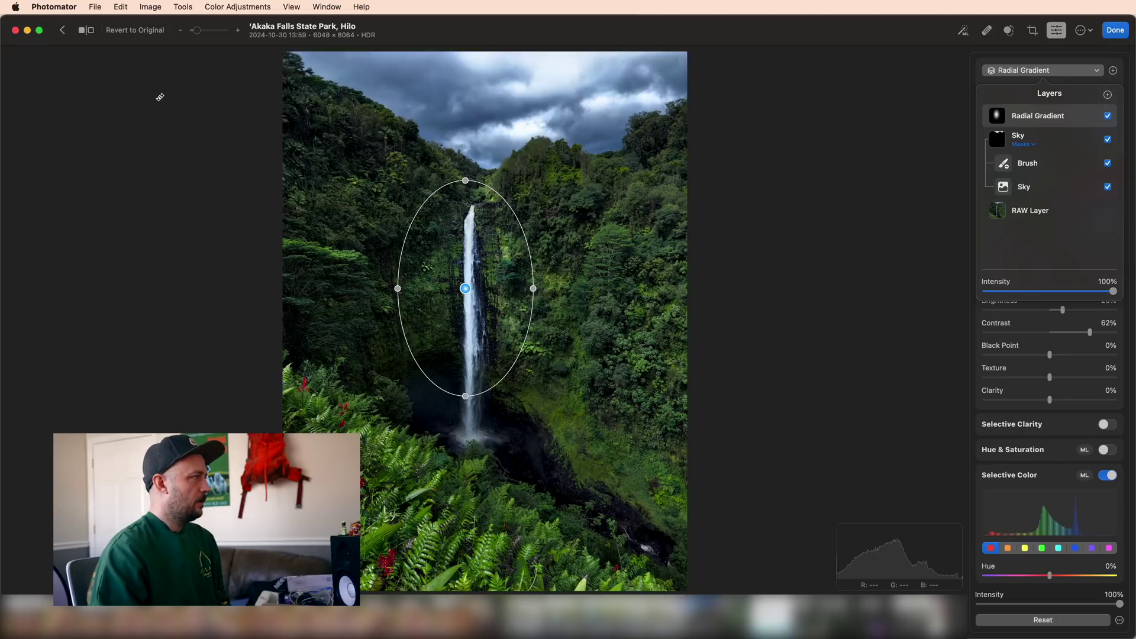
pyautogui.click(84, 68)
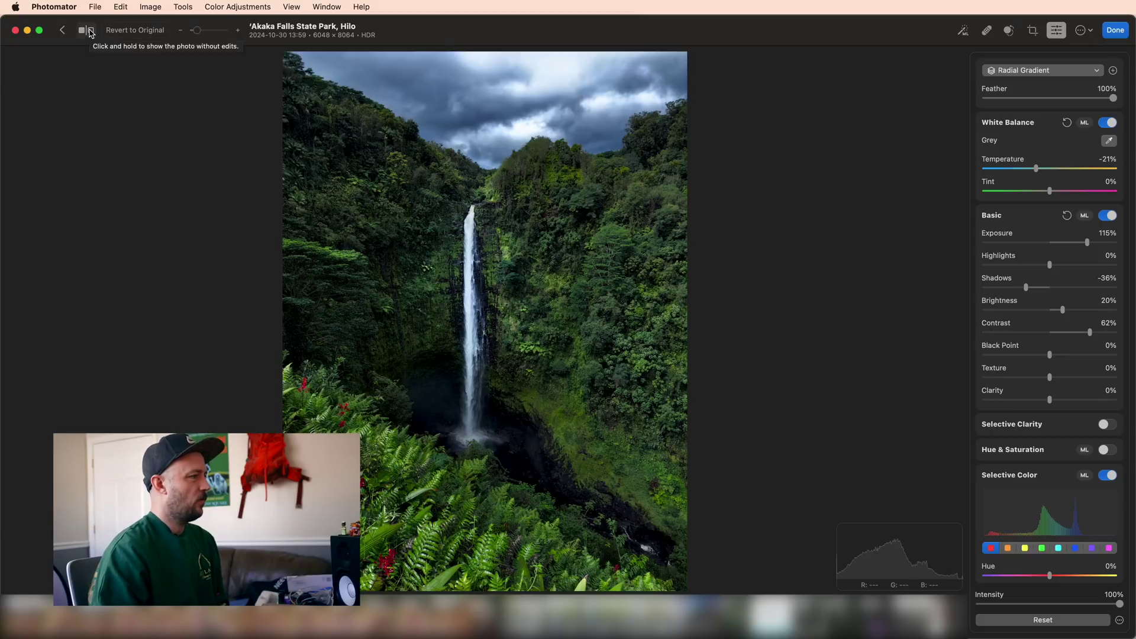
pyautogui.click(90, 33)
pyautogui.click(90, 34)
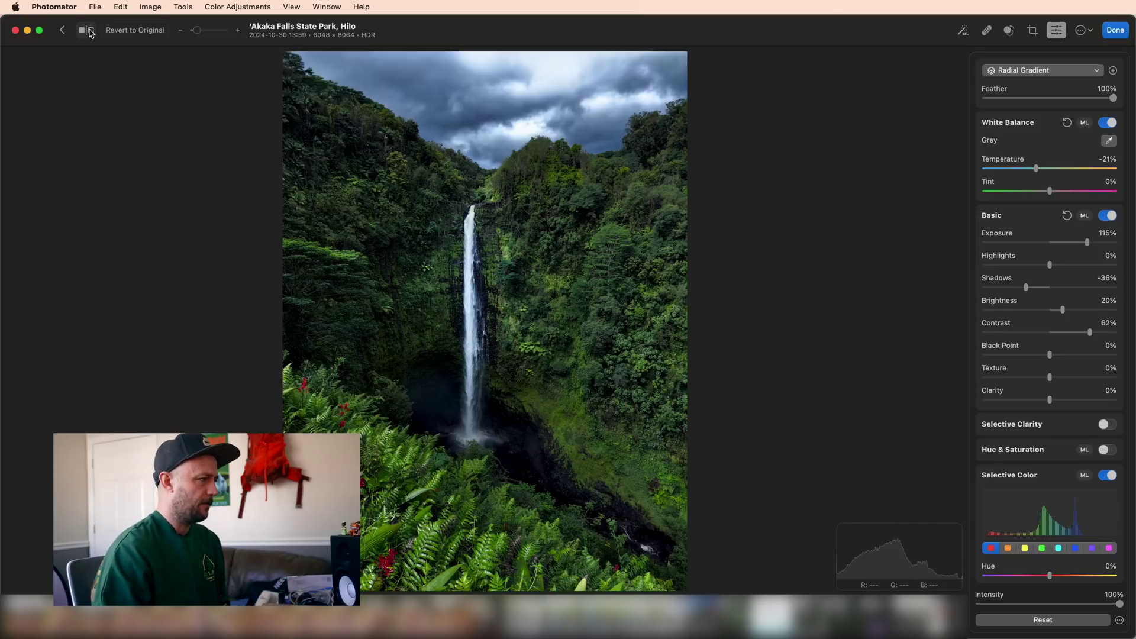
pyautogui.moveTo(145, 172)
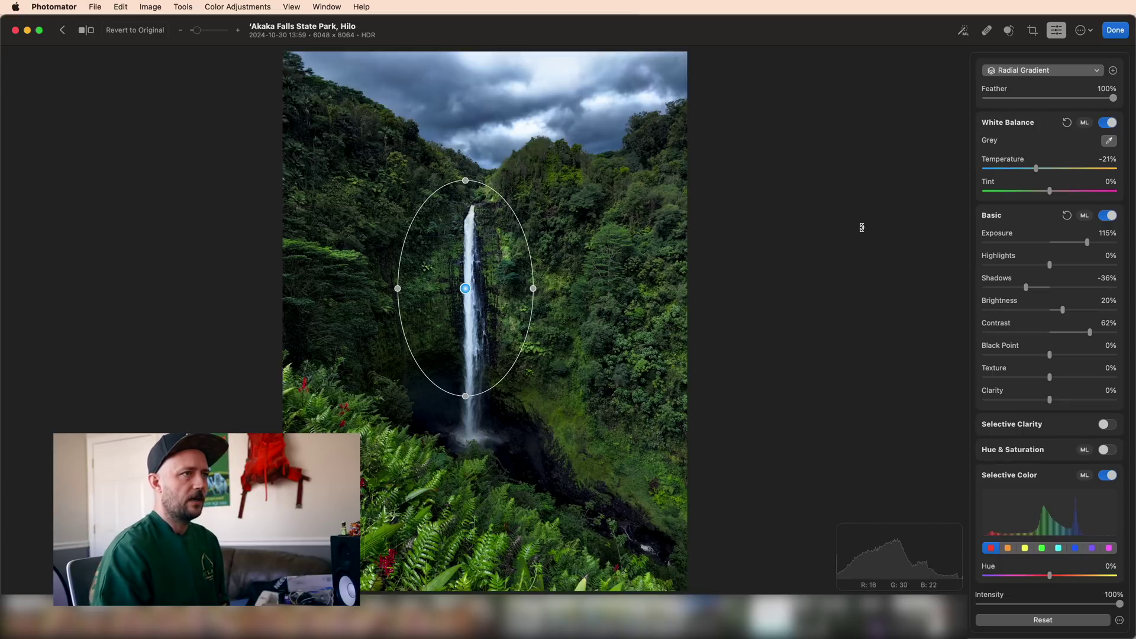
# Step: Add a new Linear Gradient mask layer
pyautogui.click(1027, 72)
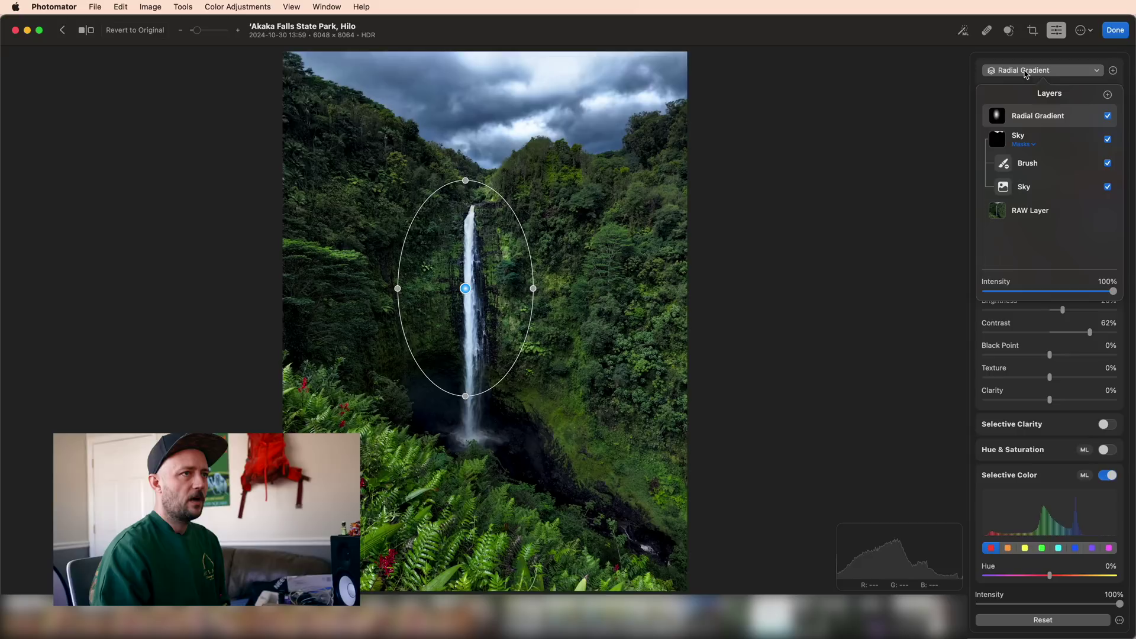
pyautogui.click(1107, 95)
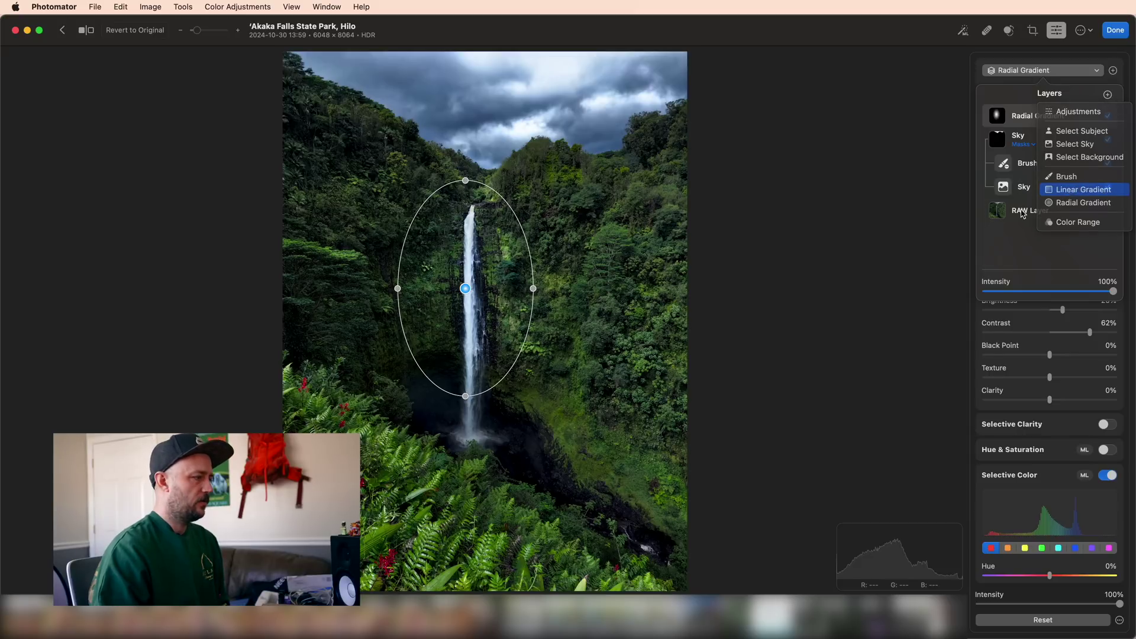
pyautogui.click(1084, 189)
# Step: Angle the linear gradient diagonally across the lower-left ferns toward the waterfall's base
pyautogui.moveTo(485, 451); pyautogui.dragTo(597, 178)
pyautogui.moveTo(486, 322); pyautogui.dragTo(438, 449)
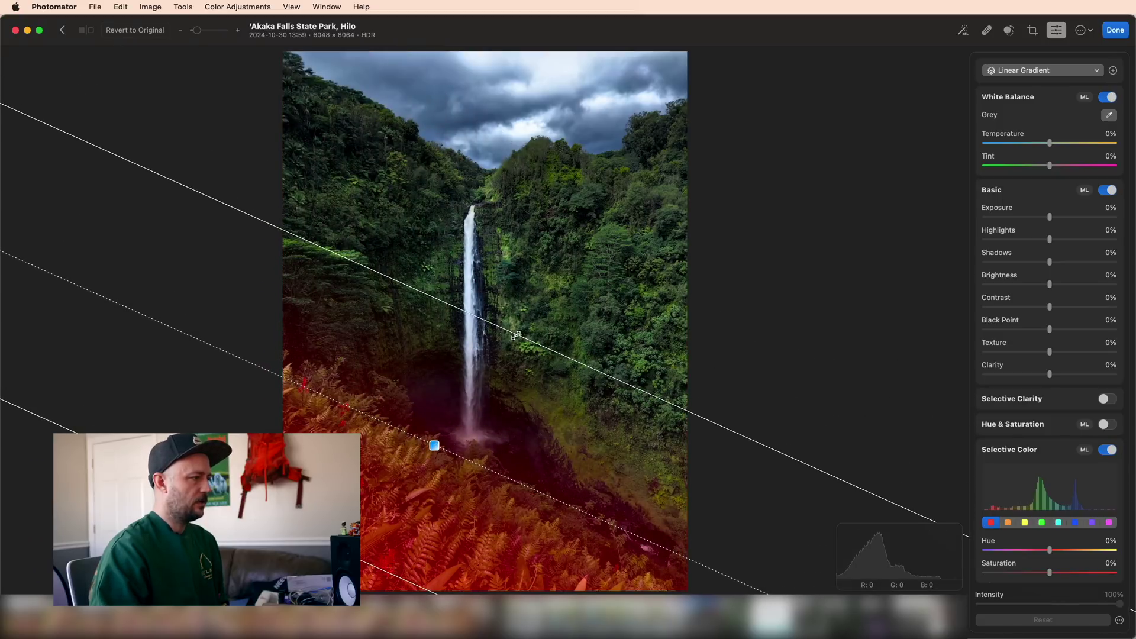
pyautogui.moveTo(516, 335); pyautogui.dragTo(441, 477)
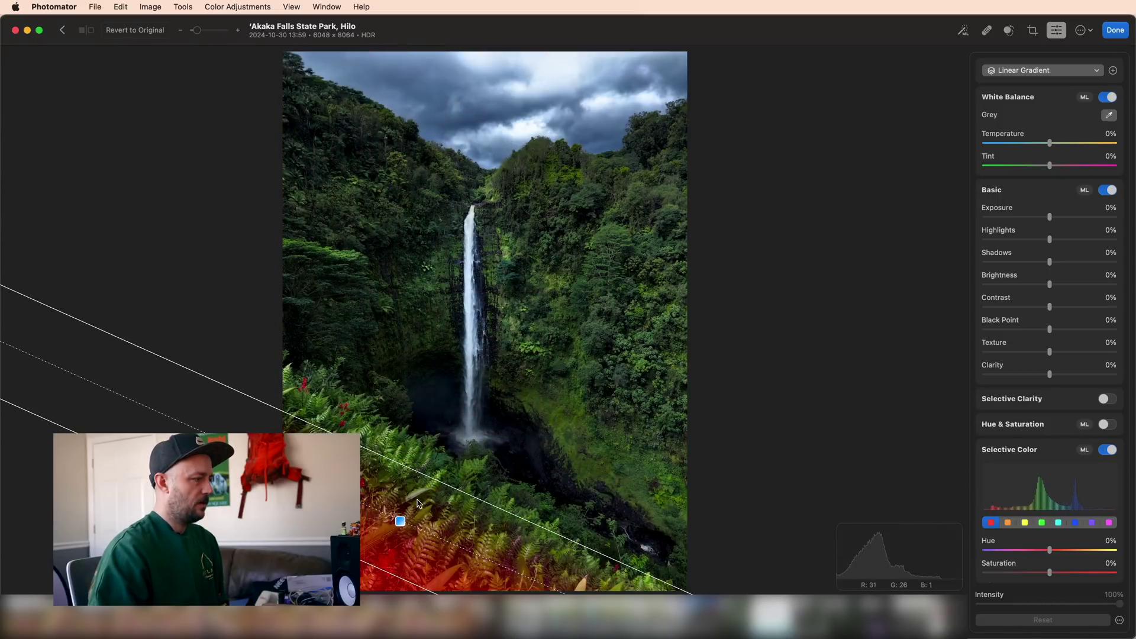
pyautogui.moveTo(400, 521); pyautogui.dragTo(432, 455)
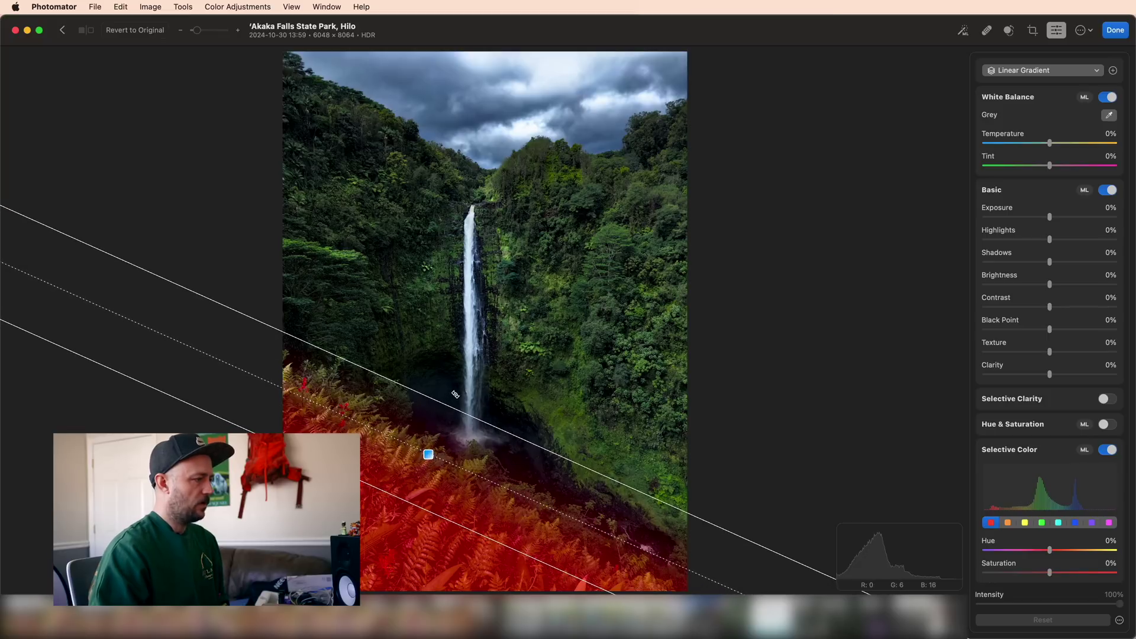
pyautogui.moveTo(461, 396); pyautogui.dragTo(462, 398)
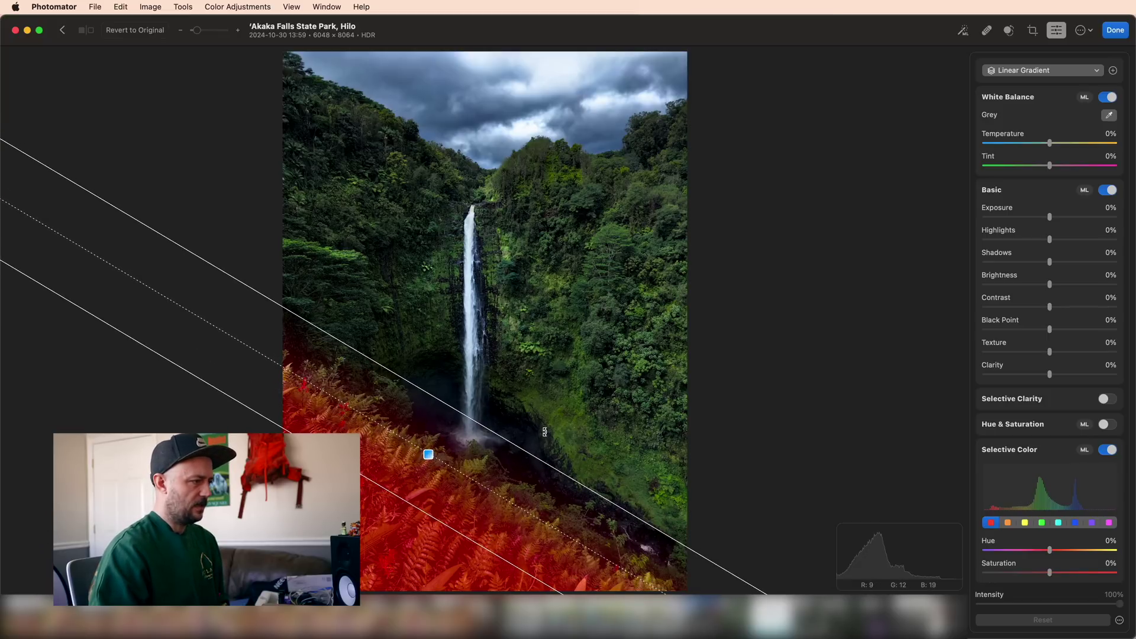
pyautogui.moveTo(544, 433); pyautogui.dragTo(543, 426)
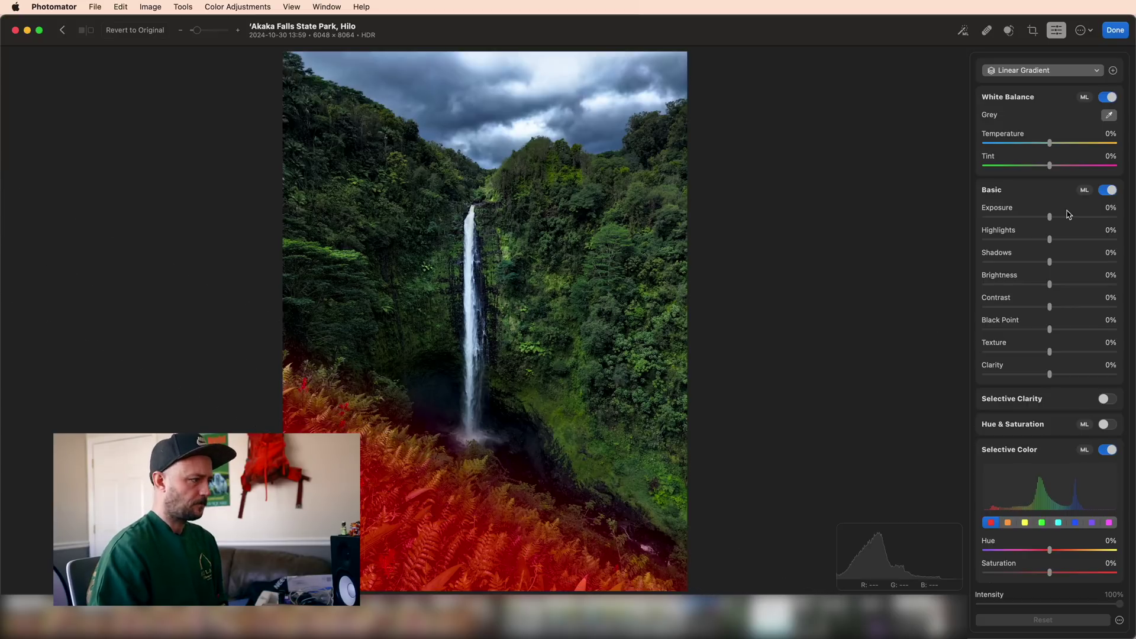
# Step: Sharply darken the gradient area and move the mask lower at a shallower angle
pyautogui.moveTo(1049, 218); pyautogui.dragTo(984, 220)
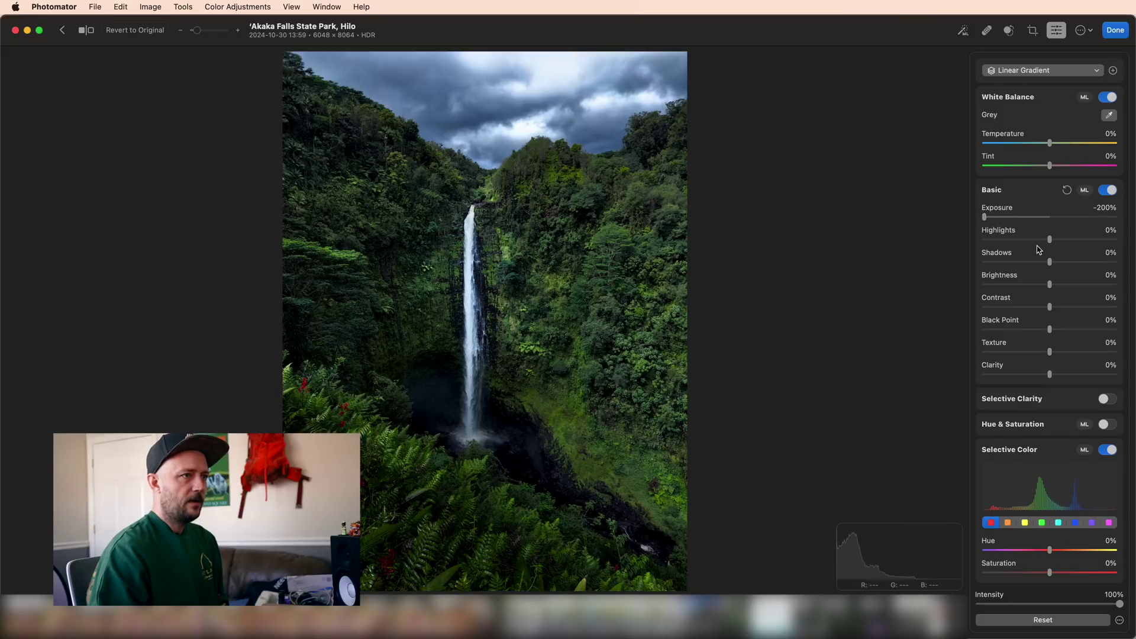
pyautogui.moveTo(1050, 284); pyautogui.dragTo(960, 288)
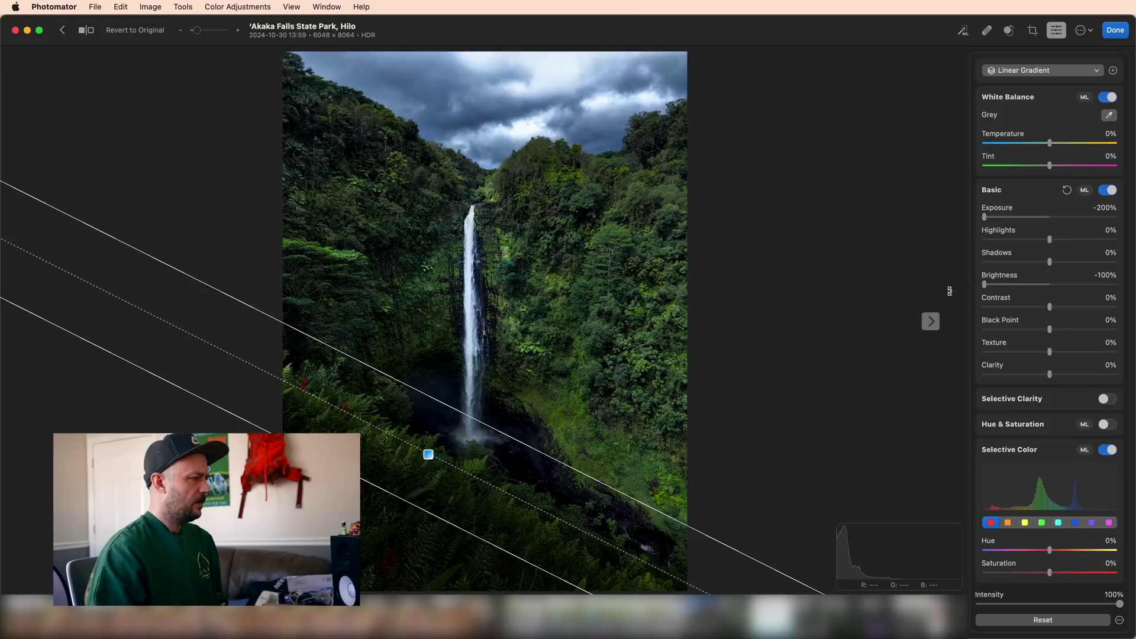
pyautogui.moveTo(428, 455); pyautogui.dragTo(413, 476)
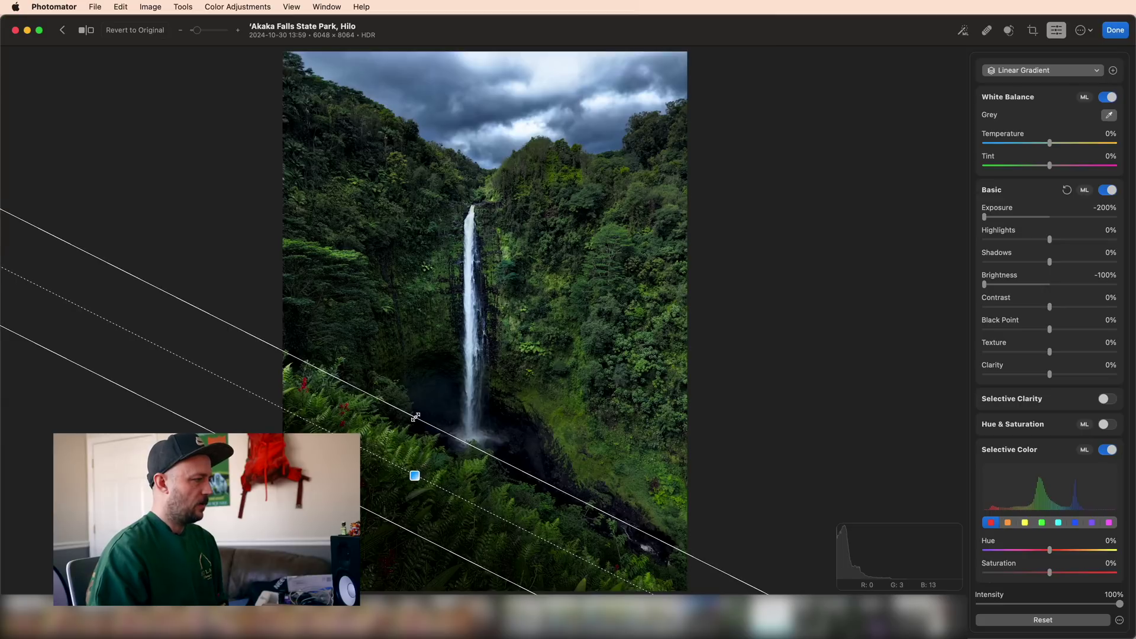
pyautogui.moveTo(417, 417); pyautogui.dragTo(426, 409)
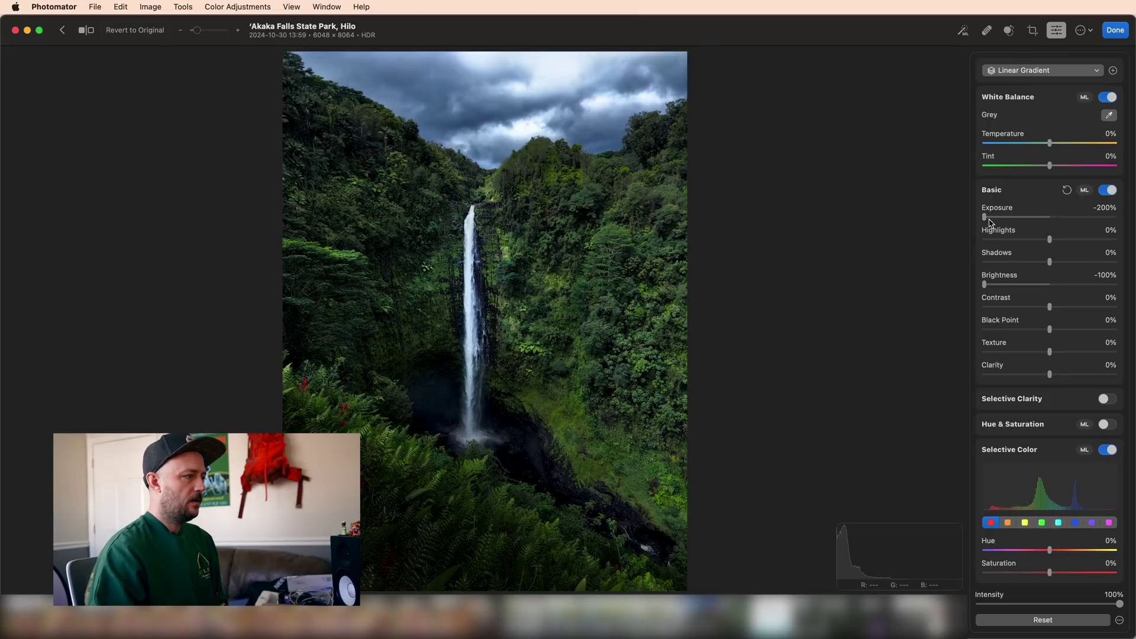
# Step: Settle the fern area at Exposure -146%, Brightness -64% and Black Point 80%
pyautogui.moveTo(985, 218); pyautogui.dragTo(1020, 219)
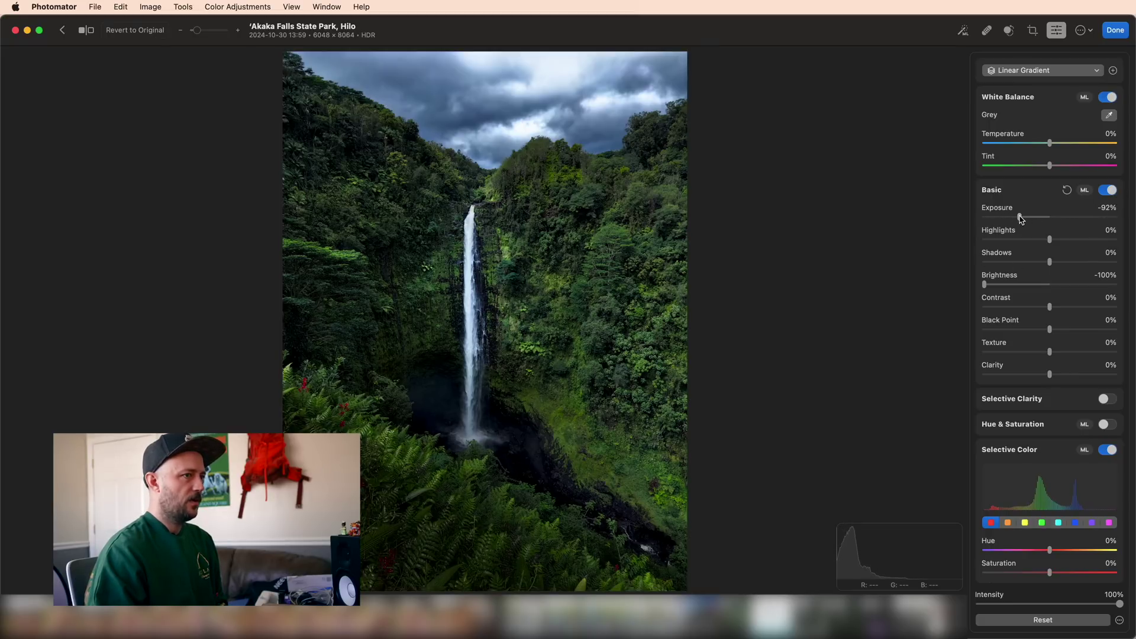
pyautogui.moveTo(992, 280); pyautogui.dragTo(1001, 287)
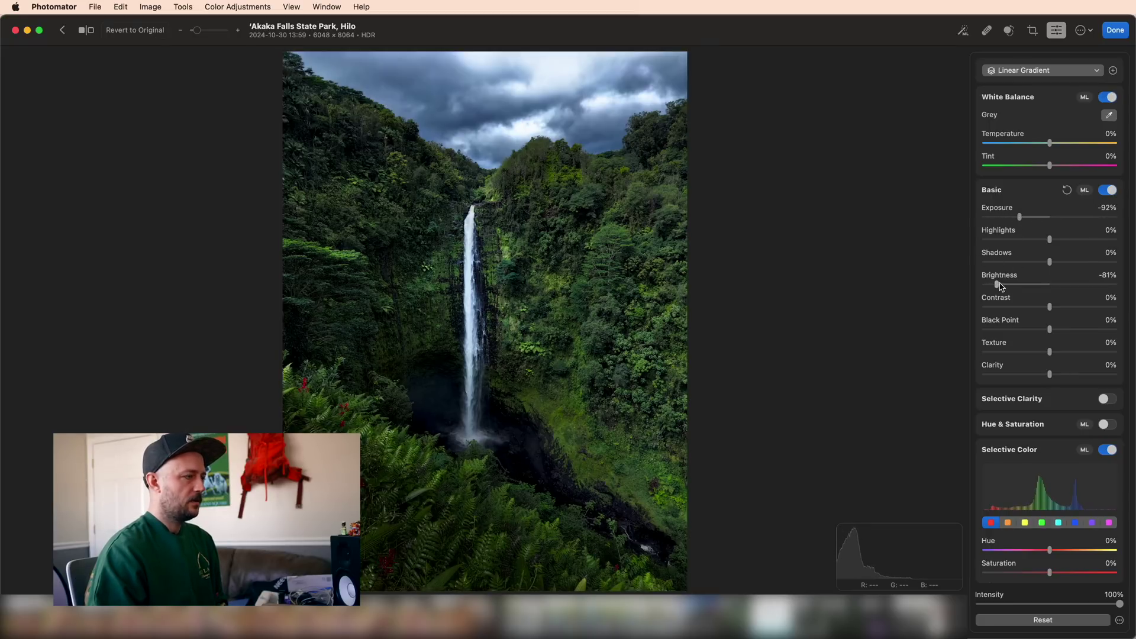
pyautogui.moveTo(1018, 216); pyautogui.dragTo(1004, 221)
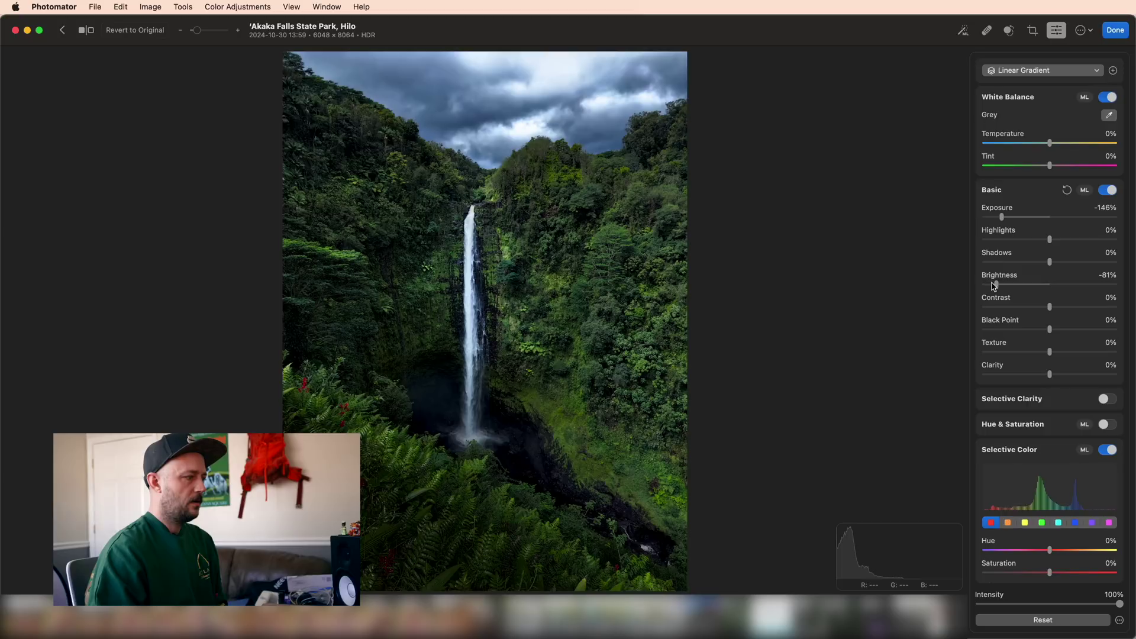
pyautogui.moveTo(994, 286); pyautogui.dragTo(1008, 286)
pyautogui.moveTo(1050, 330); pyautogui.dragTo(1105, 330)
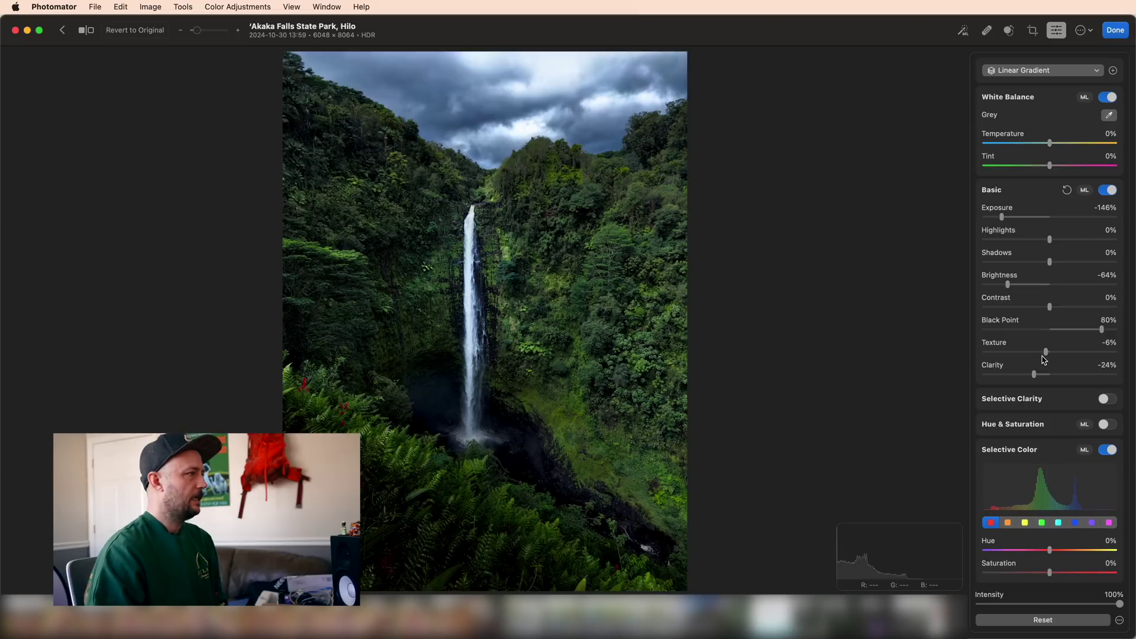
pyautogui.moveTo(763, 316)
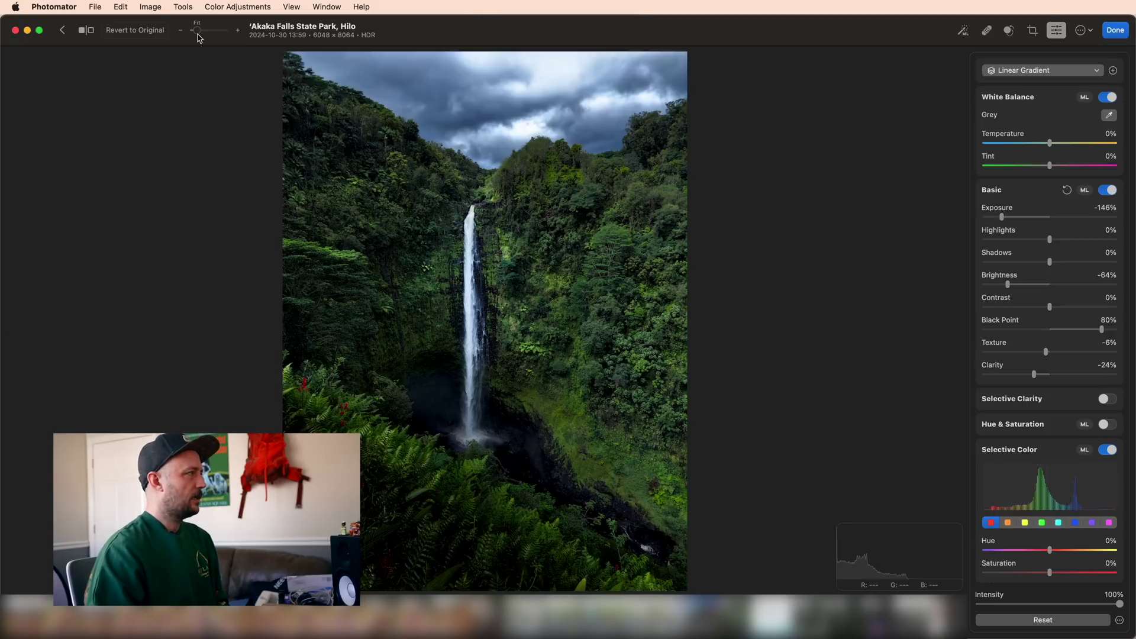
# Step: Compare the edit with the original photo, then bring up the layers list
pyautogui.click(92, 32)
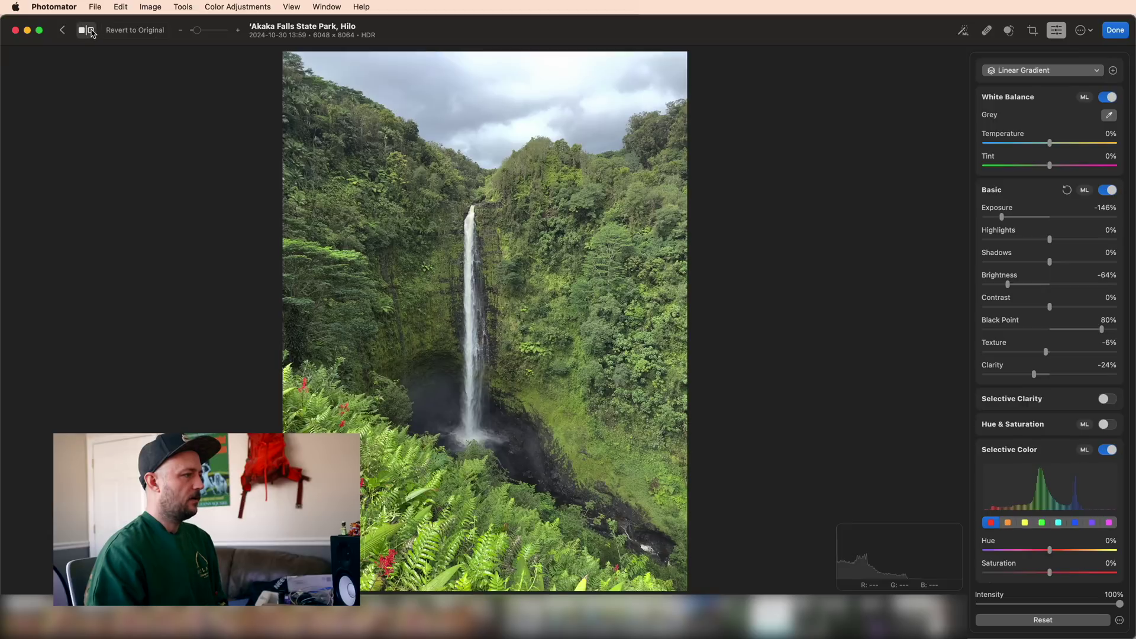
pyautogui.click(91, 31)
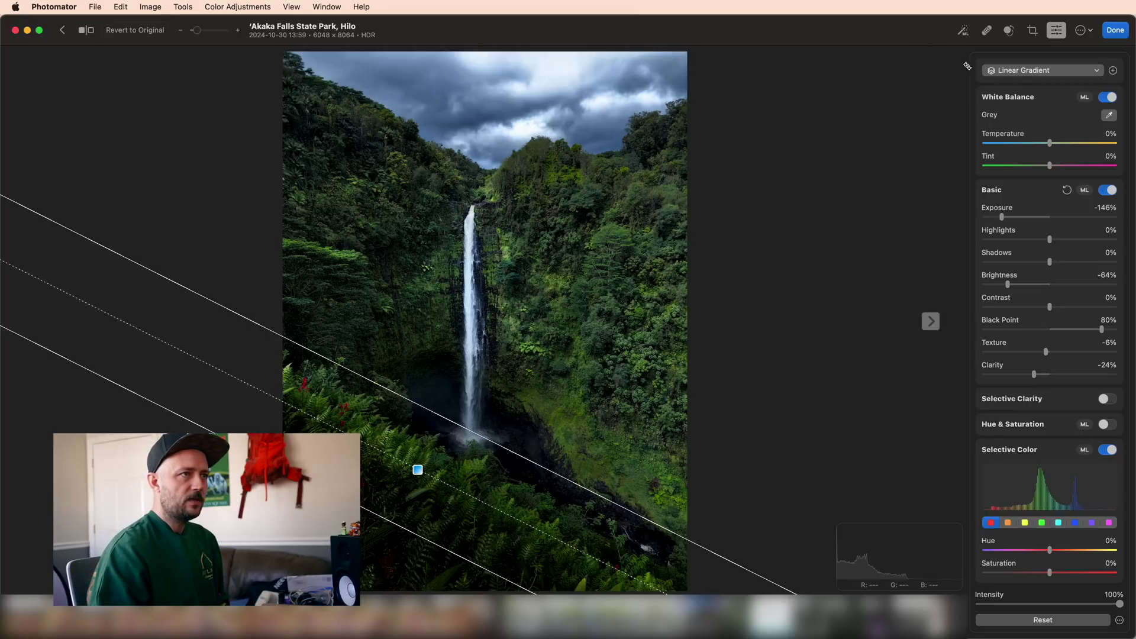
pyautogui.click(1027, 71)
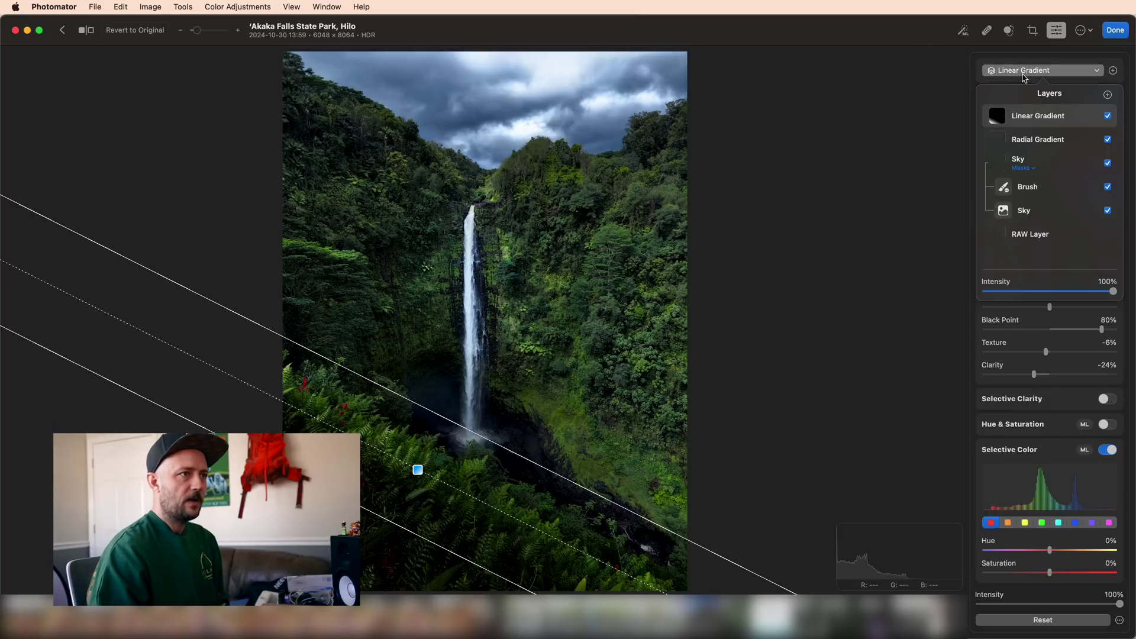
# Step: Raise the RAW Layer's temperature from -23% to 7%, then compare against the original
pyautogui.click(1014, 233)
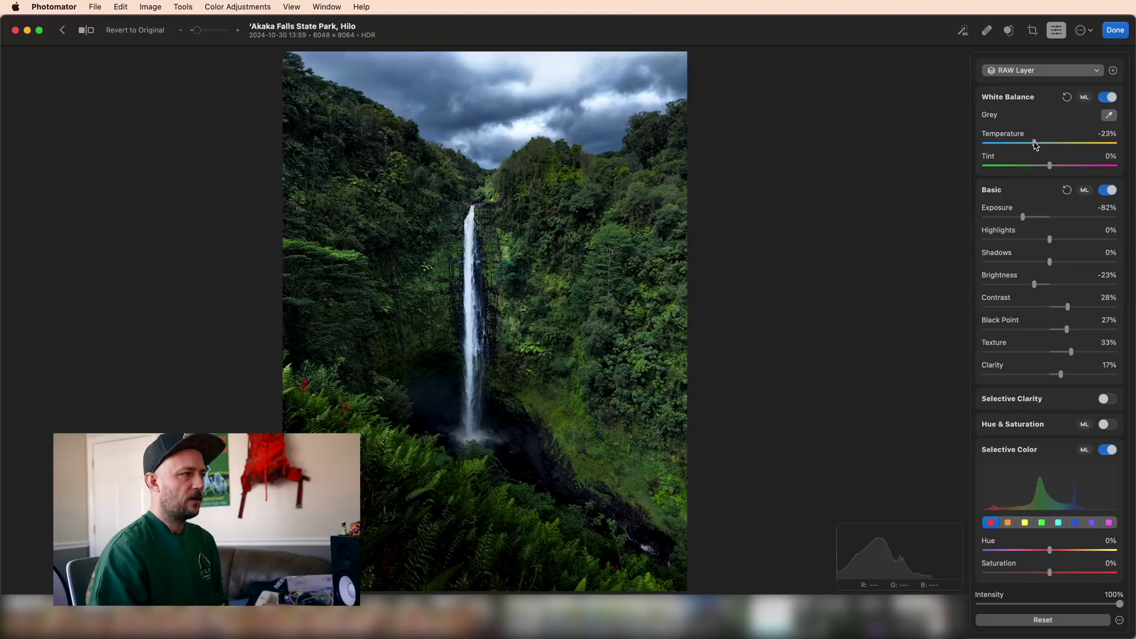
pyautogui.moveTo(1036, 145); pyautogui.dragTo(1059, 146)
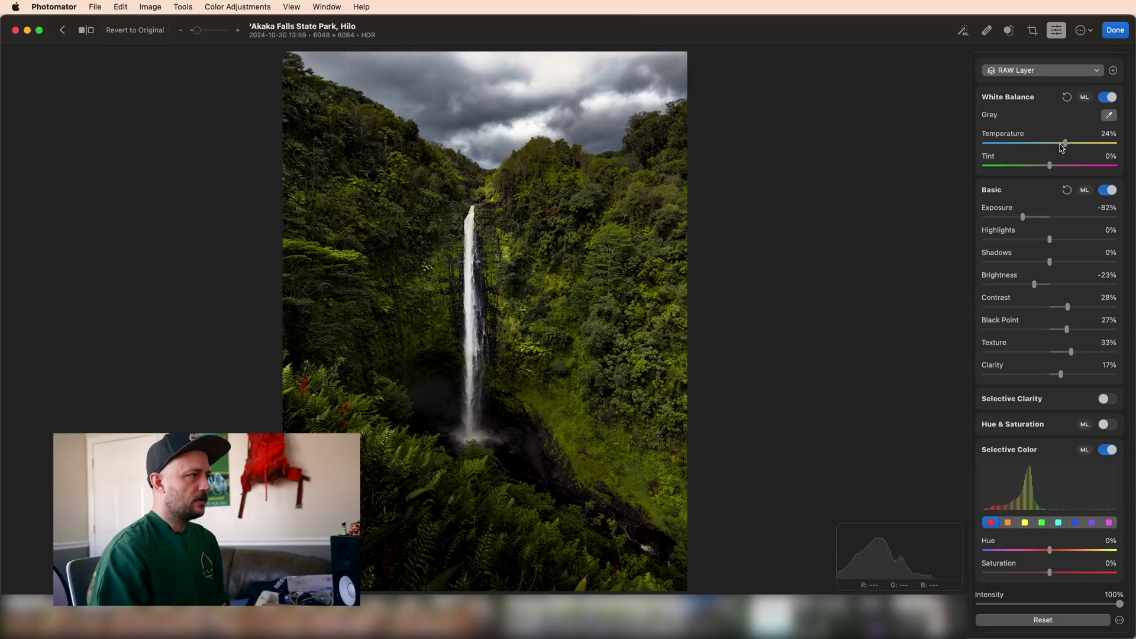
pyautogui.moveTo(1065, 145); pyautogui.dragTo(1060, 145)
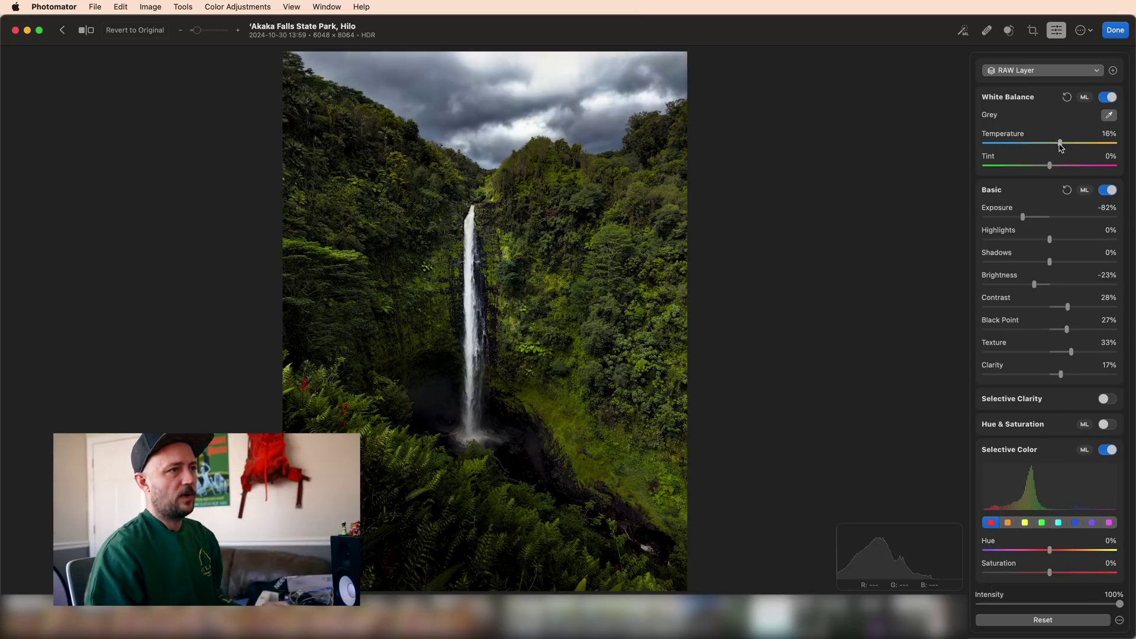
pyautogui.moveTo(1062, 147); pyautogui.dragTo(1060, 149)
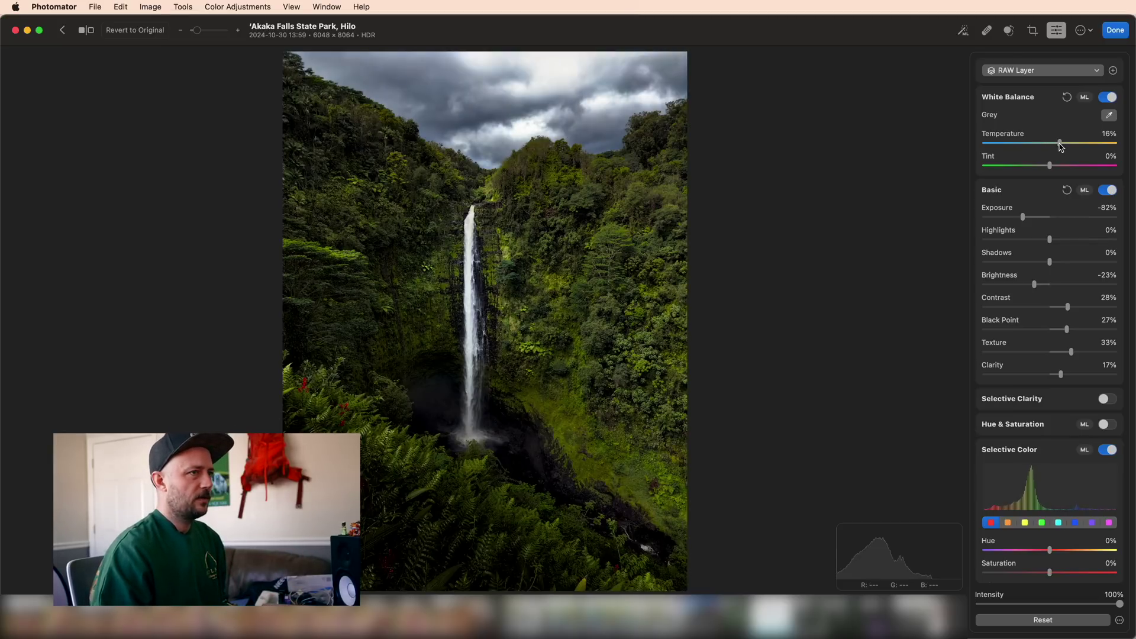
pyautogui.moveTo(1060, 144)
pyautogui.mouseDown()
pyautogui.moveTo(1046, 148)
pyautogui.moveTo(1114, 147)
pyautogui.moveTo(1054, 148)
pyautogui.mouseUp()
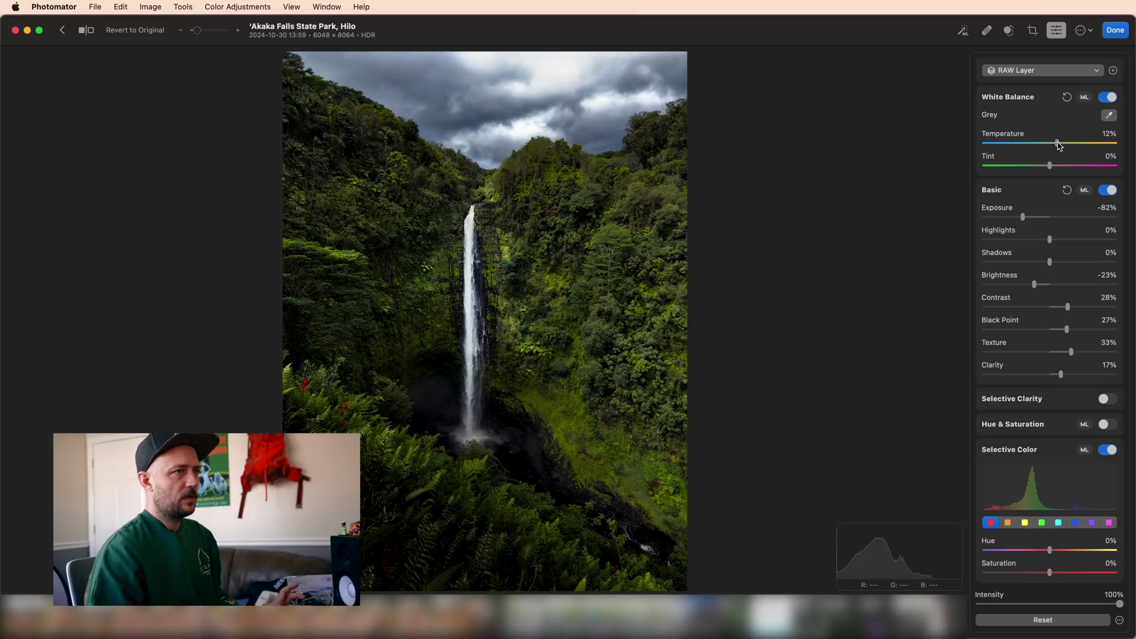
pyautogui.moveTo(1057, 144); pyautogui.dragTo(1135, 145)
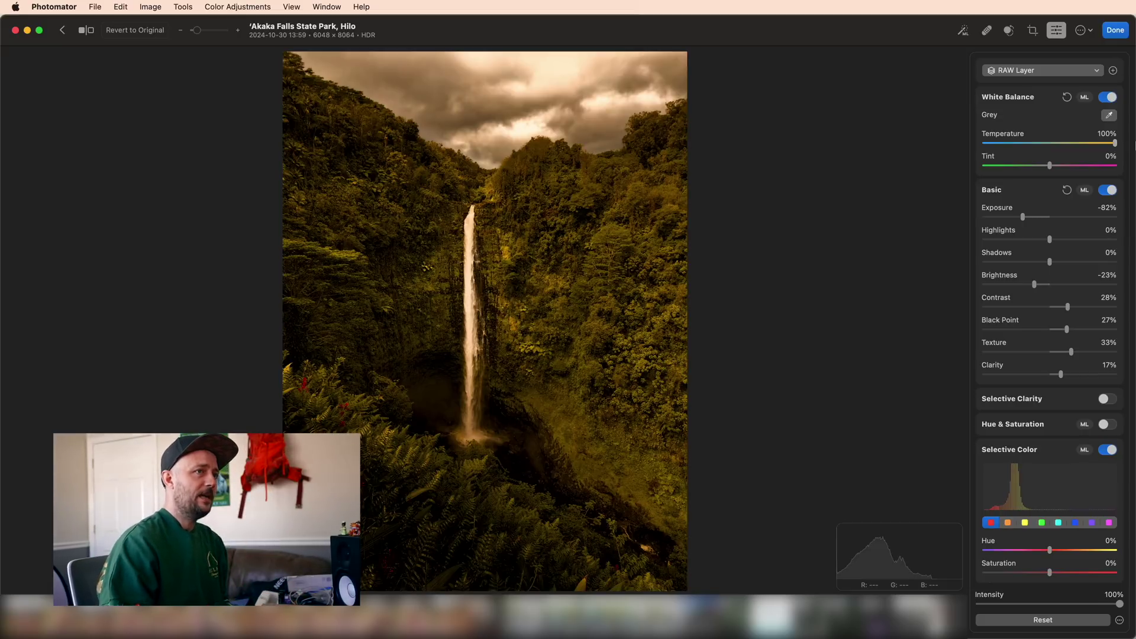
pyautogui.moveTo(1117, 144); pyautogui.dragTo(1059, 148)
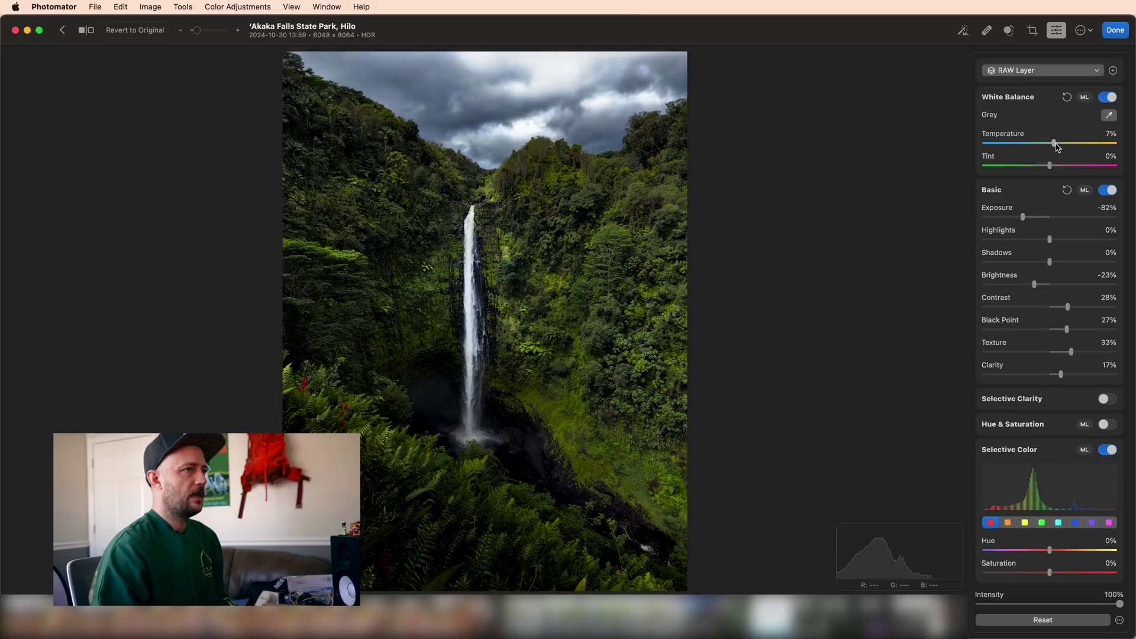
pyautogui.click(84, 31)
pyautogui.click(84, 31)
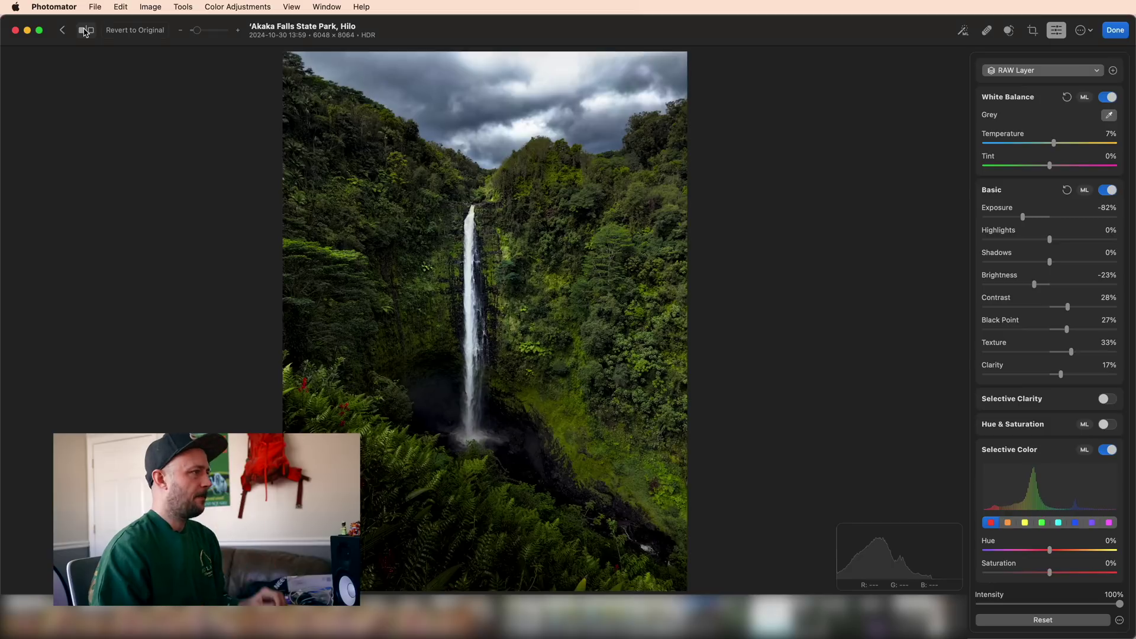
# Step: Add an enlarged Radial Gradient over the lower-left corner with Exposure -200%
pyautogui.click(1019, 74)
pyautogui.click(1107, 96)
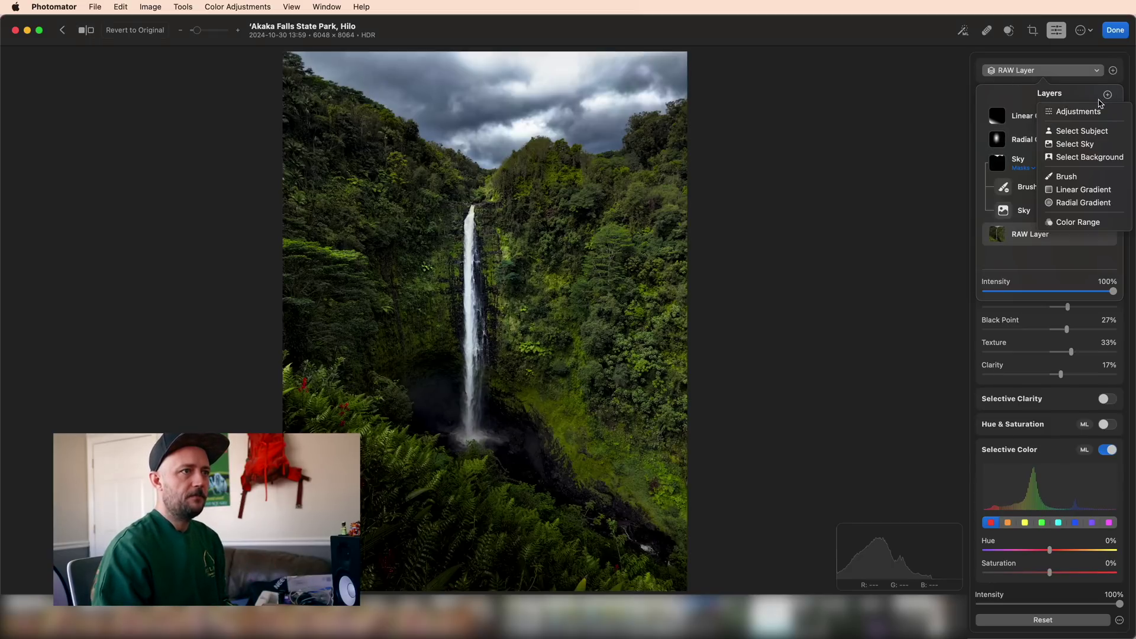
pyautogui.click(1078, 203)
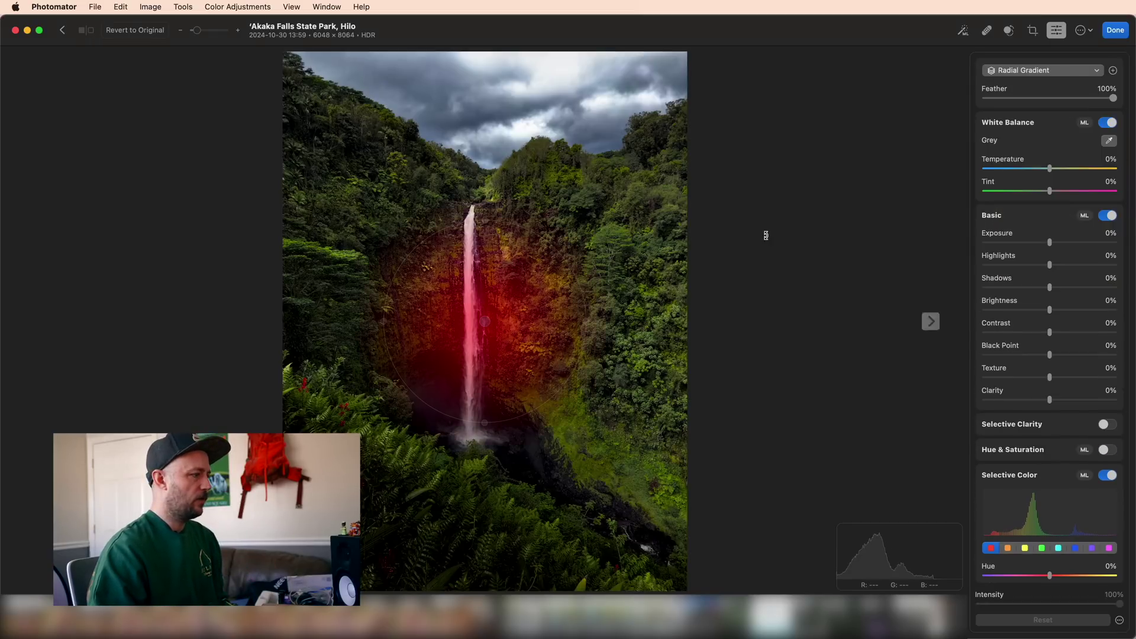
pyautogui.moveTo(486, 326); pyautogui.dragTo(459, 363)
pyautogui.moveTo(374, 592); pyautogui.dragTo(501, 589)
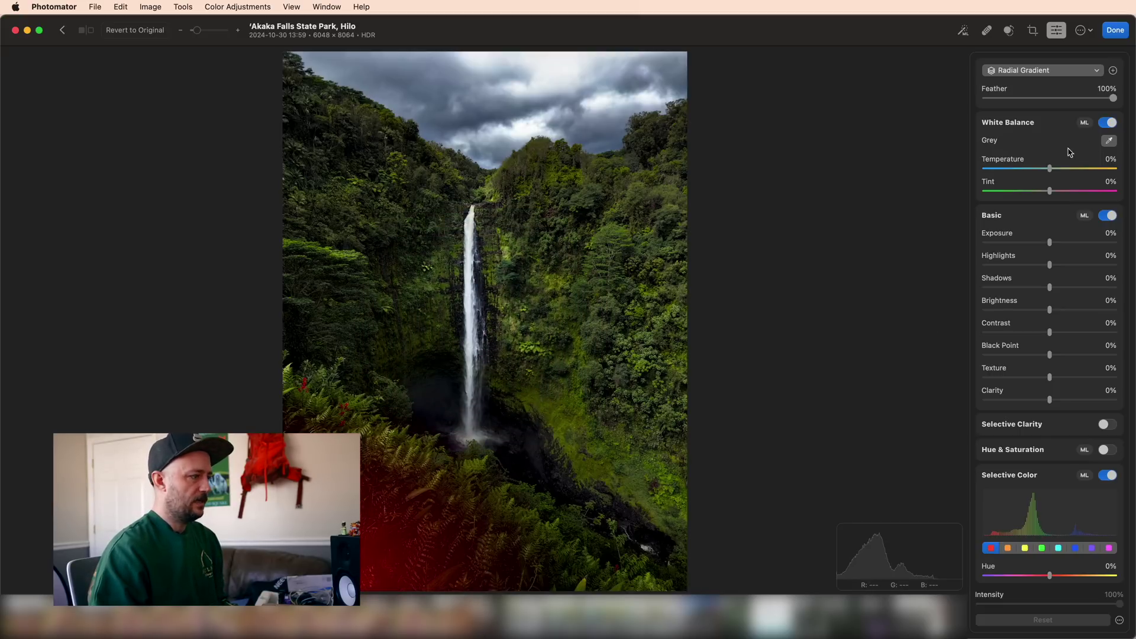
pyautogui.moveTo(1044, 240); pyautogui.dragTo(959, 249)
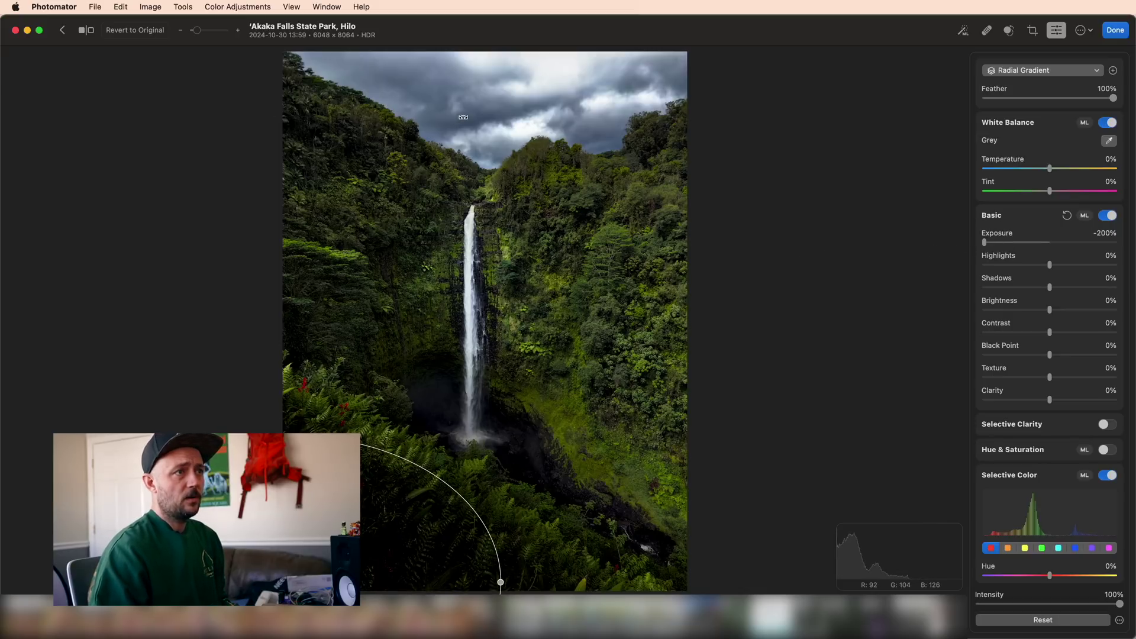
pyautogui.click(1027, 70)
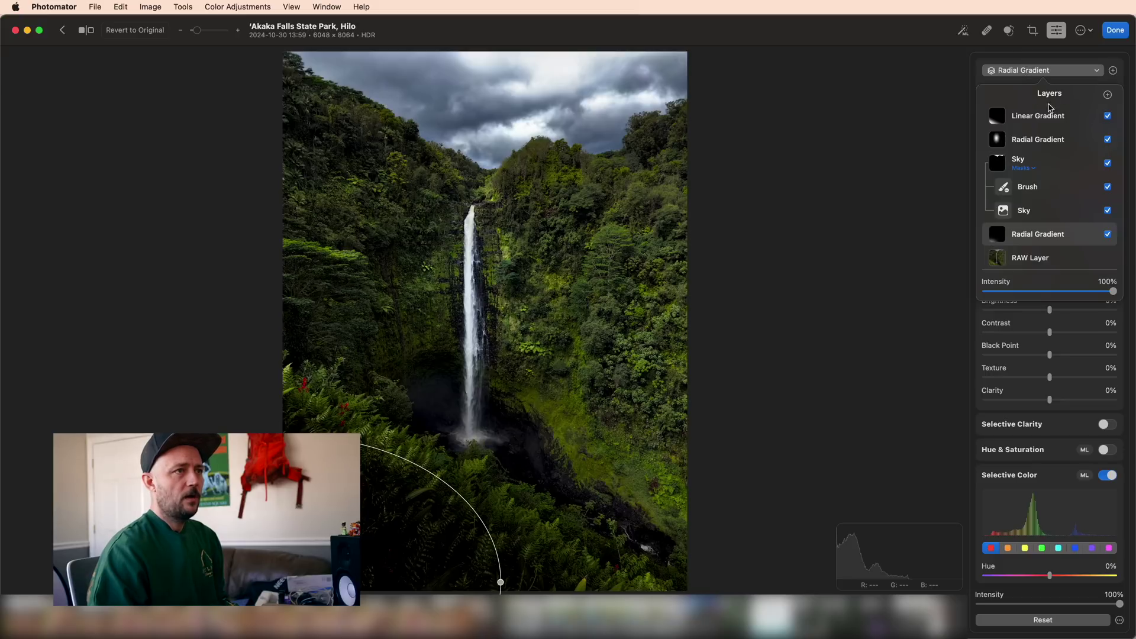
# Step: Add a Linear Gradient layer running vertically over the photo's left edge
pyautogui.click(1106, 96)
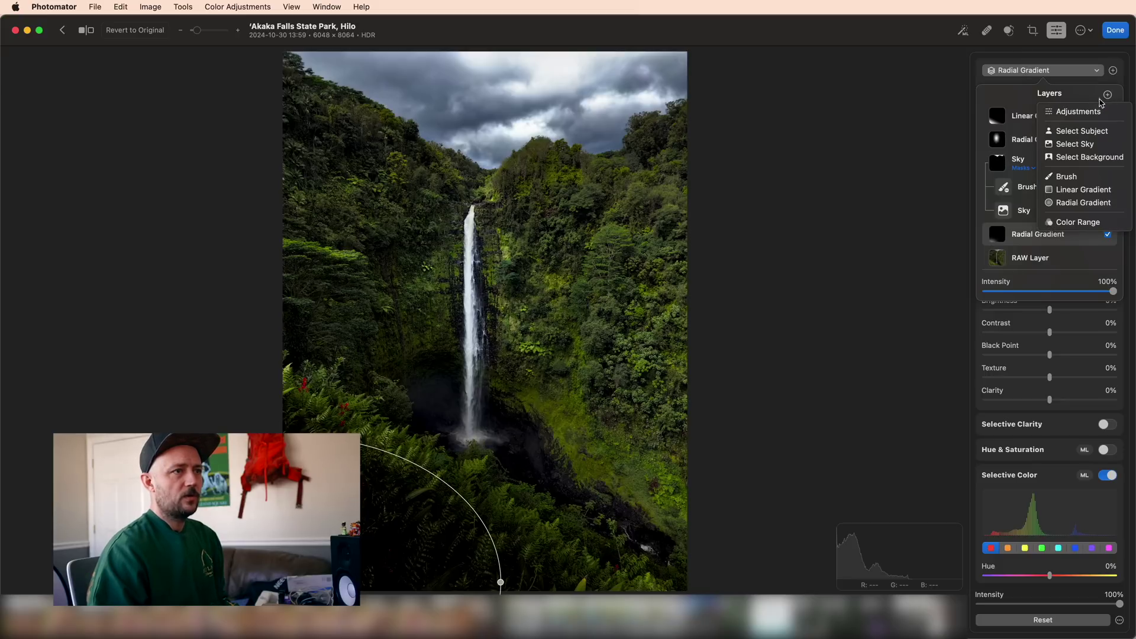
pyautogui.click(1077, 190)
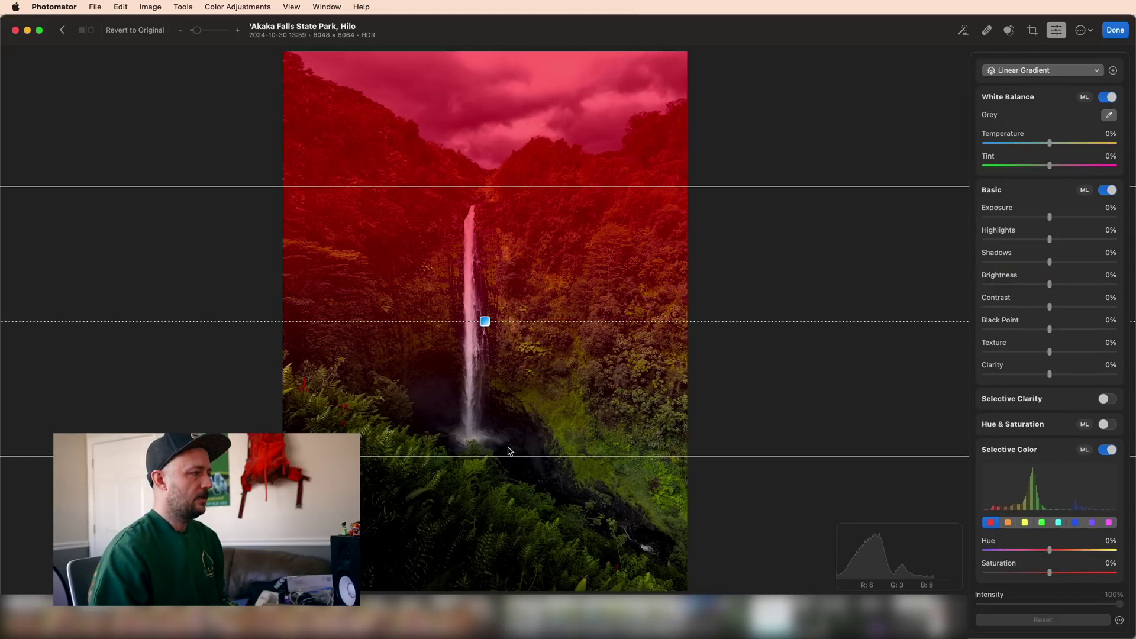
pyautogui.moveTo(502, 463); pyautogui.dragTo(313, 298)
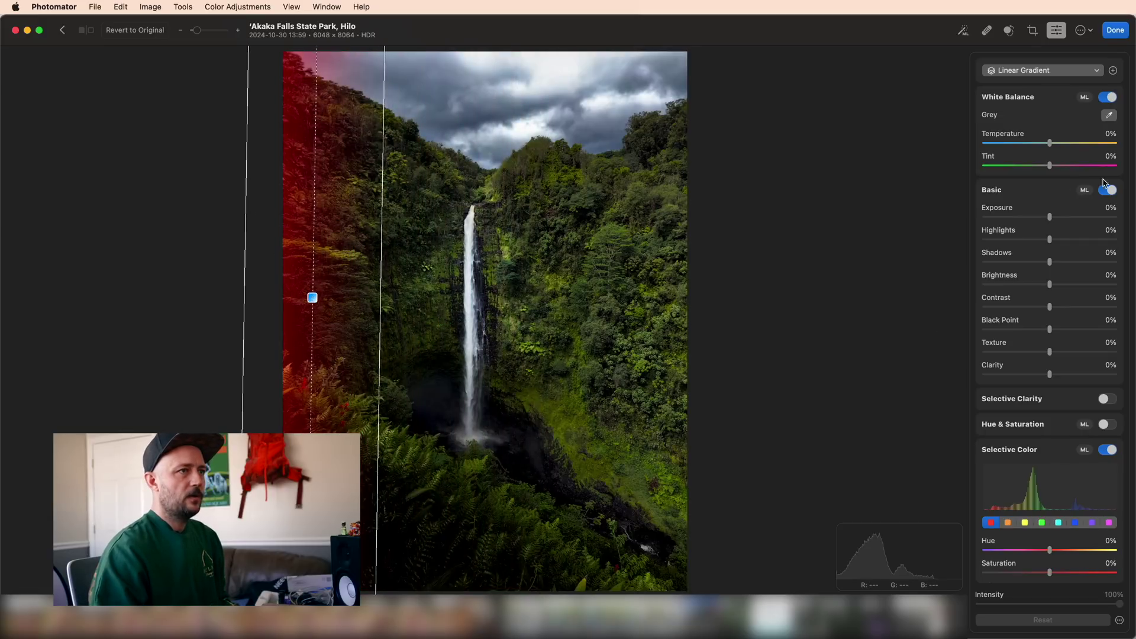
# Step: Add a second vertical linear mask over the right edge of the same layer
pyautogui.click(1043, 66)
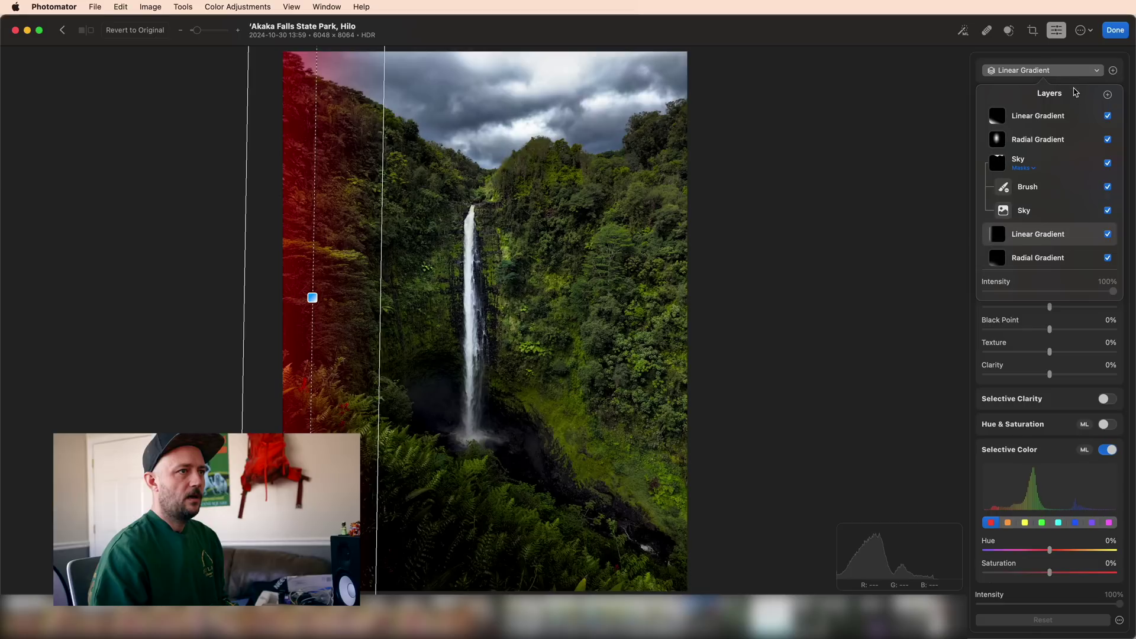
pyautogui.click(1067, 117)
pyautogui.click(1077, 239)
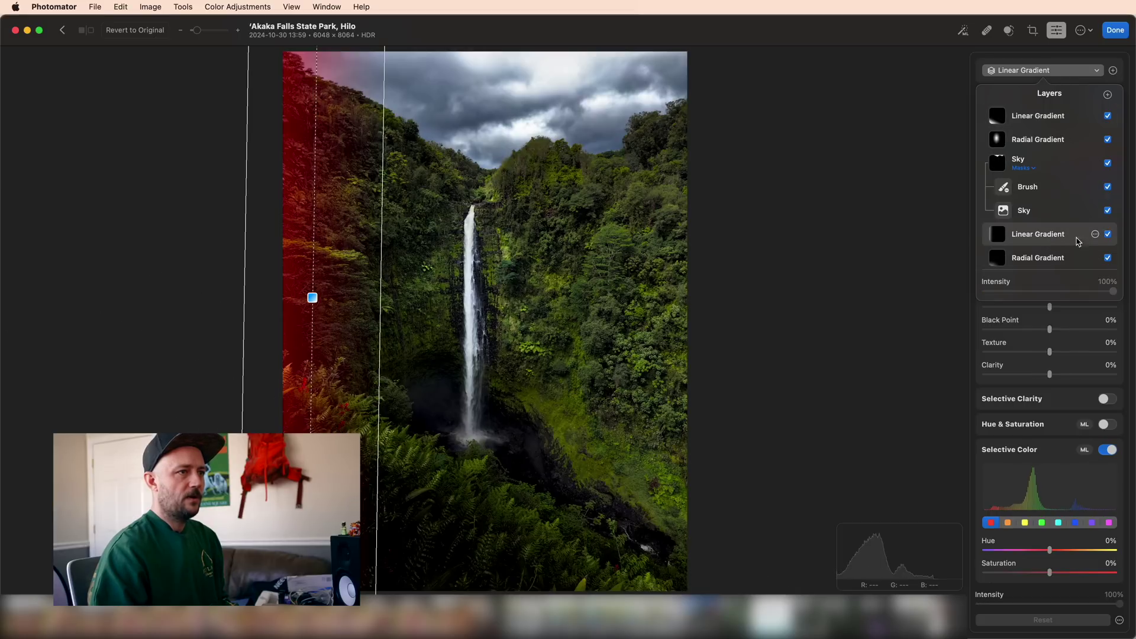
pyautogui.click(1095, 235)
pyautogui.moveTo(1078, 253)
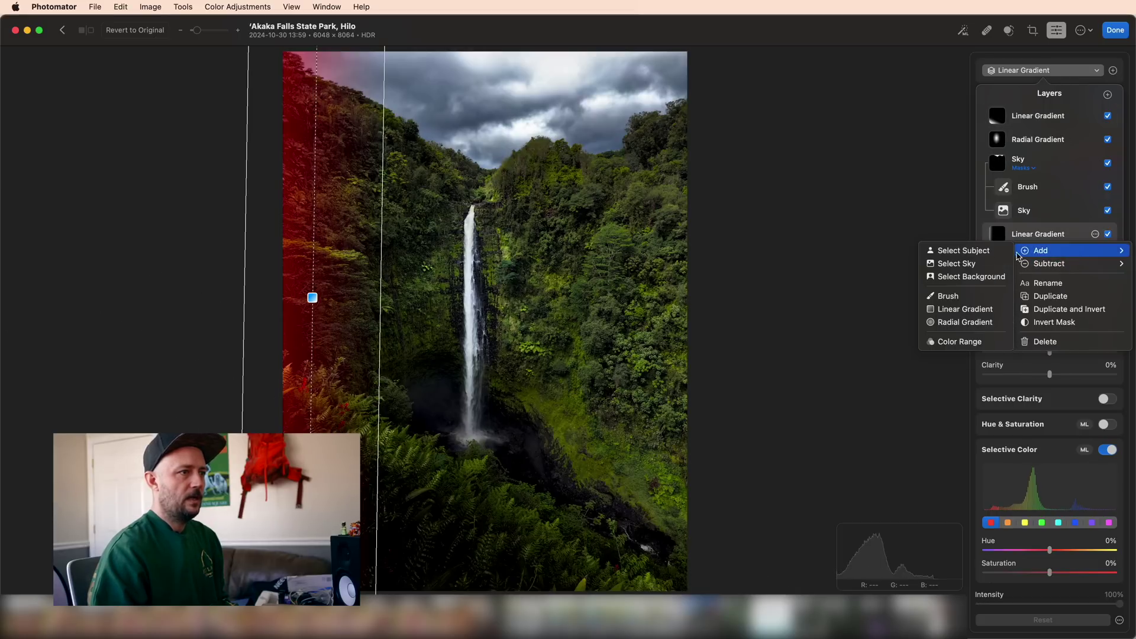
pyautogui.click(955, 309)
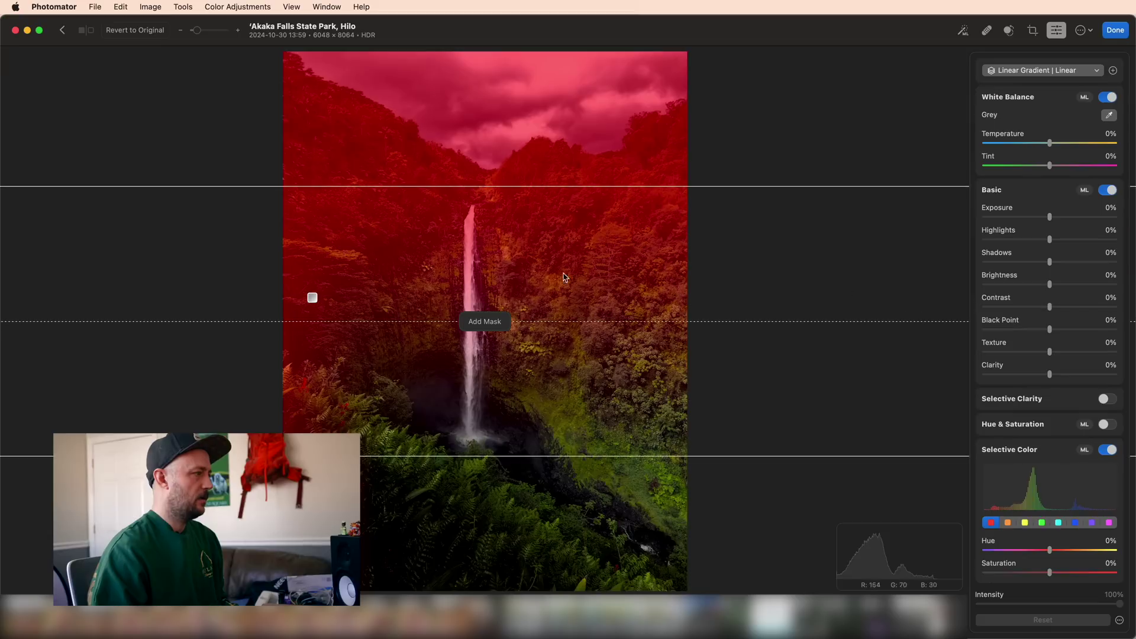
pyautogui.moveTo(496, 323); pyautogui.dragTo(645, 299)
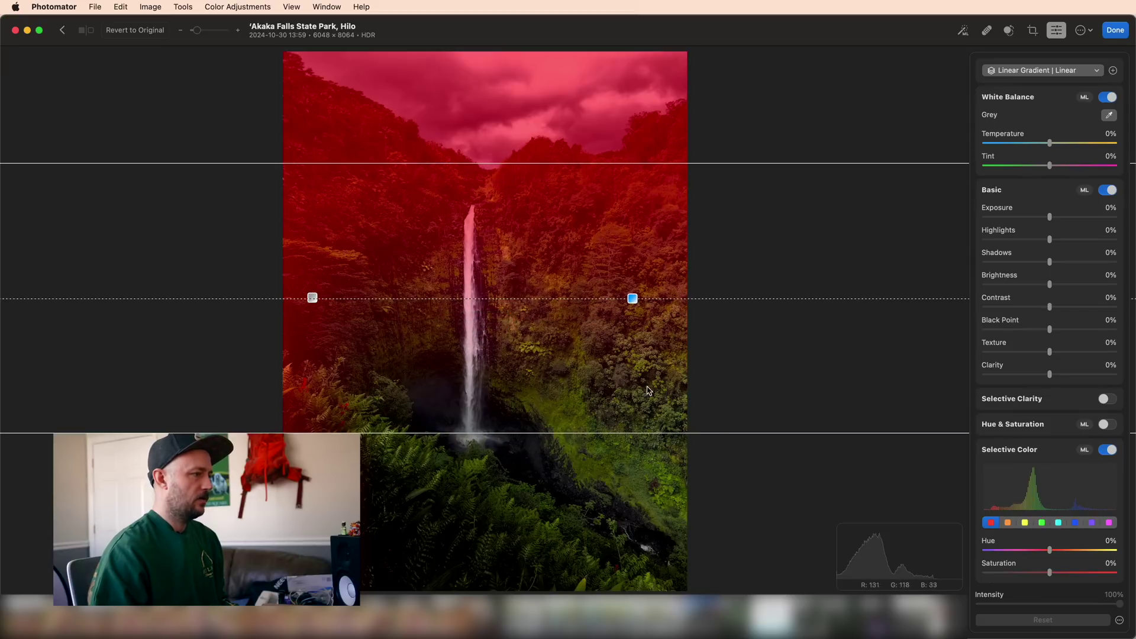
pyautogui.moveTo(651, 454); pyautogui.dragTo(451, 316)
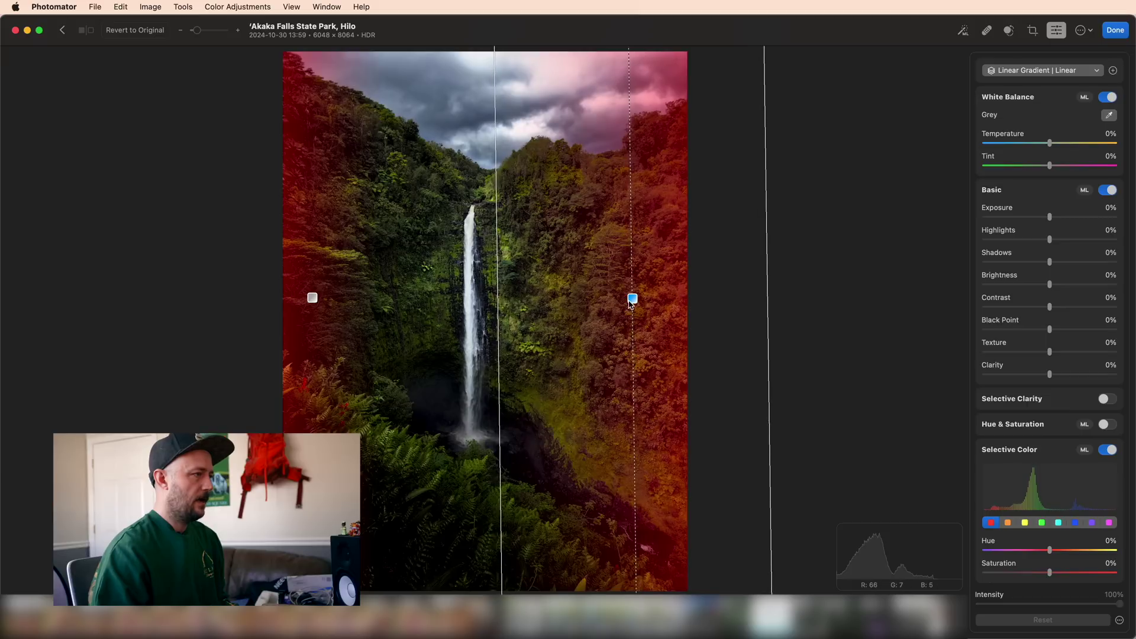
pyautogui.moveTo(632, 300); pyautogui.dragTo(616, 299)
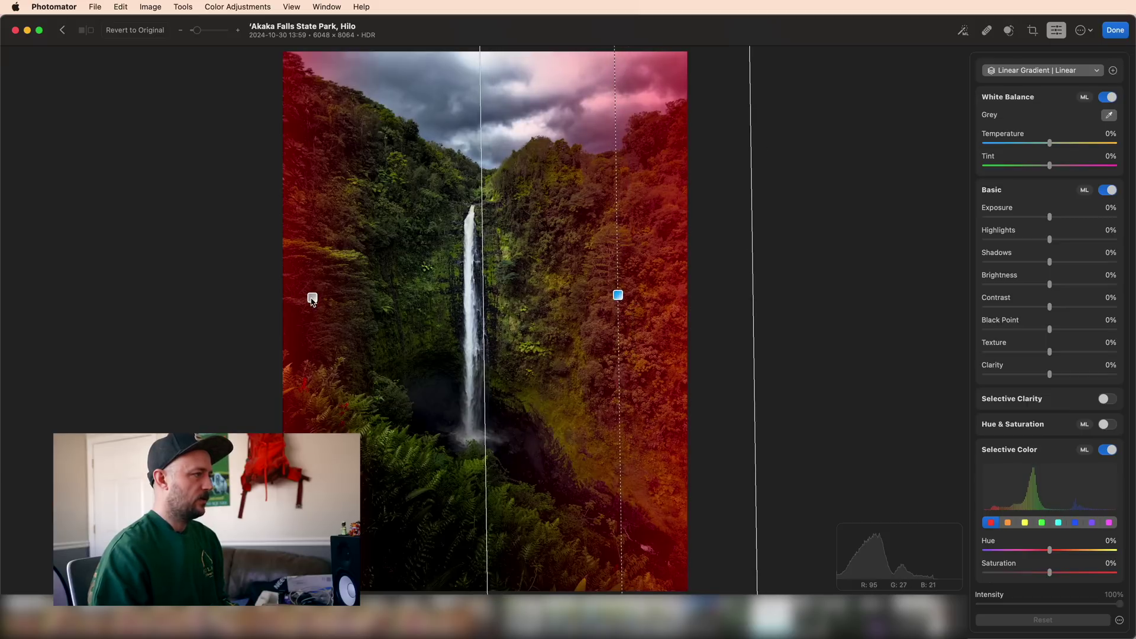
# Step: Widen the left gradient's falloff, then set Exposure -110% and Brightness -13%
pyautogui.click(312, 298)
pyautogui.moveTo(382, 303); pyautogui.dragTo(432, 303)
pyautogui.click(619, 296)
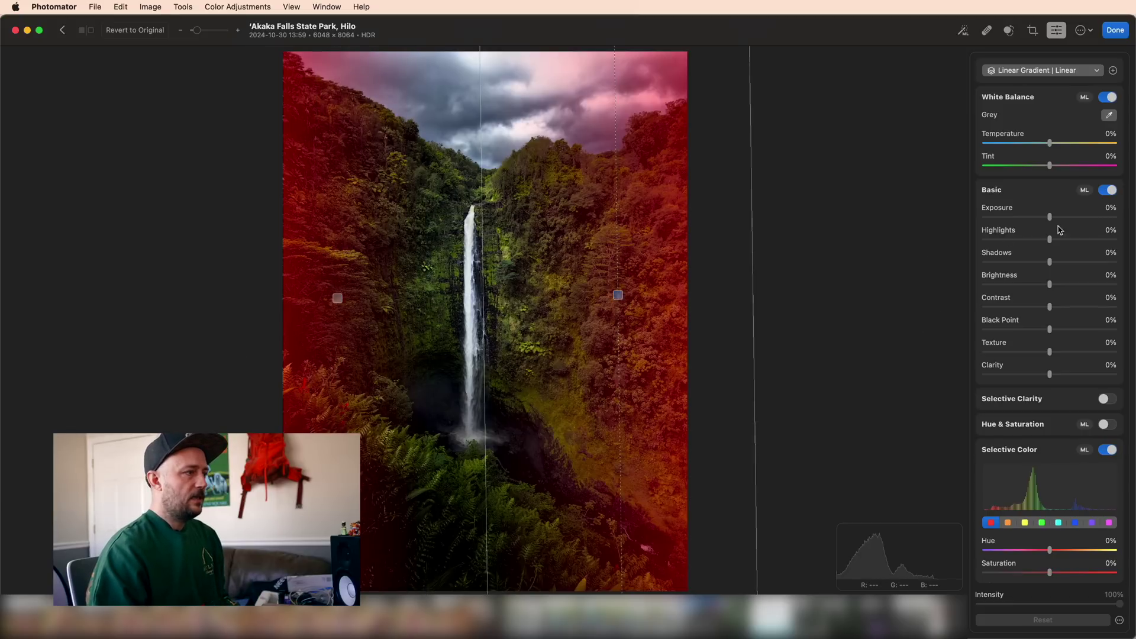
pyautogui.moveTo(1050, 218); pyautogui.dragTo(1016, 229)
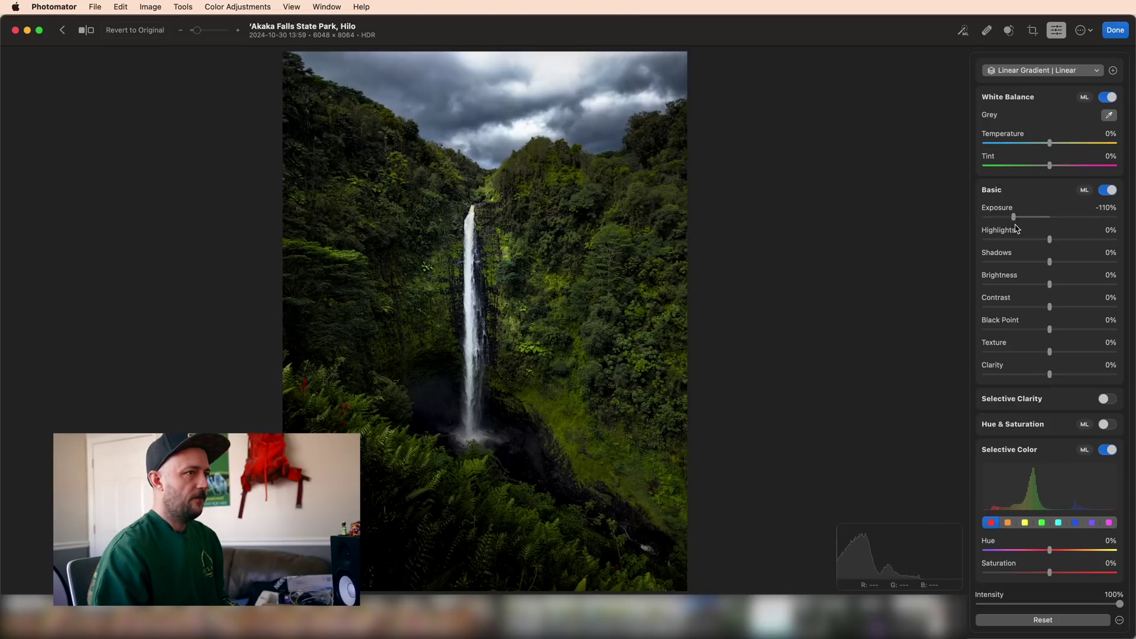
pyautogui.moveTo(1051, 288); pyautogui.dragTo(1066, 330)
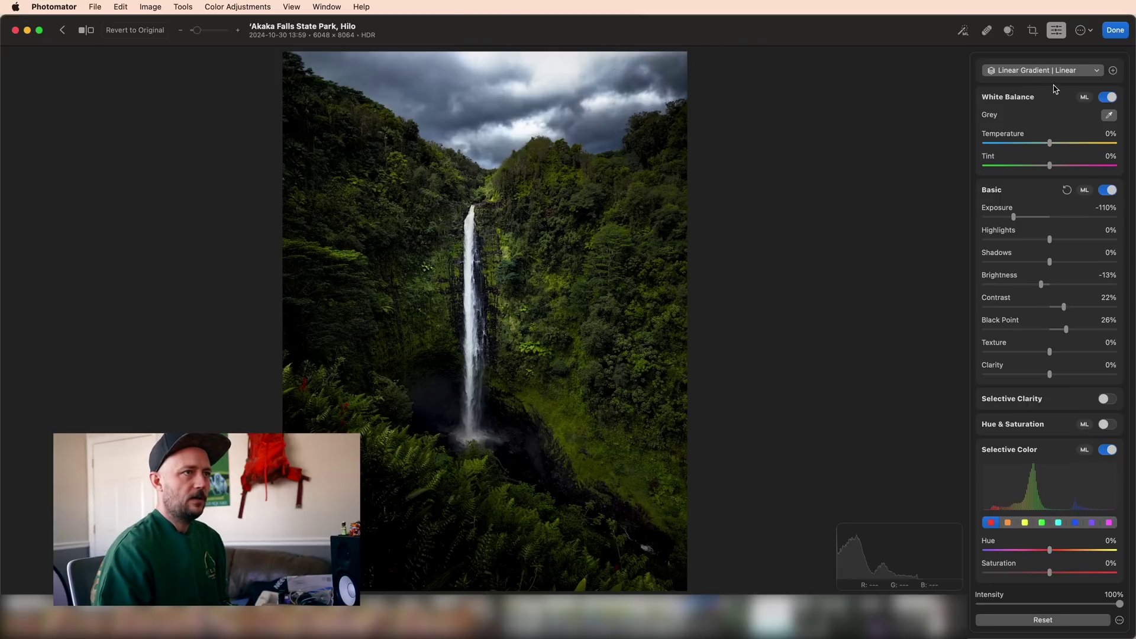
# Step: Toggle the edge-darkening Linear Gradient on and off to compare before and after
pyautogui.click(1043, 69)
pyautogui.scroll(-1, 1039, 201)
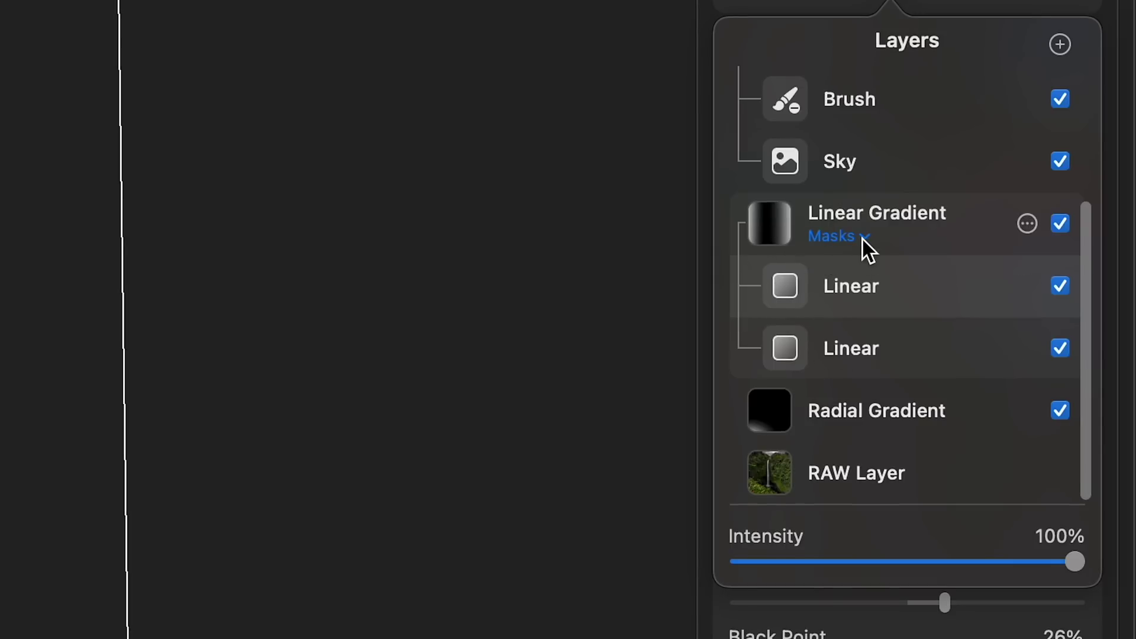
pyautogui.click(863, 237)
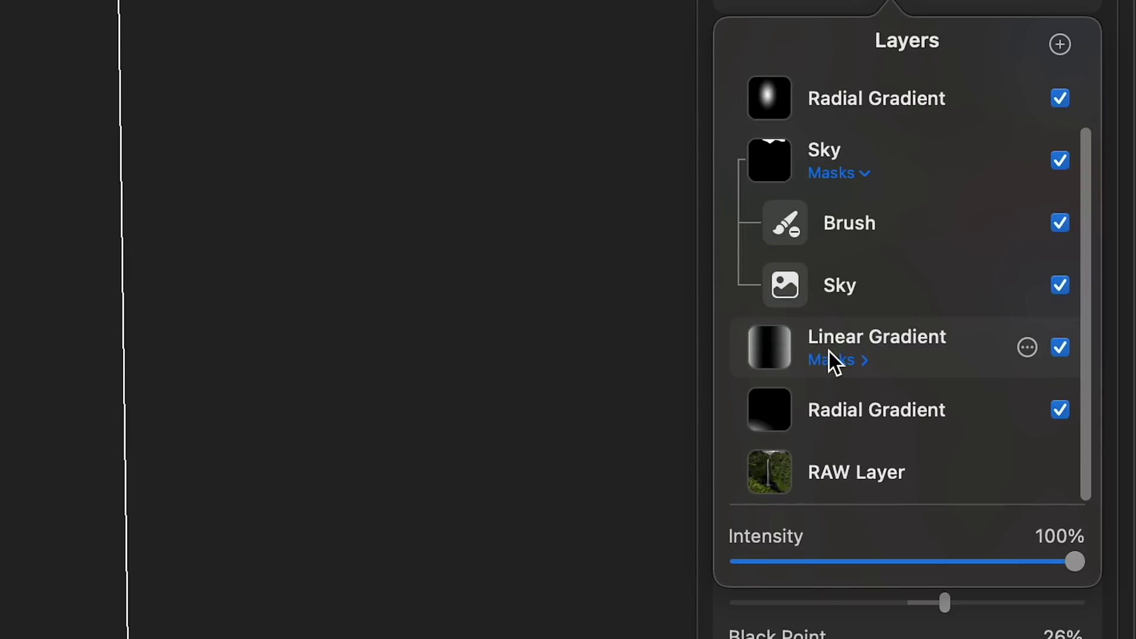
pyautogui.click(858, 361)
pyautogui.click(859, 361)
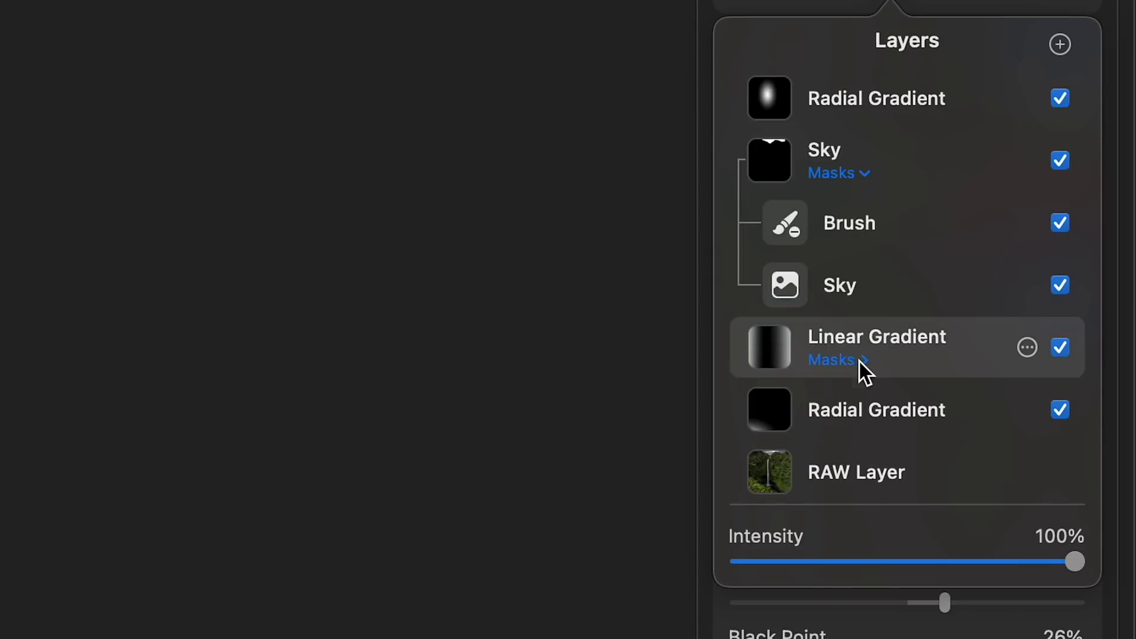
pyautogui.click(1060, 342)
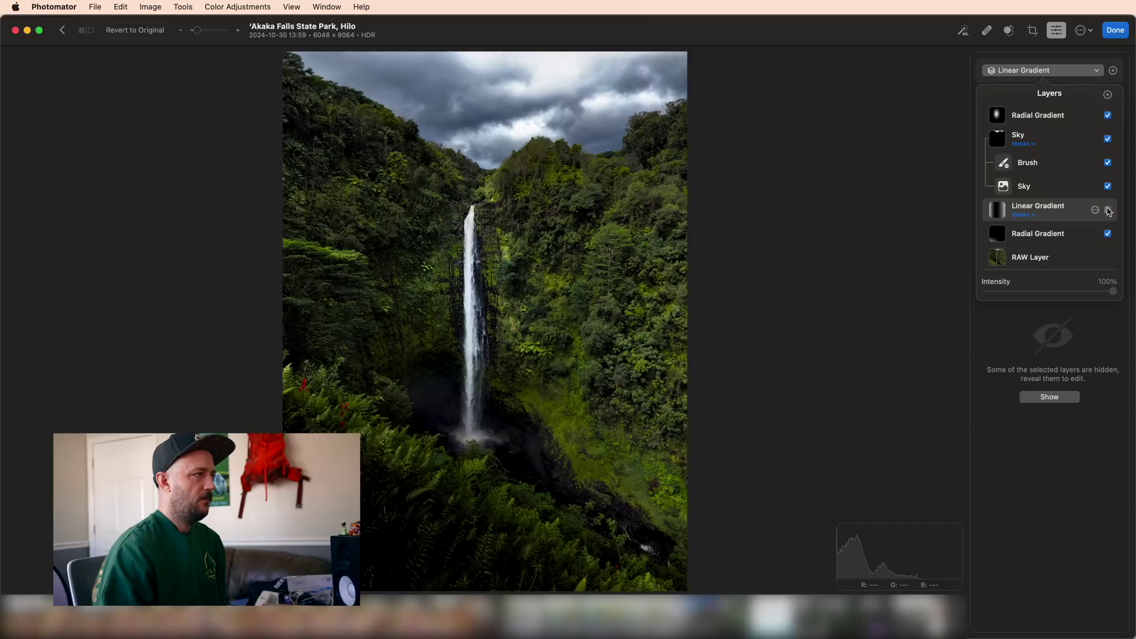
pyautogui.click(1108, 211)
pyautogui.click(1108, 210)
pyautogui.click(1109, 210)
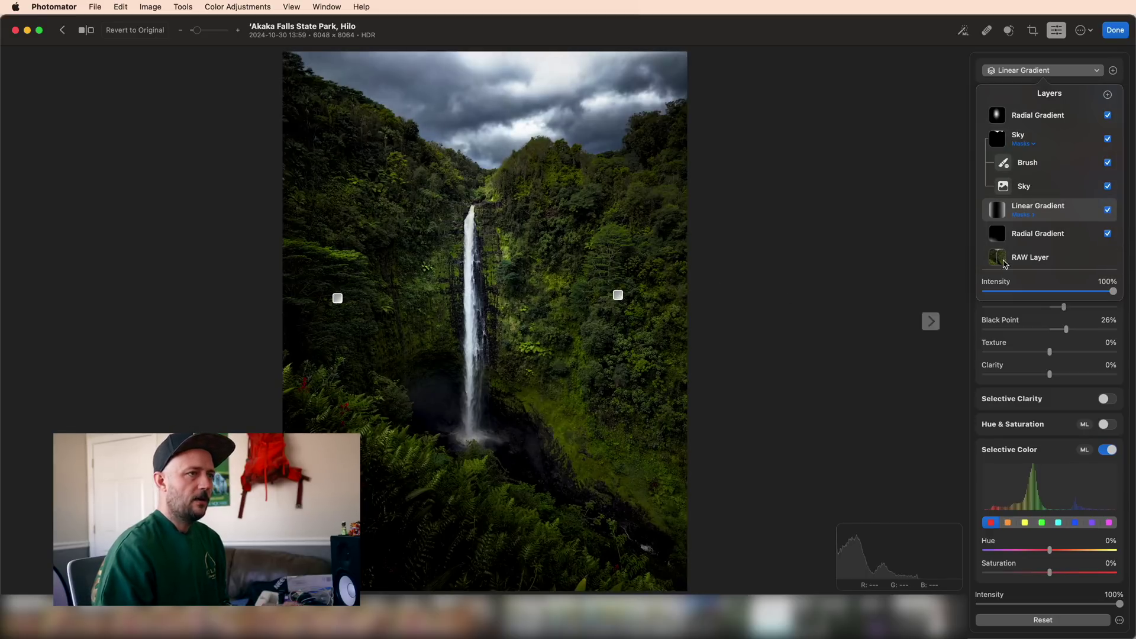
pyautogui.click(1108, 210)
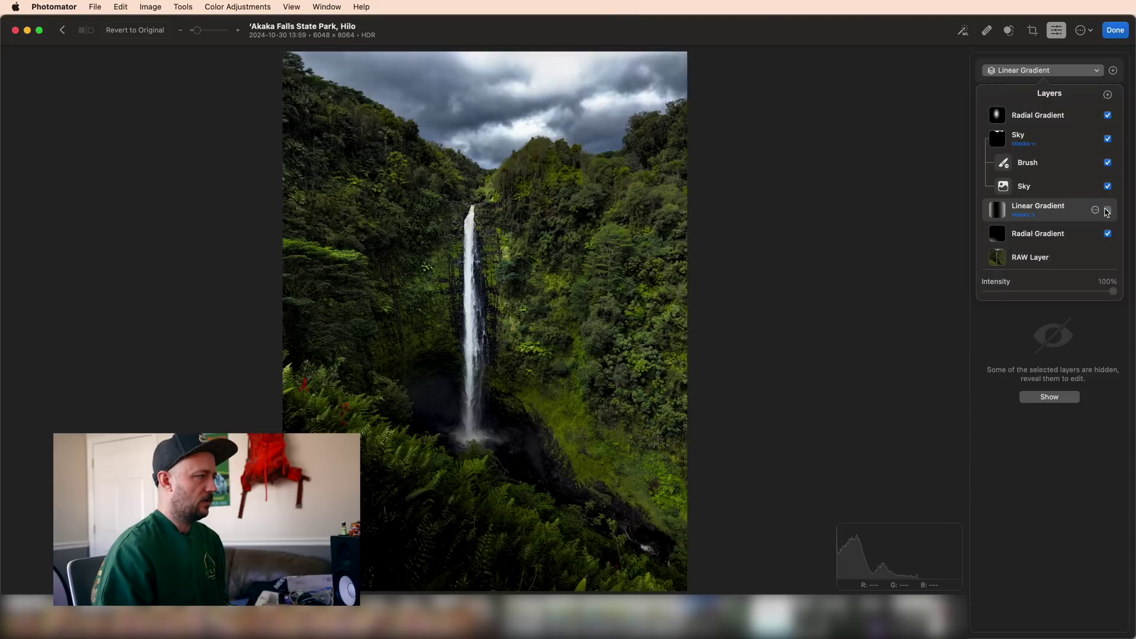
pyautogui.click(1108, 211)
pyautogui.click(1107, 211)
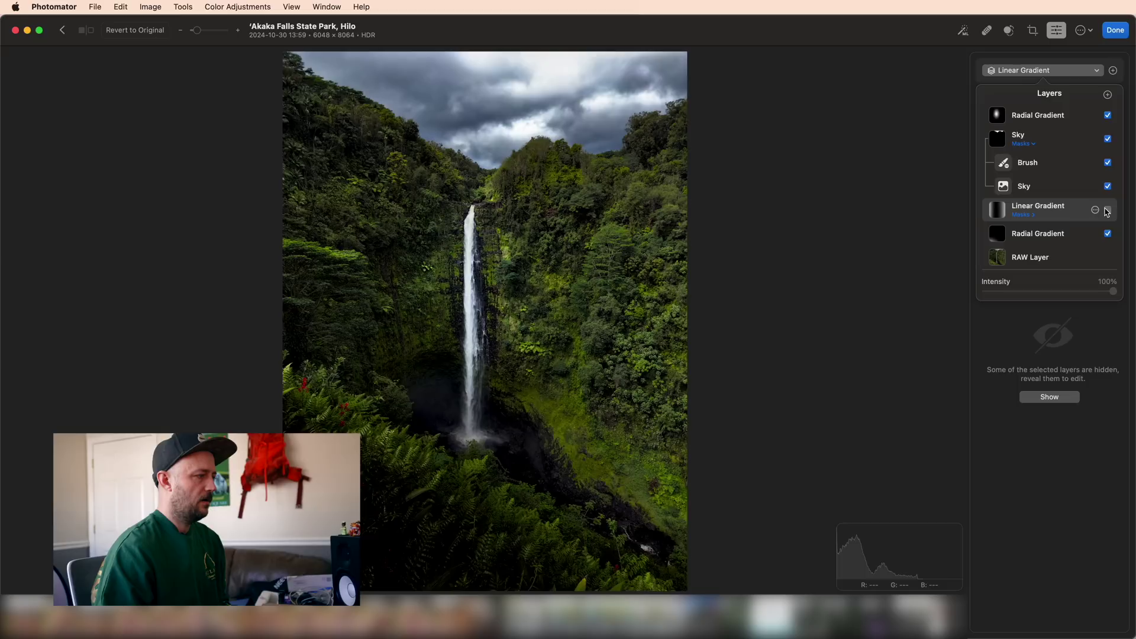
pyautogui.click(1107, 209)
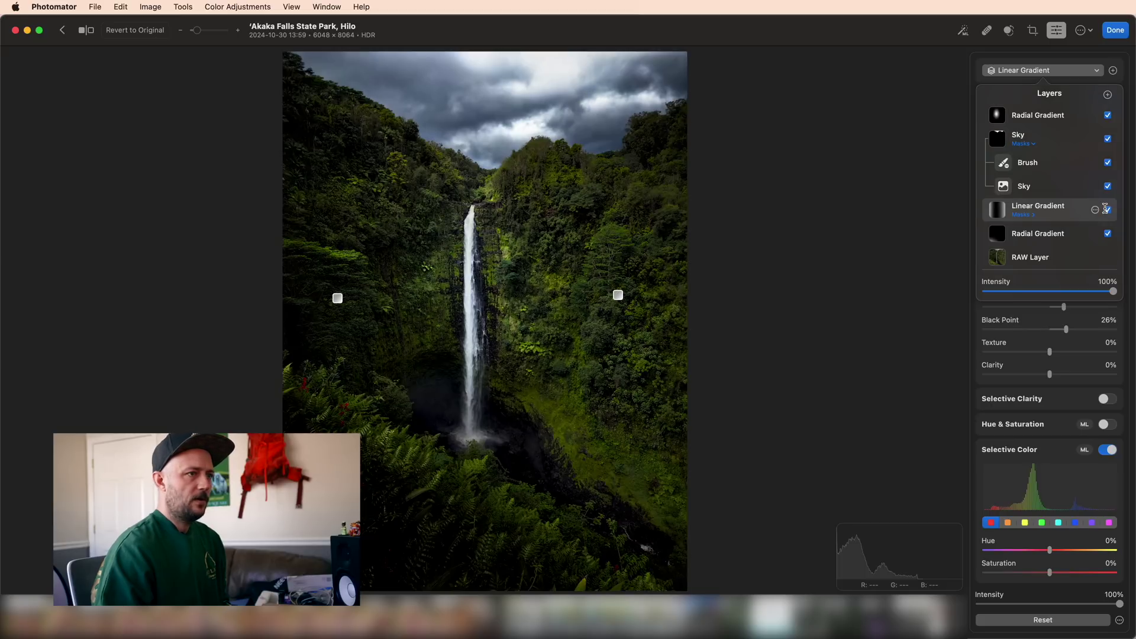
# Step: Check the lower-left Radial Gradient (Exposure -200%) by toggling it, then delete it
pyautogui.click(1108, 234)
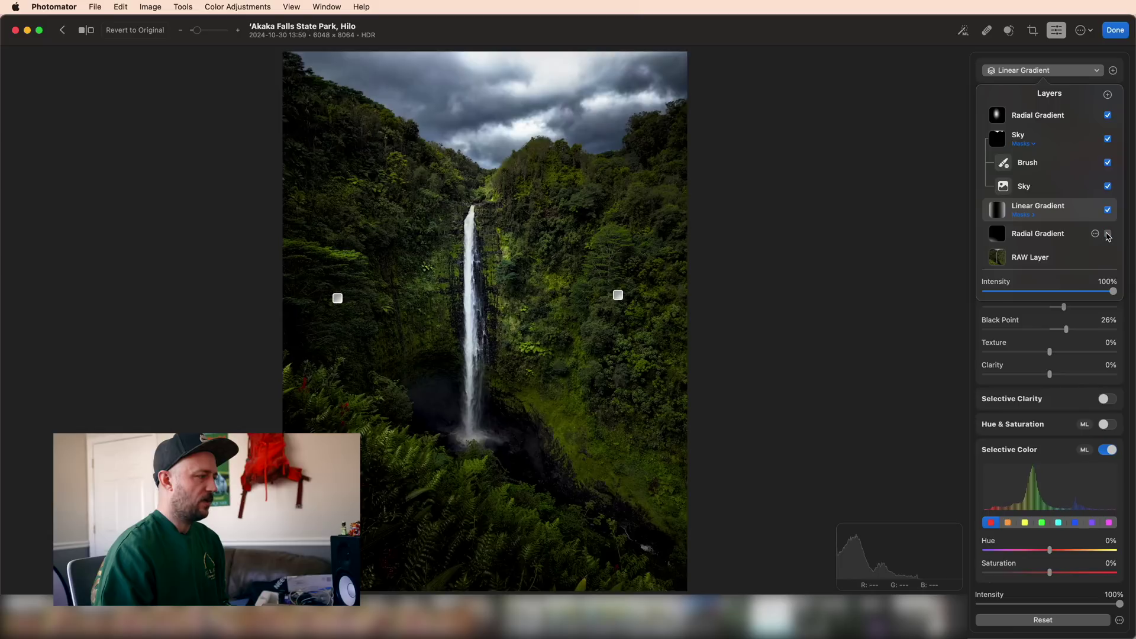
pyautogui.click(1108, 234)
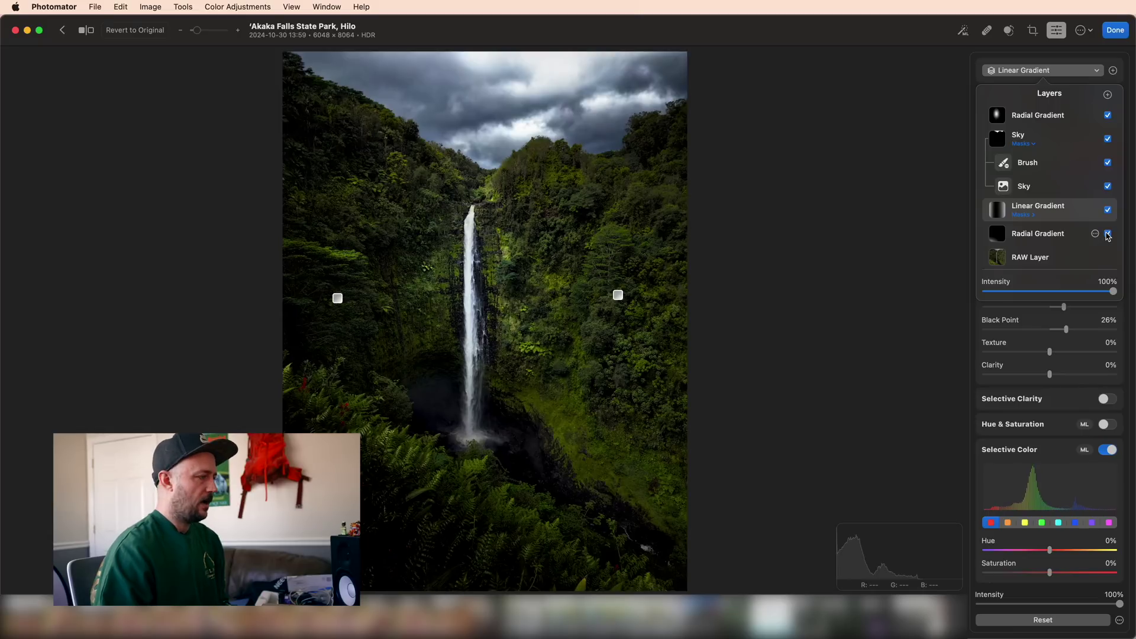
pyautogui.click(1108, 235)
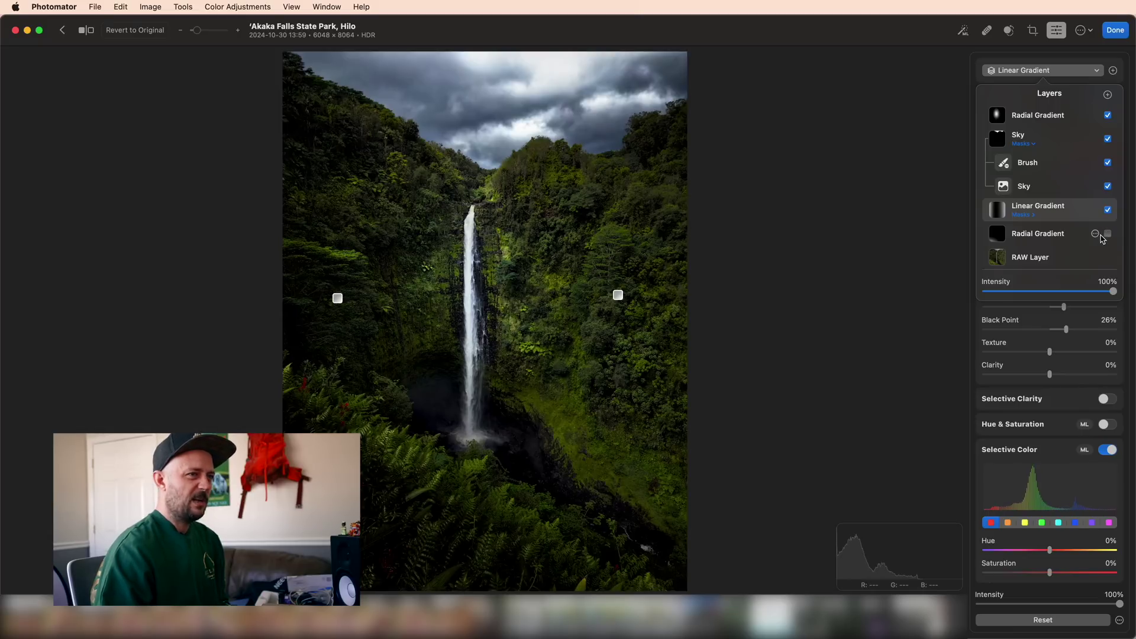
pyautogui.click(1096, 235)
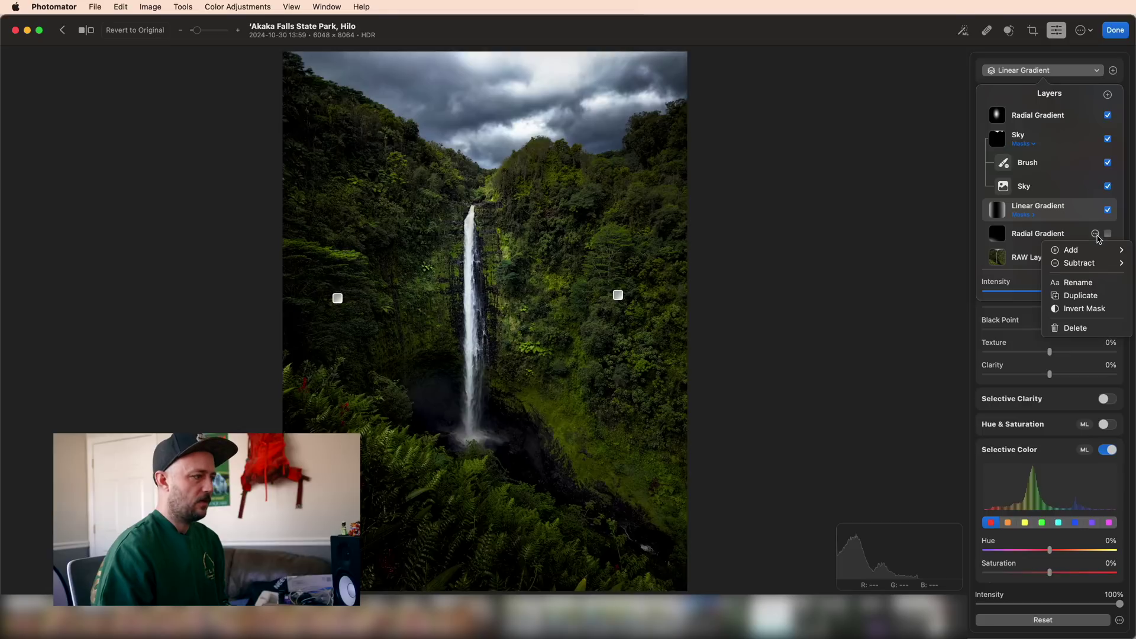
pyautogui.click(1069, 326)
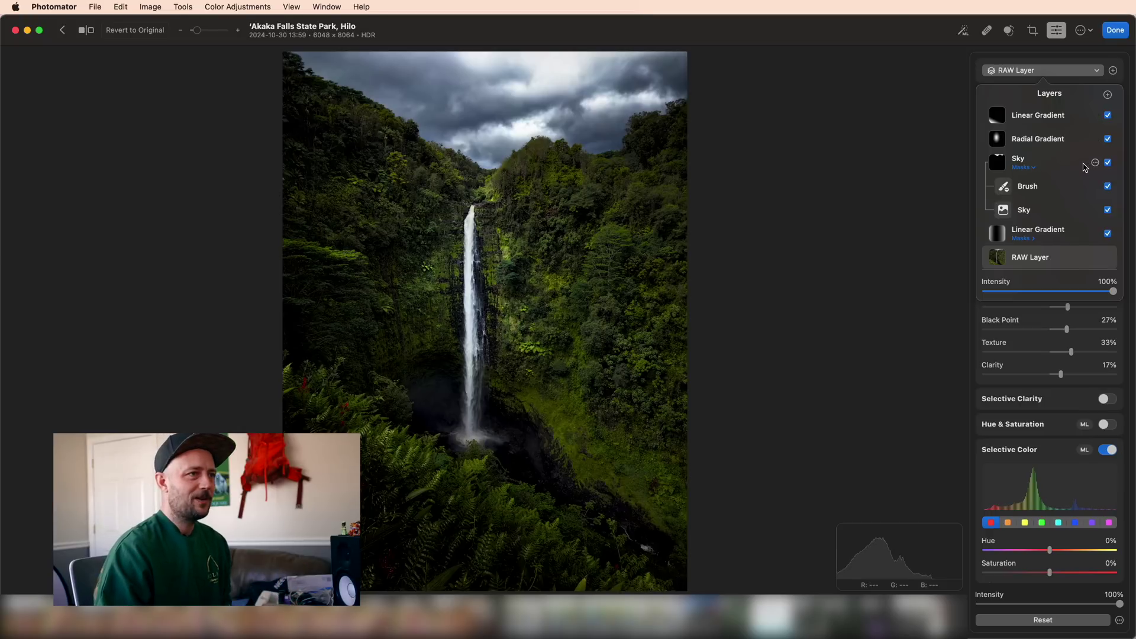
# Step: Bring up the Sky layer's context menu in the layers list
pyautogui.click(1095, 163)
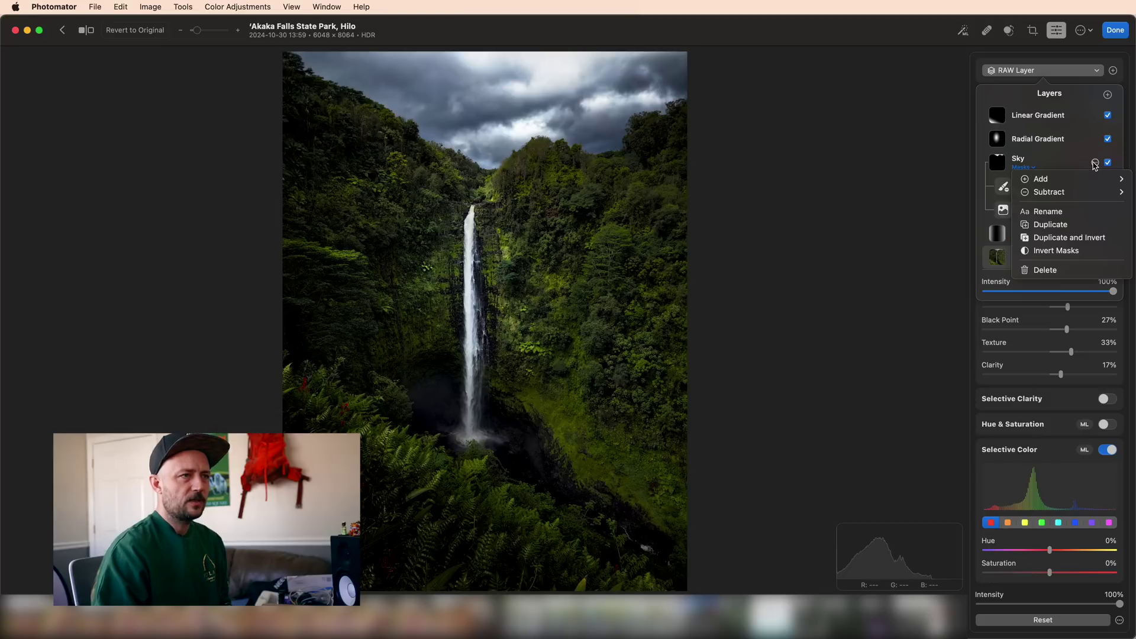
pyautogui.moveTo(1070, 184)
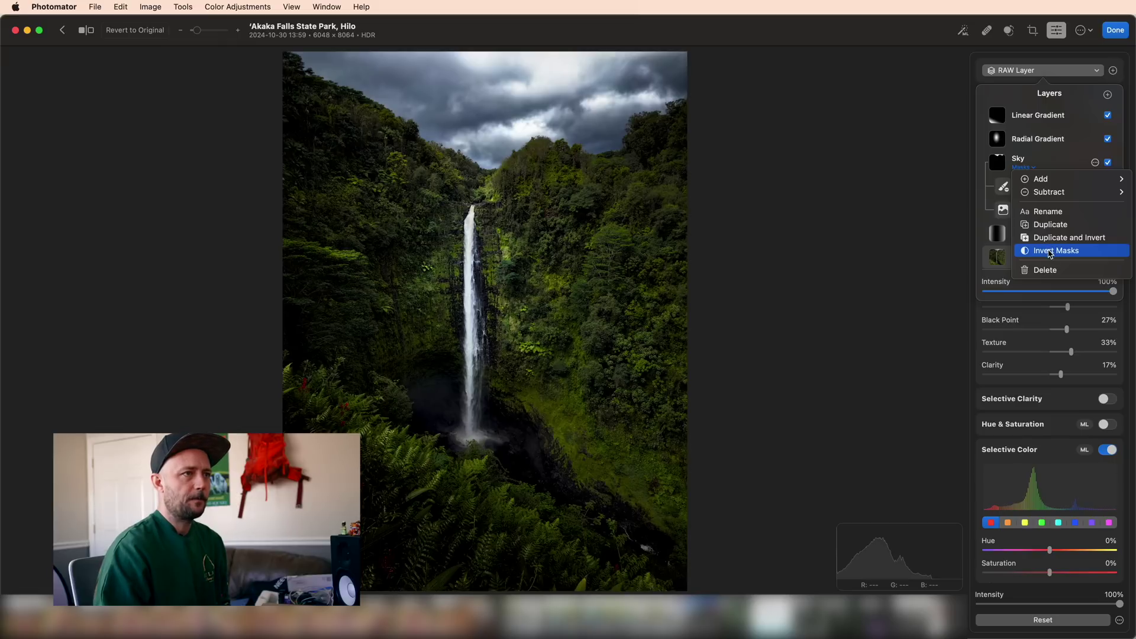
# Step: Close the menu and layers list to show RAW Layer adjustments (Temperature 7%, Exposure -82%)
pyautogui.click(1050, 251)
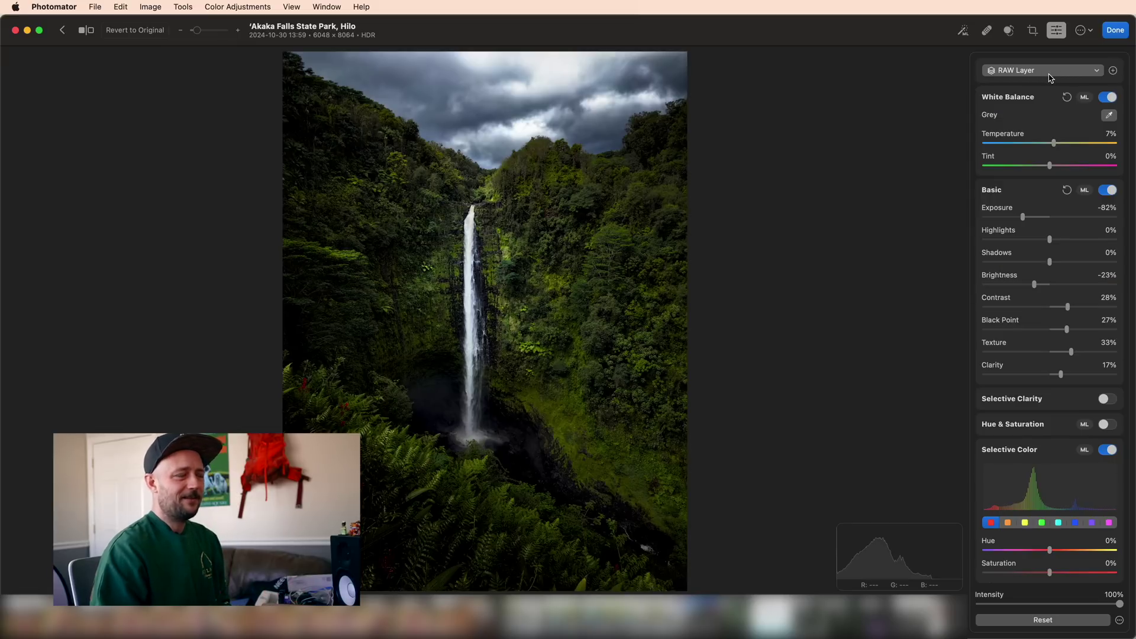